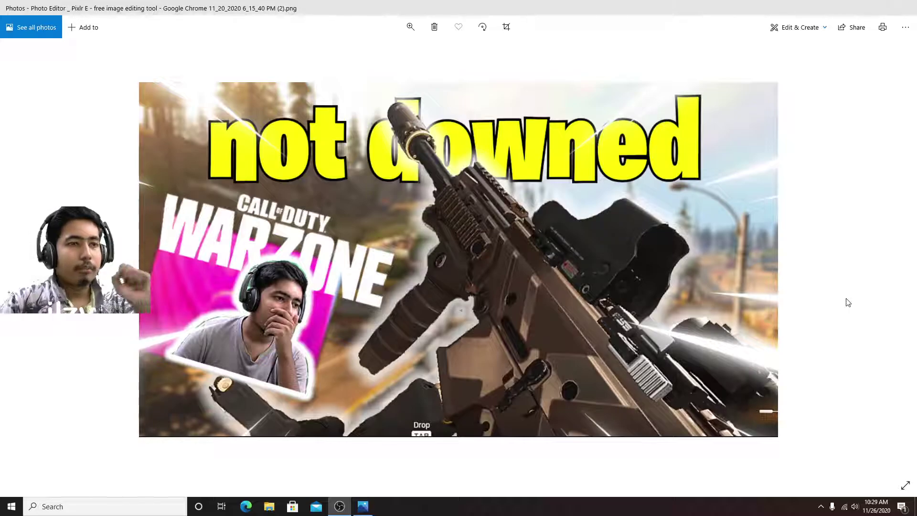
# - Close the finished Warzone thumbnail preview in Windows Photos
pyautogui.click(906, 8)
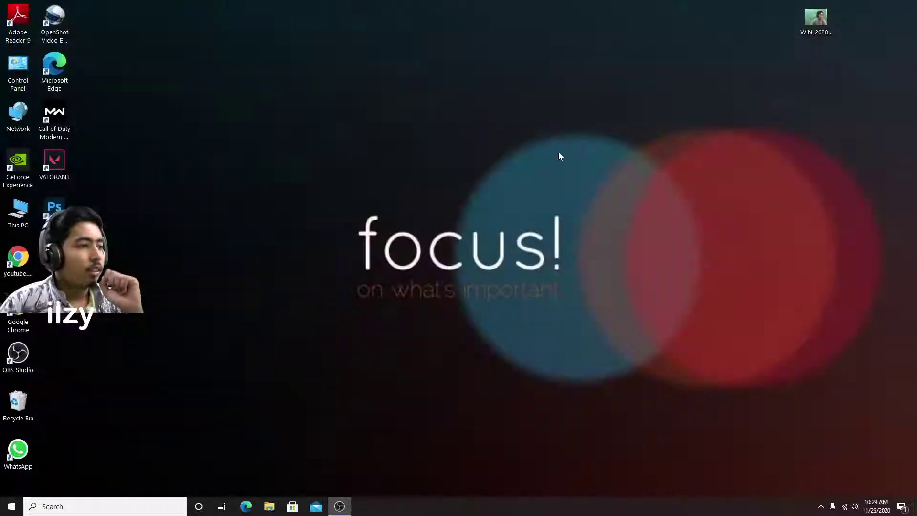
# - Launch Chrome maximized and search Google for 'pixlr express for desktop'
pyautogui.doubleClick(16, 322)
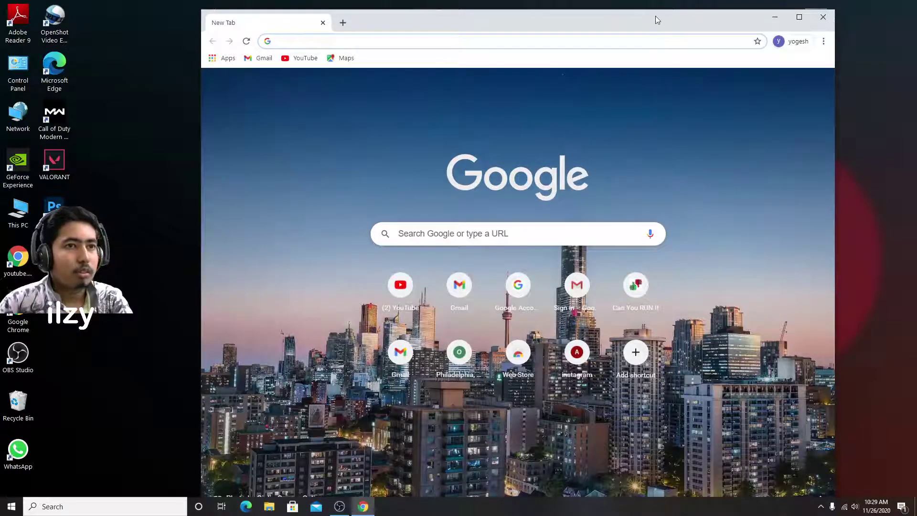
pyautogui.doubleClick(656, 17)
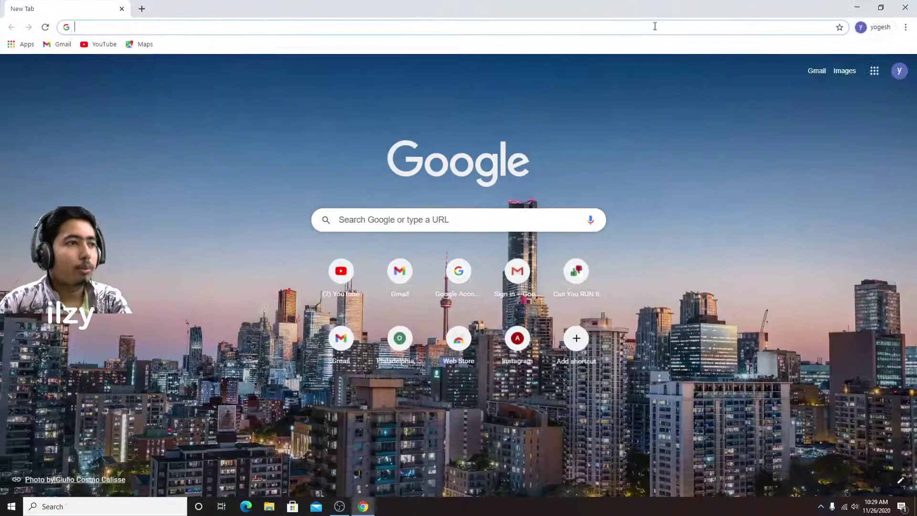
pyautogui.click(477, 225)
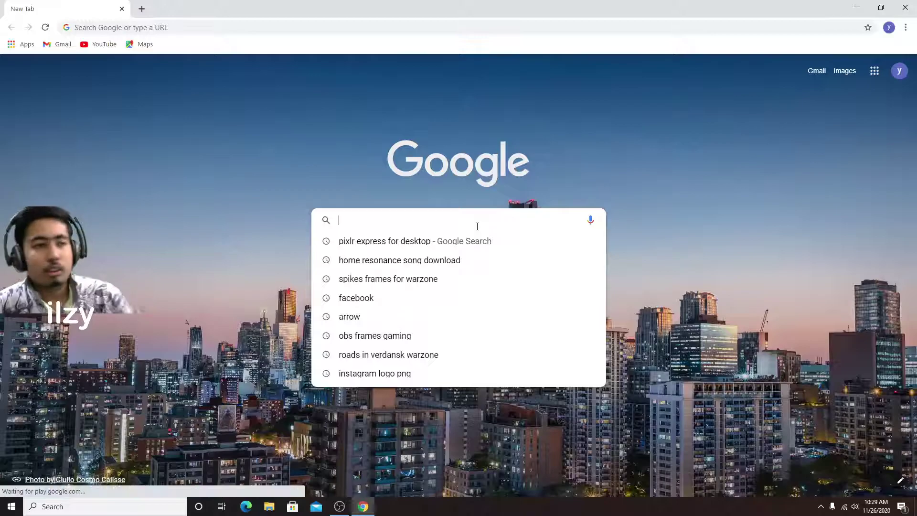
pyautogui.moveTo(430, 240)
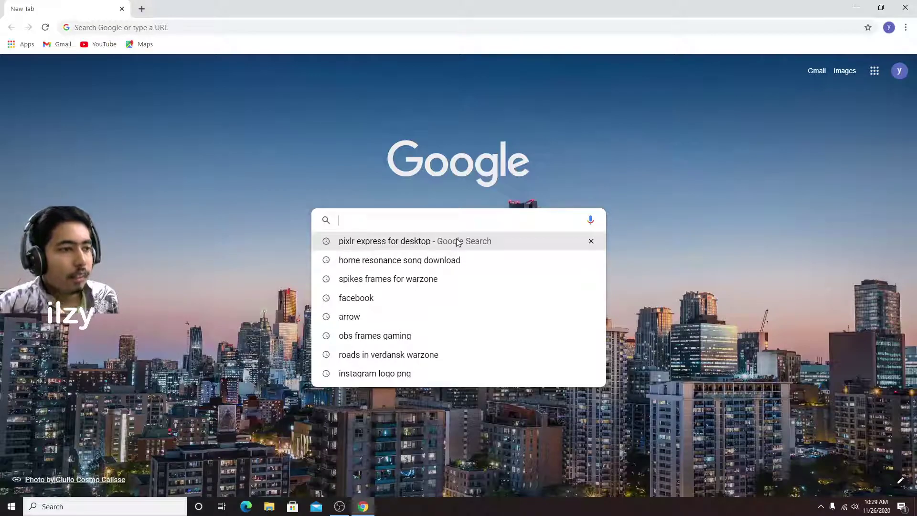
pyautogui.moveTo(457, 242); pyautogui.dragTo(457, 223)
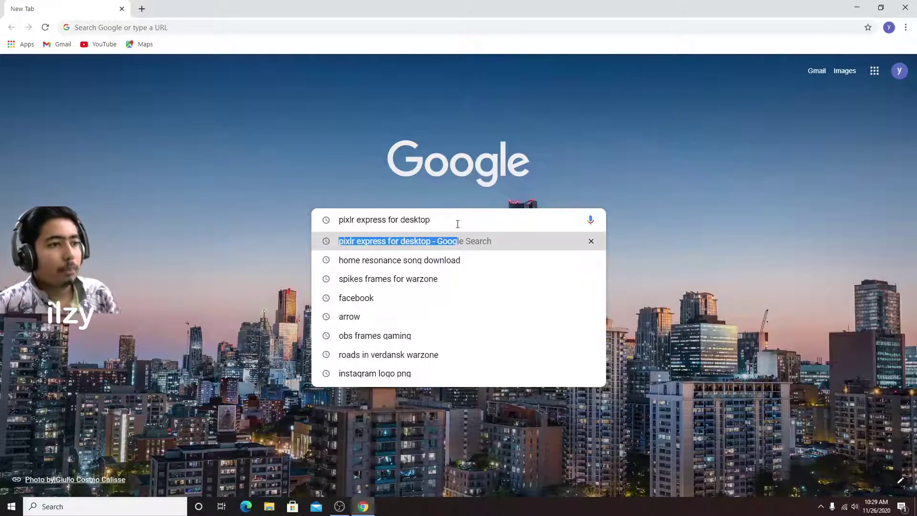
pyautogui.press('Return')
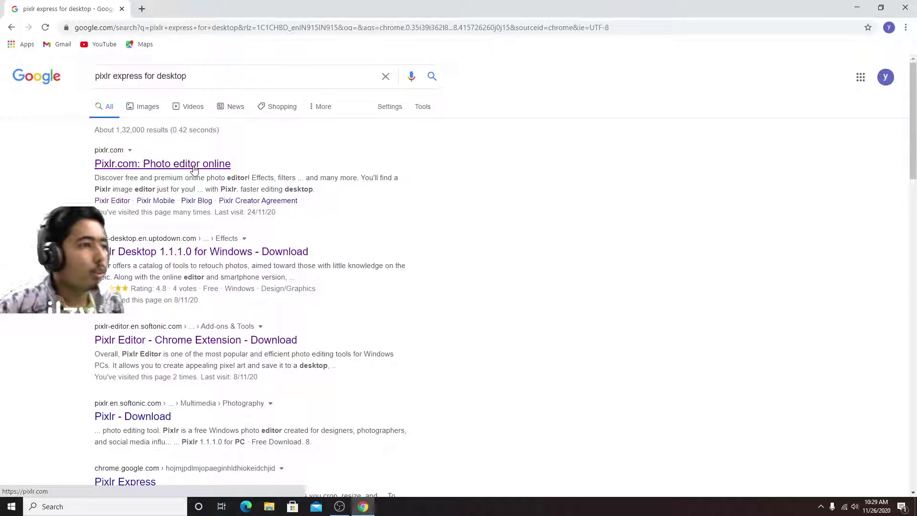
# - Open the Pixlr.com result and launch the advanced Pixlr E editor
pyautogui.click(194, 167)
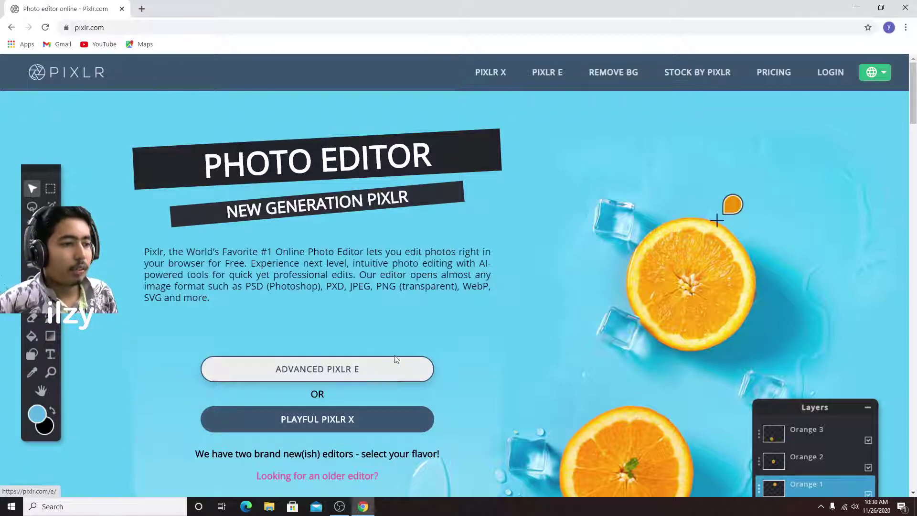
pyautogui.click(333, 368)
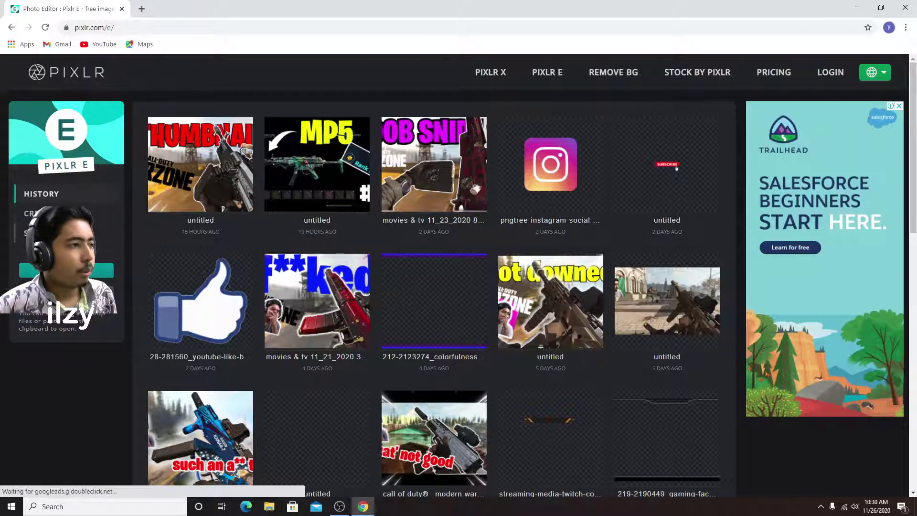
# - Create a new Full HD 1920x1080 image named 'ilzy'
pyautogui.click(36, 213)
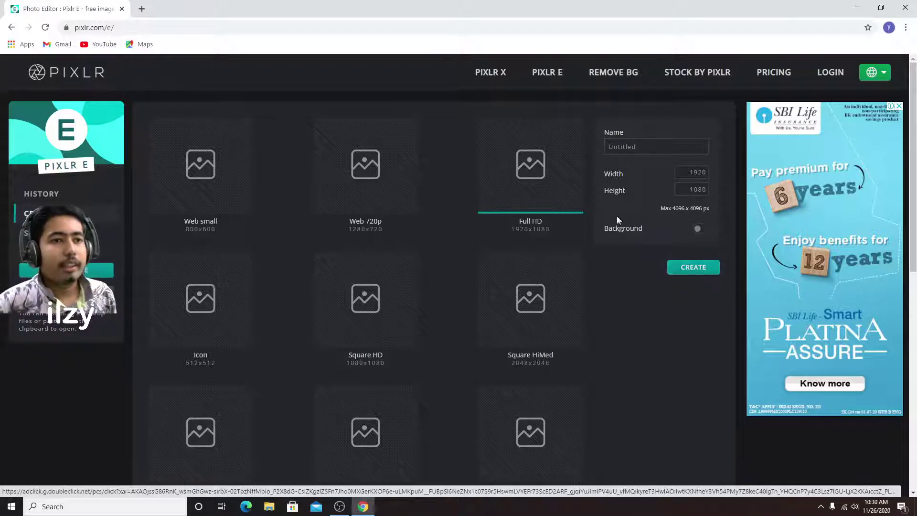
pyautogui.click(651, 146)
pyautogui.write('yoged')
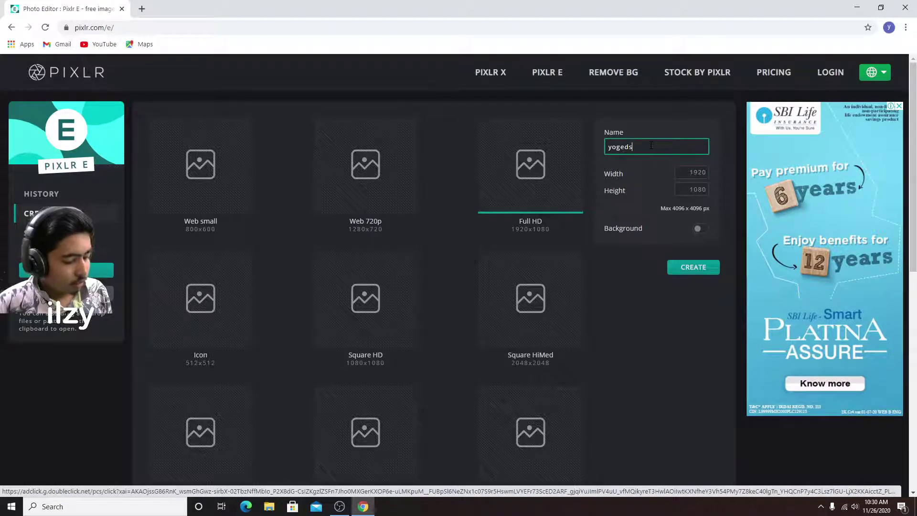
pyautogui.press('BackSpace')
pyautogui.press('BackSpace')
pyautogui.press('BackSpace')
pyautogui.write('i')
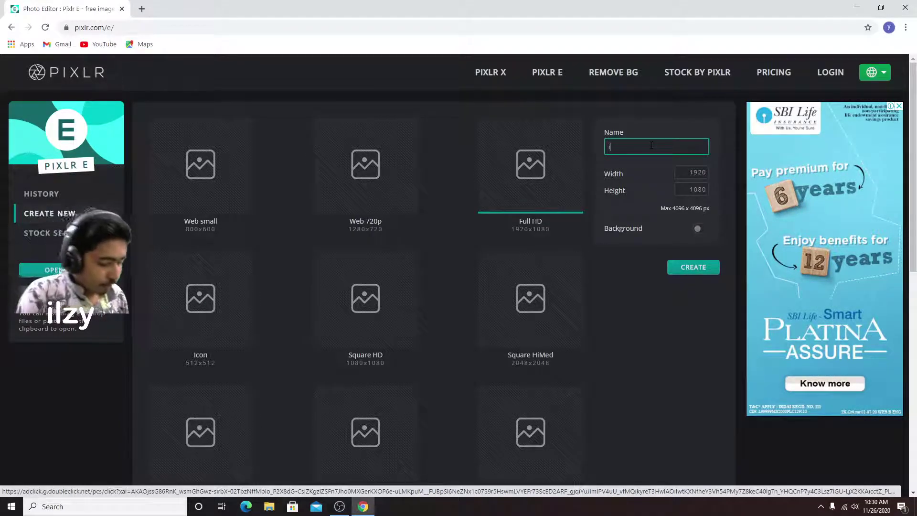
pyautogui.write('lzy')
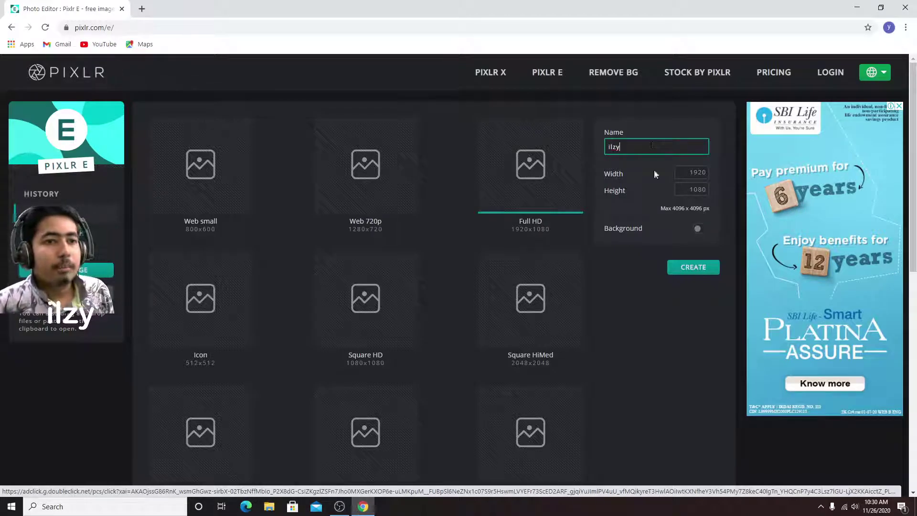
pyautogui.click(691, 268)
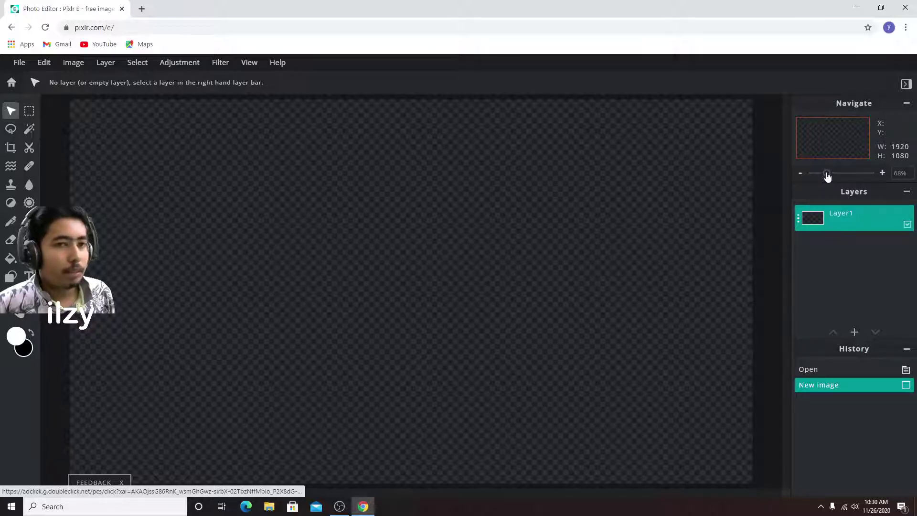
# - Adjust the canvas zoom and restore the browser window to reveal the desktop
pyautogui.moveTo(827, 176)
pyautogui.mouseDown()
pyautogui.moveTo(835, 178)
pyautogui.moveTo(826, 176)
pyautogui.mouseUp()
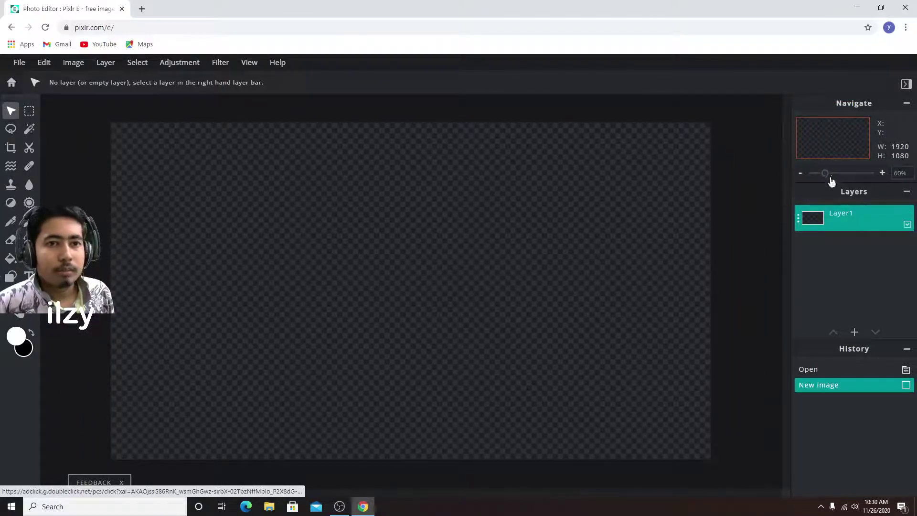
pyautogui.moveTo(825, 176); pyautogui.dragTo(827, 181)
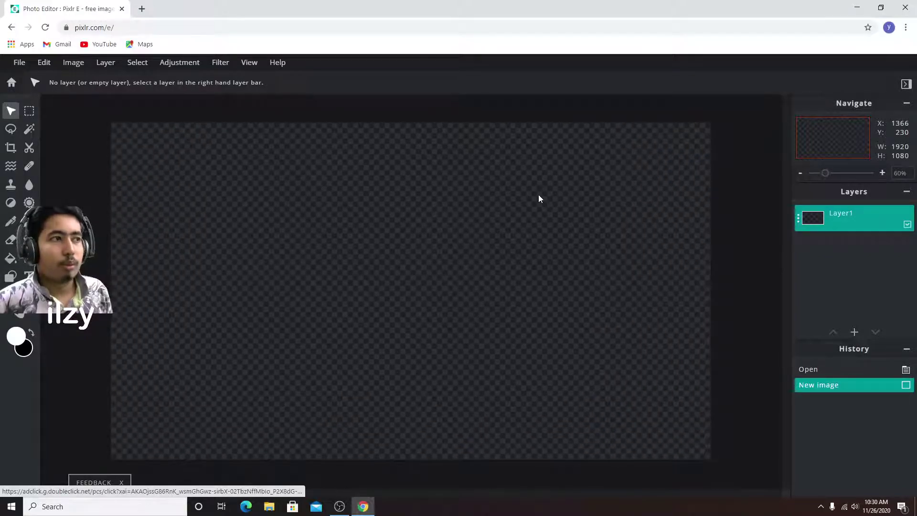
pyautogui.doubleClick(413, 19)
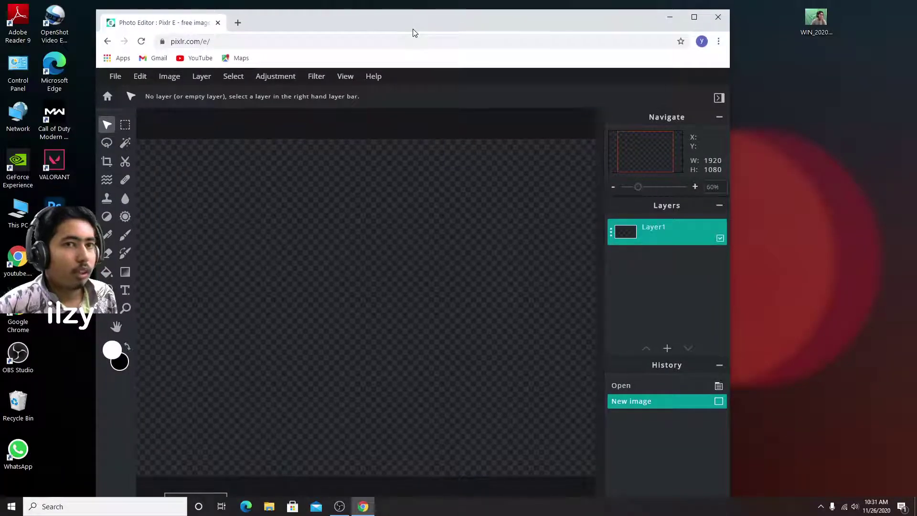
# - Drag the Call of Duty screenshot from the Captures folder onto the Pixlr canvas
pyautogui.doubleClick(18, 212)
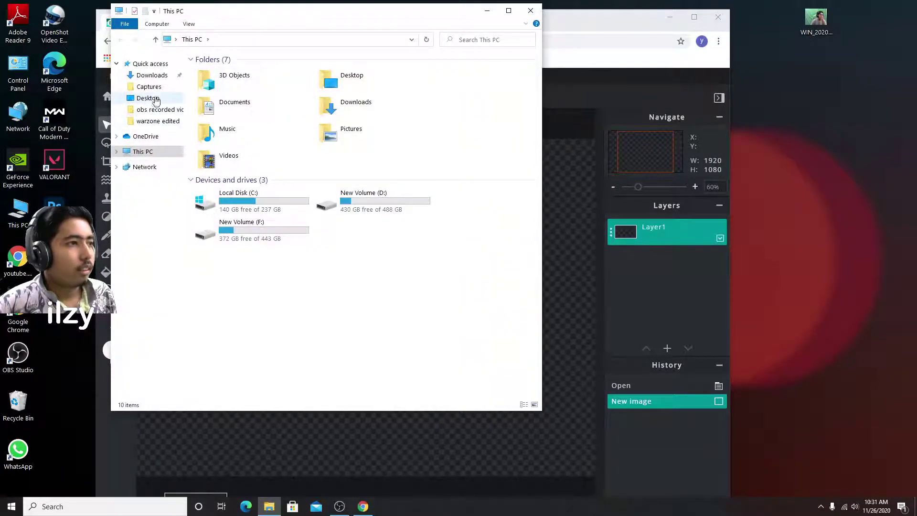
pyautogui.click(149, 86)
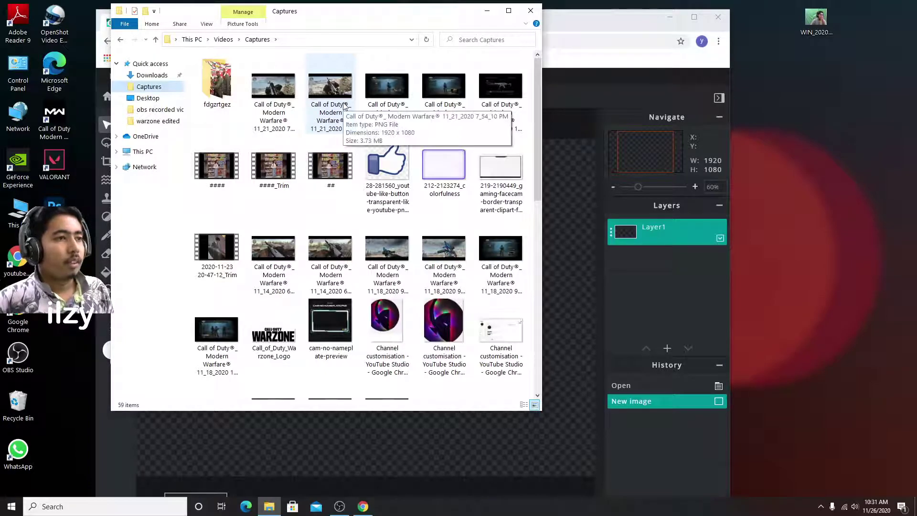
pyautogui.moveTo(344, 13); pyautogui.dragTo(496, 28)
pyautogui.doubleClick(462, 123)
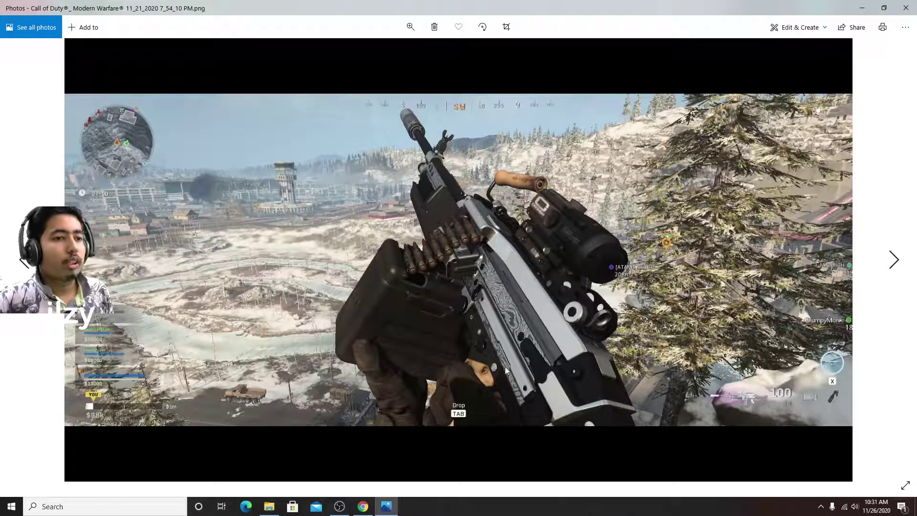
pyautogui.click(906, 8)
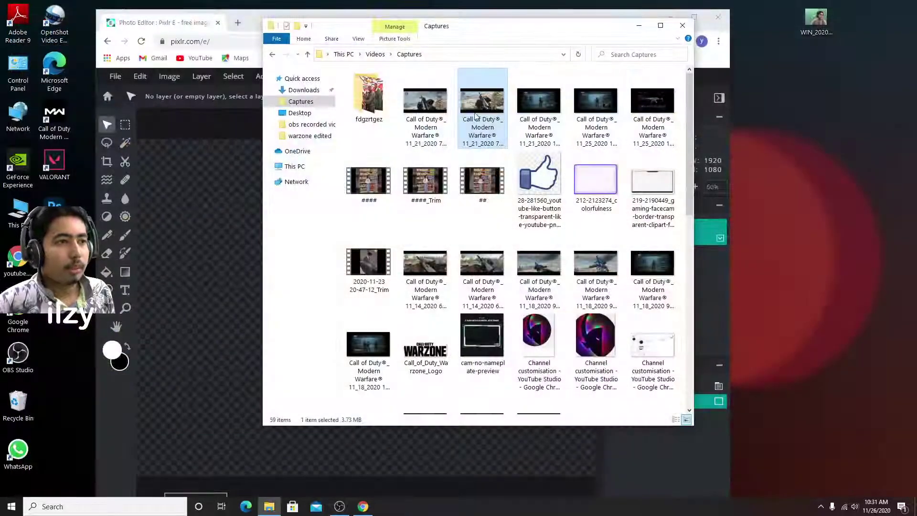
pyautogui.moveTo(469, 108); pyautogui.dragTo(217, 247)
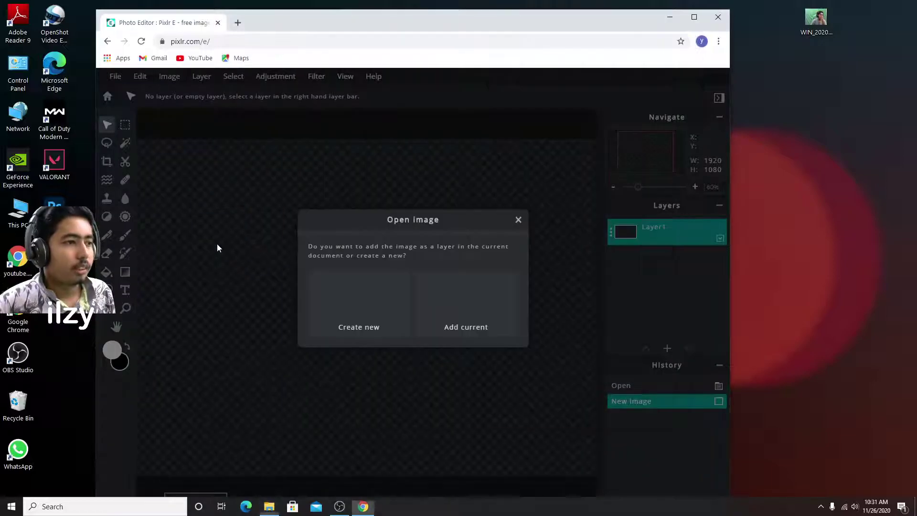
# - Add the screenshot as a new layer, maximize the editor, and select and zoom into that layer
pyautogui.click(487, 305)
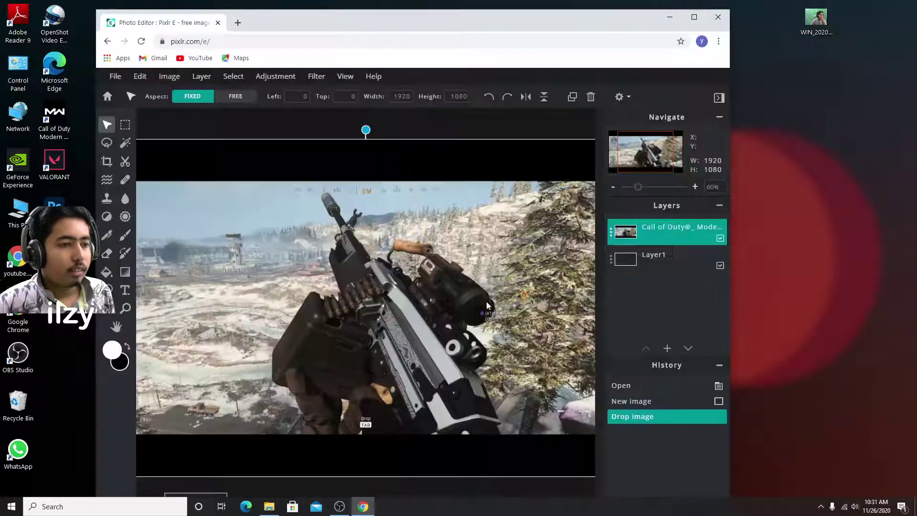
pyautogui.doubleClick(588, 33)
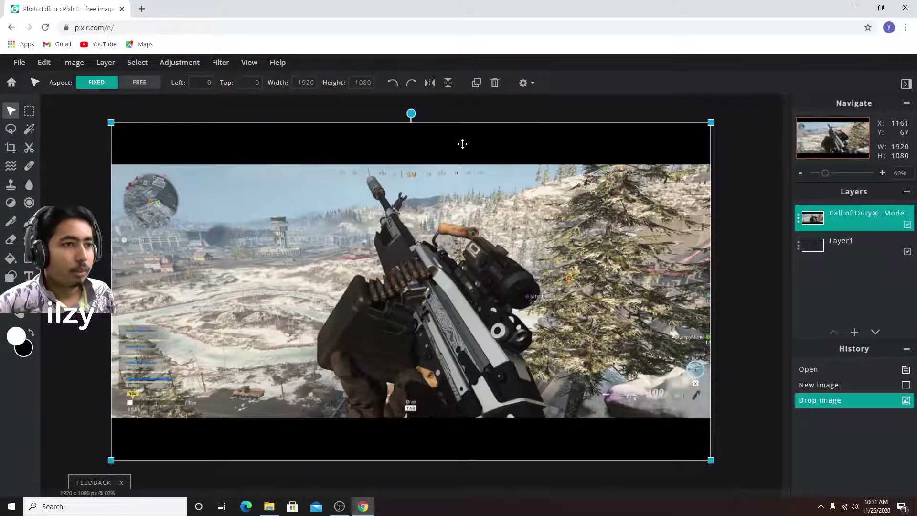
pyautogui.click(458, 119)
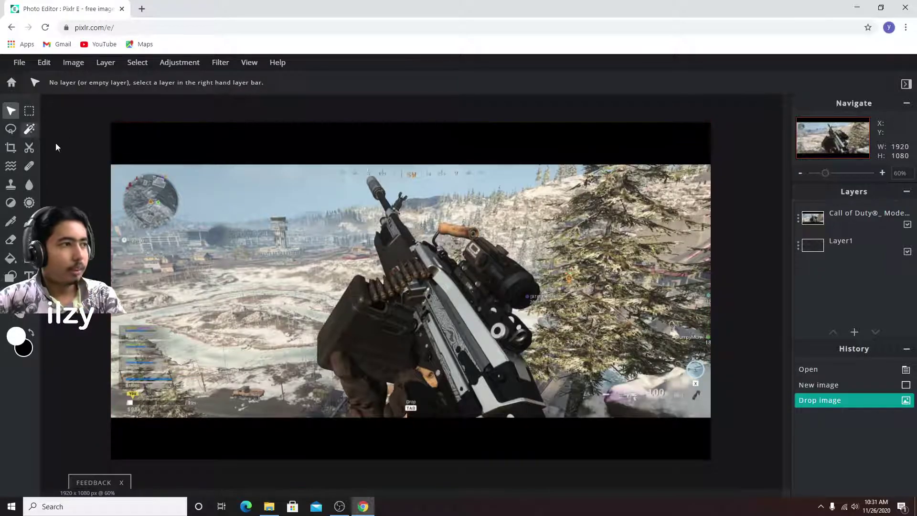
pyautogui.click(229, 199)
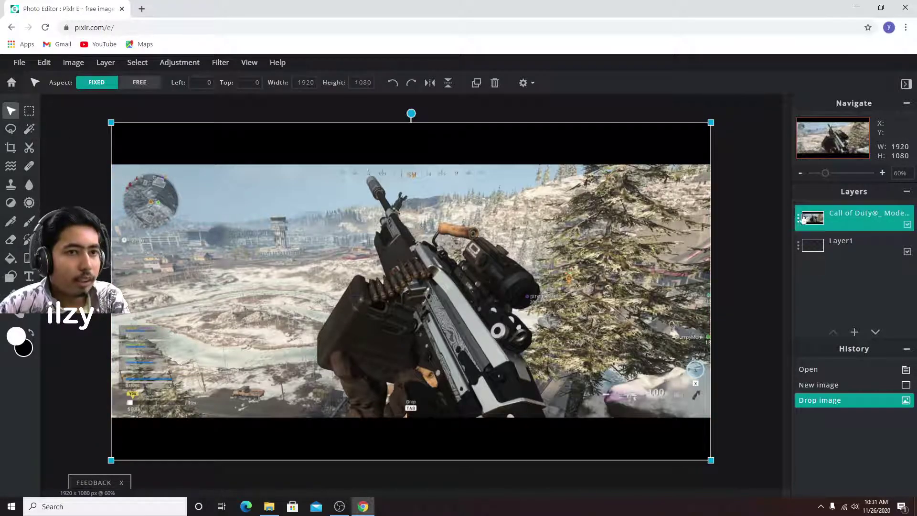
pyautogui.moveTo(827, 176)
pyautogui.mouseDown()
pyautogui.moveTo(831, 163)
pyautogui.moveTo(824, 174)
pyautogui.mouseUp()
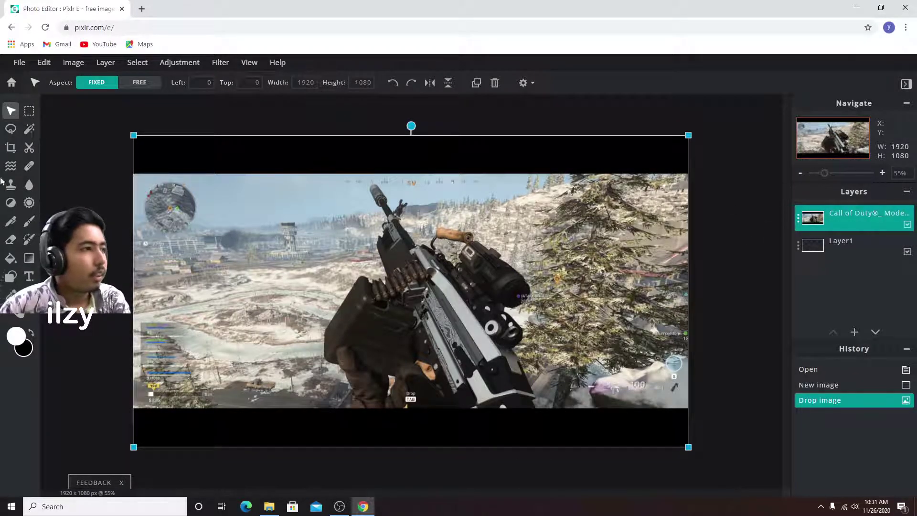
pyautogui.click(10, 134)
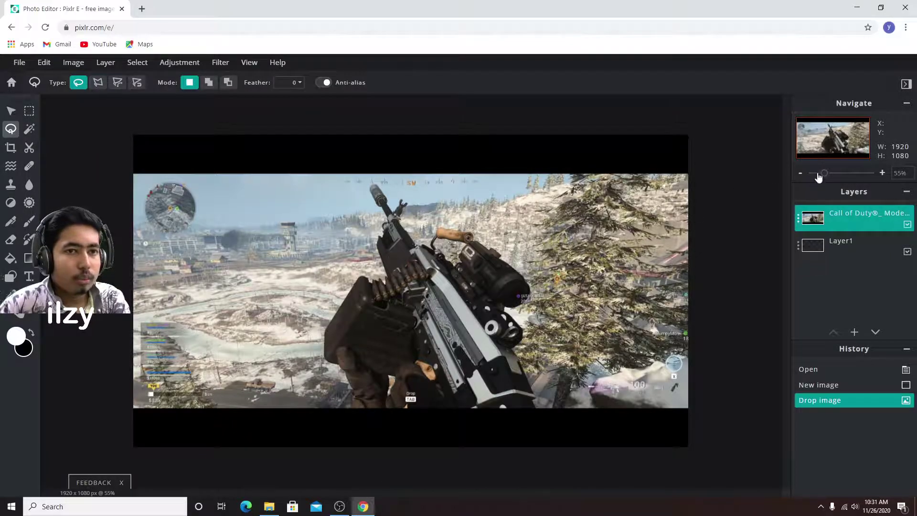
# - Zoom out to 55% and move the screenshot layer to position 0, 0
pyautogui.moveTo(825, 177); pyautogui.dragTo(826, 176)
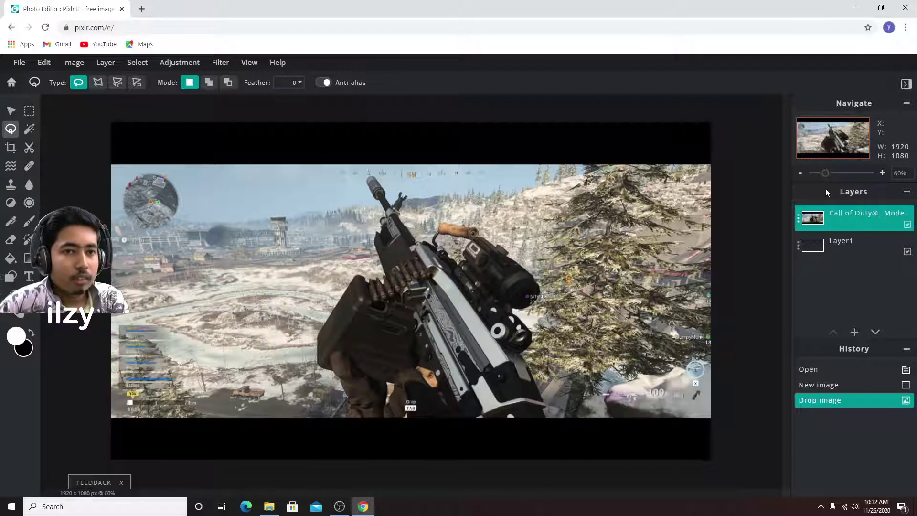
pyautogui.moveTo(828, 177); pyautogui.dragTo(838, 178)
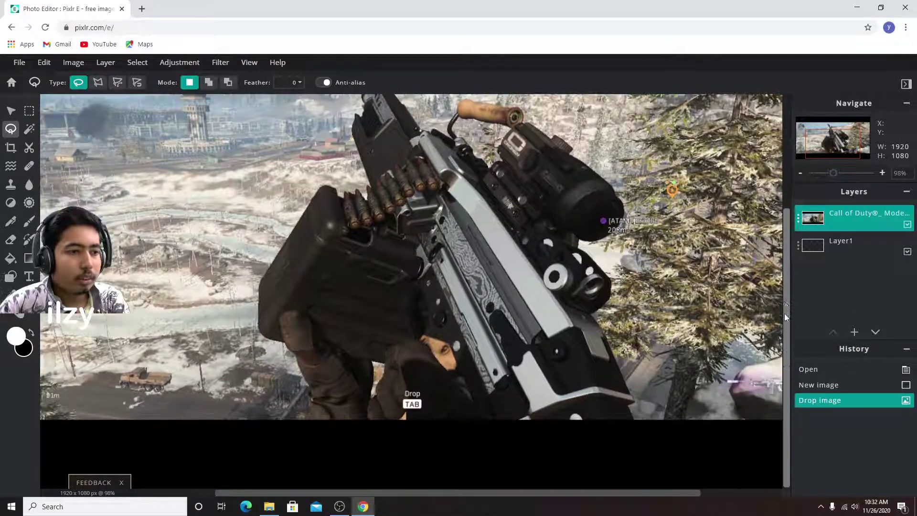
pyautogui.moveTo(786, 202); pyautogui.dragTo(786, 189)
pyautogui.moveTo(353, 492); pyautogui.dragTo(254, 494)
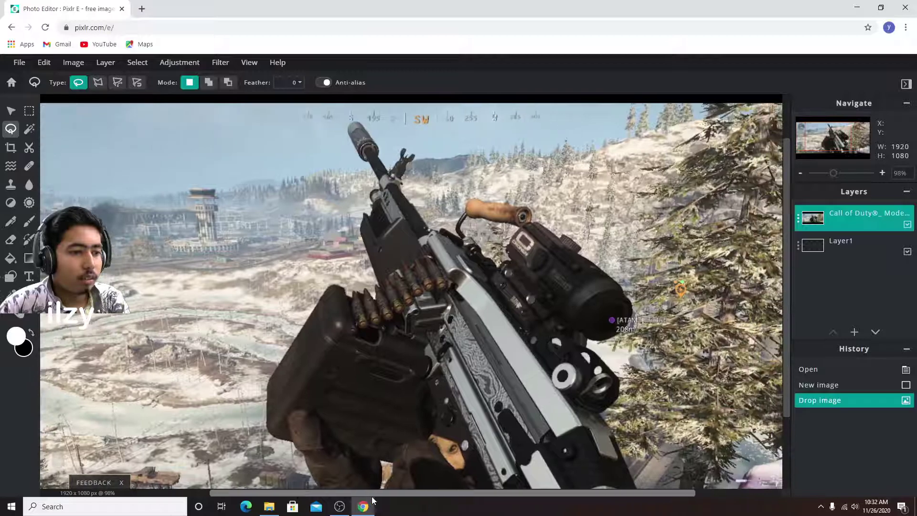
pyautogui.moveTo(788, 209); pyautogui.dragTo(789, 295)
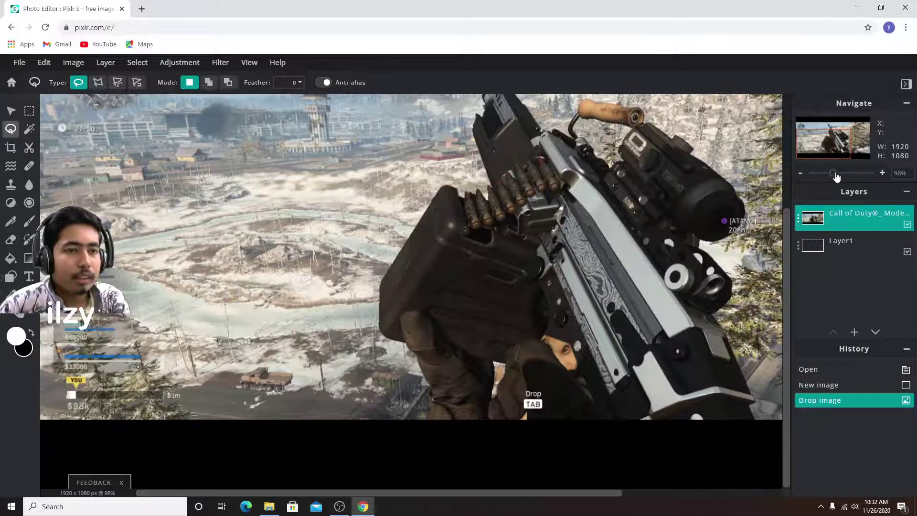
pyautogui.moveTo(836, 176); pyautogui.dragTo(826, 180)
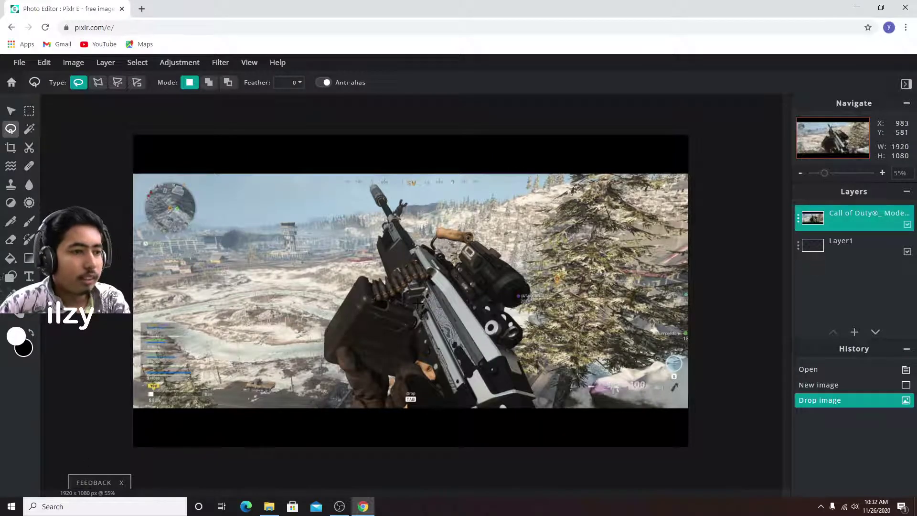
pyautogui.moveTo(527, 330)
pyautogui.mouseDown()
pyautogui.moveTo(535, 332)
pyautogui.moveTo(525, 332)
pyautogui.mouseUp()
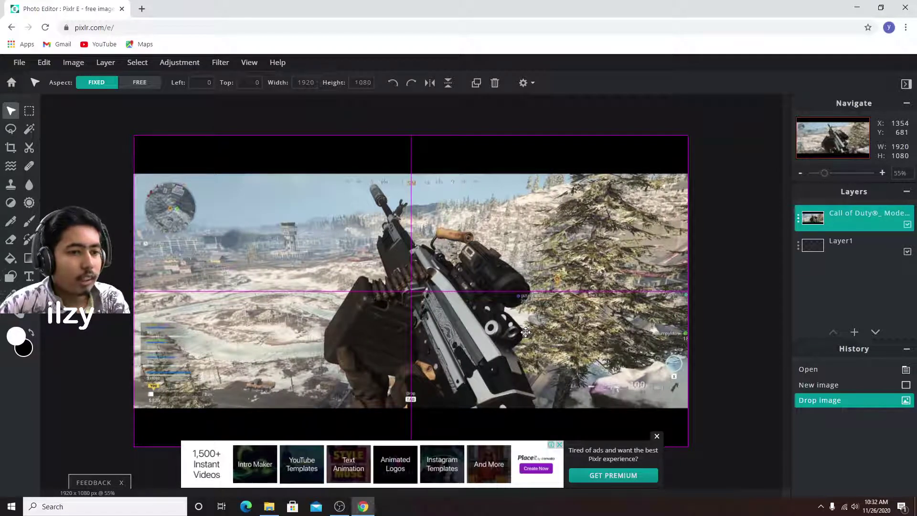
# - Close the advert banner, zoom to 66%, and choose the freehand Lasso with feather 0
pyautogui.moveTo(526, 332); pyautogui.dragTo(525, 331)
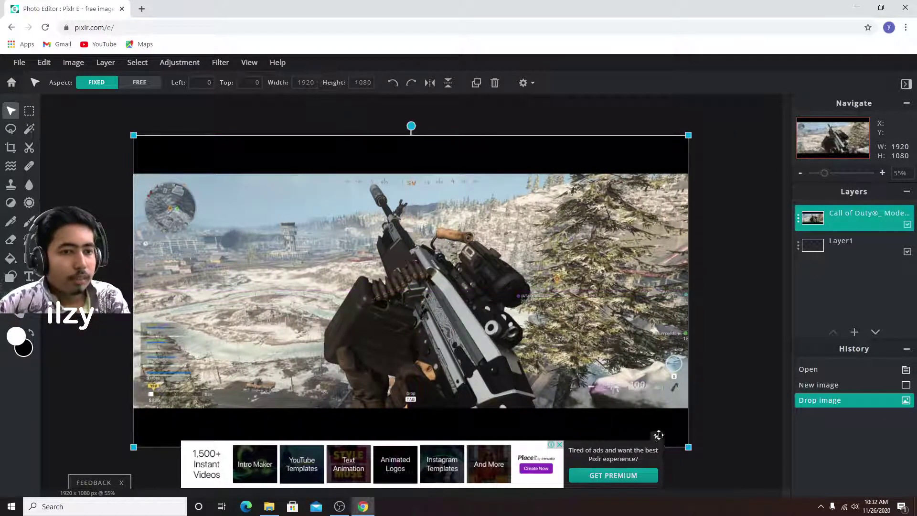
pyautogui.click(657, 436)
pyautogui.moveTo(826, 175); pyautogui.dragTo(829, 179)
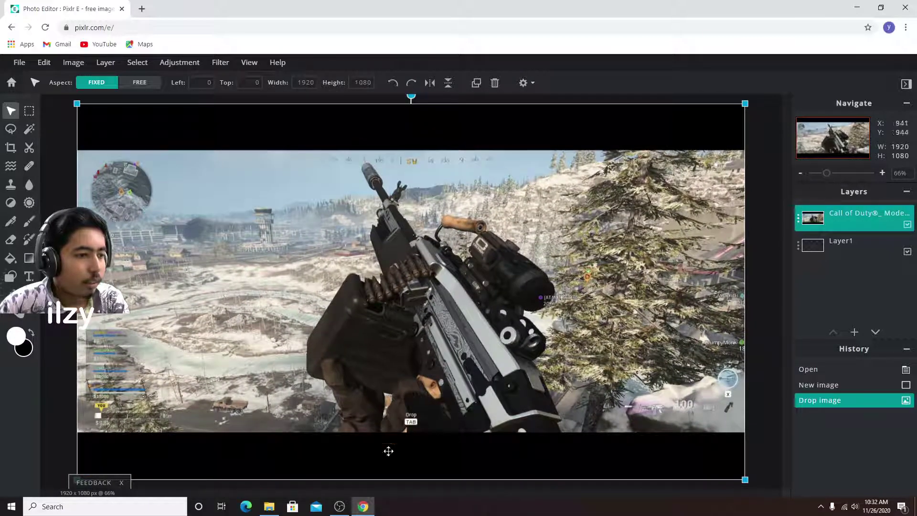
pyautogui.click(10, 129)
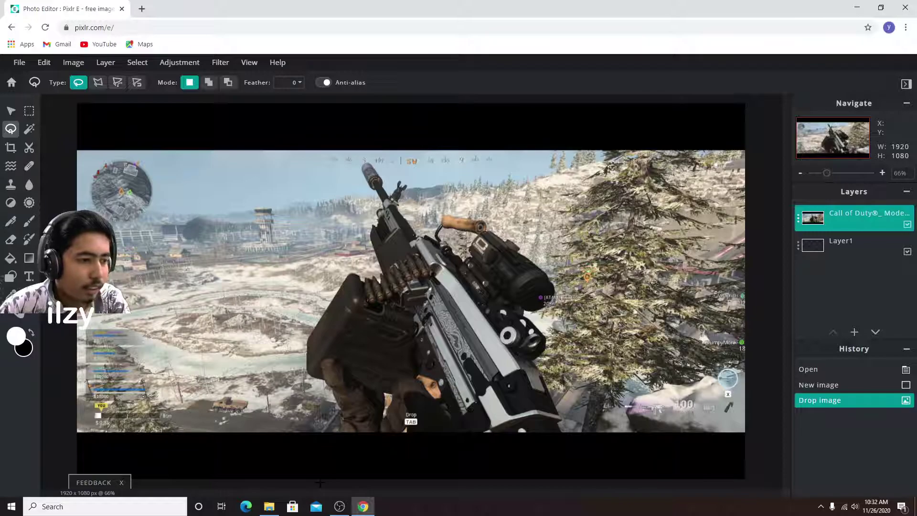
# - Lasso and cut away the left background and the top area of the screenshot
pyautogui.moveTo(326, 466); pyautogui.dragTo(341, 417)
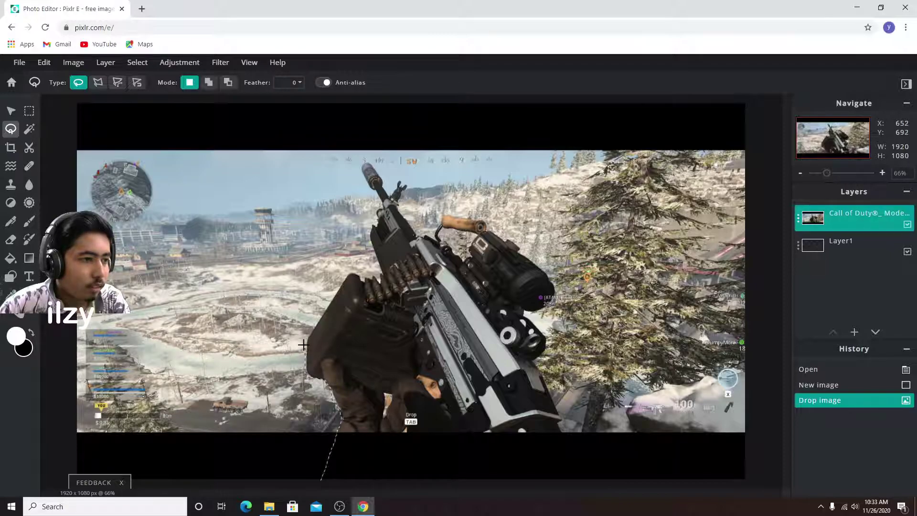
pyautogui.moveTo(303, 344)
pyautogui.mouseDown()
pyautogui.moveTo(115, 85)
pyautogui.moveTo(43, 124)
pyautogui.moveTo(56, 456)
pyautogui.mouseUp()
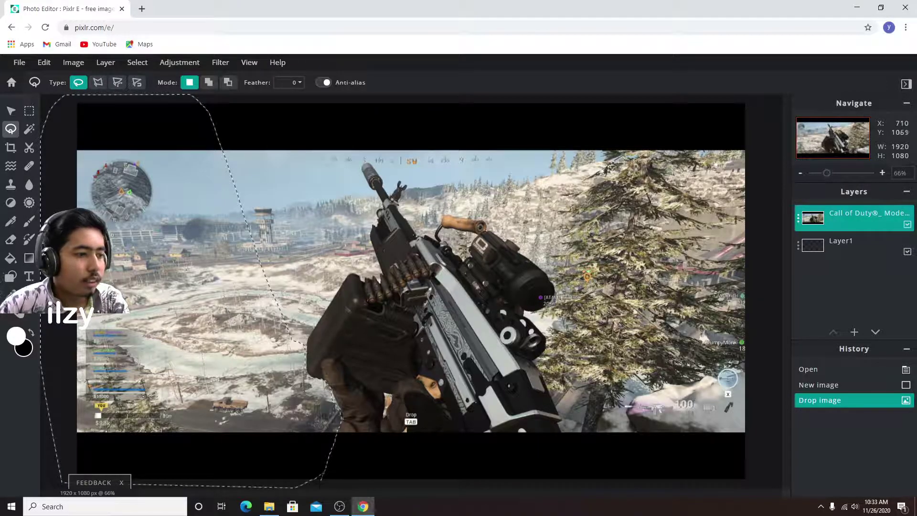
pyautogui.moveTo(261, 510); pyautogui.dragTo(321, 476)
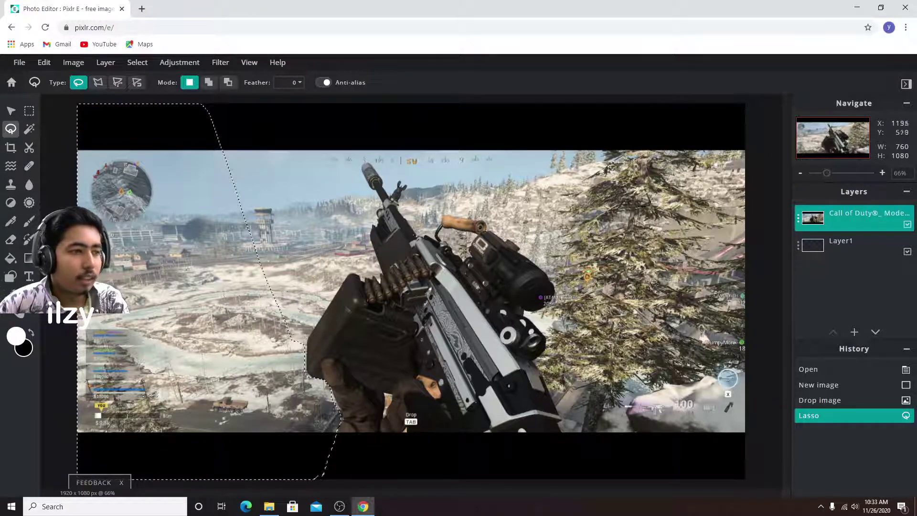
pyautogui.click(45, 65)
pyautogui.click(53, 106)
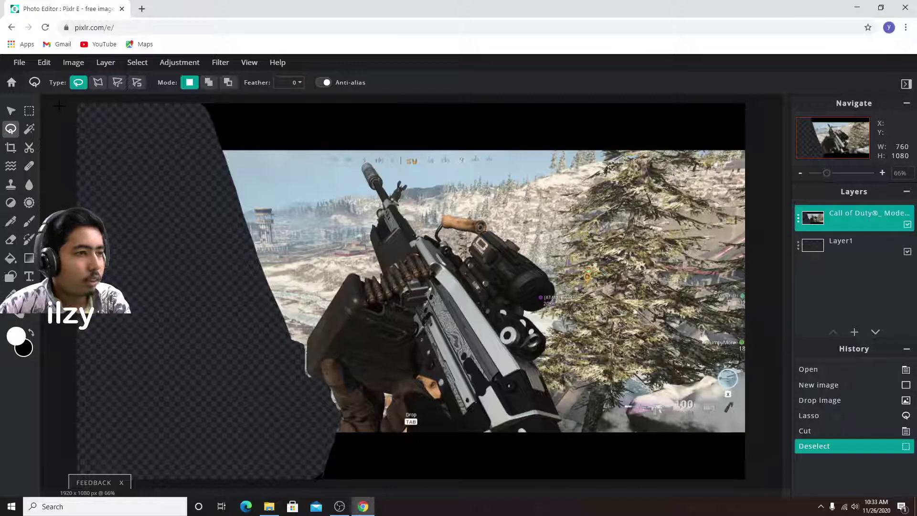
pyautogui.moveTo(61, 157)
pyautogui.mouseDown()
pyautogui.moveTo(740, 195)
pyautogui.moveTo(146, 92)
pyautogui.mouseUp()
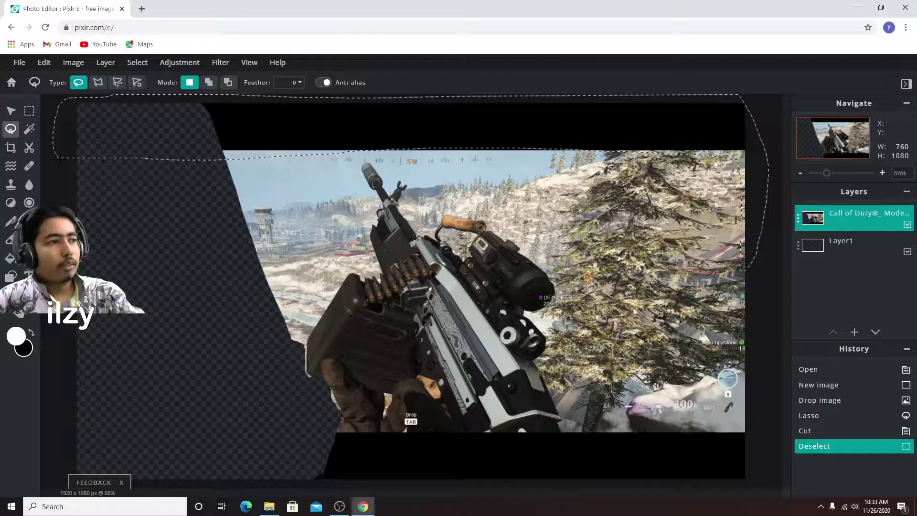
pyautogui.click(44, 62)
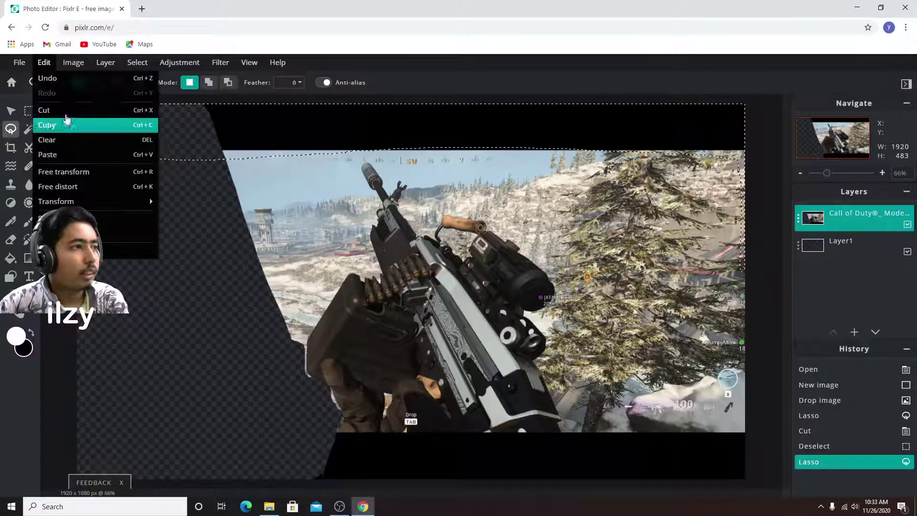
pyautogui.click(57, 123)
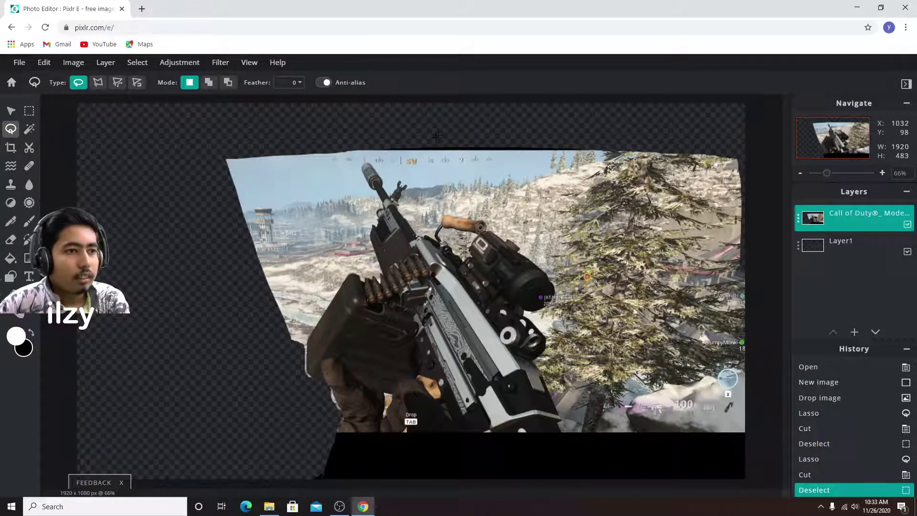
# - Lasso and cut away the right-hand tree and the remaining left background
pyautogui.moveTo(518, 195)
pyautogui.mouseDown()
pyautogui.moveTo(556, 400)
pyautogui.moveTo(671, 462)
pyautogui.moveTo(773, 167)
pyautogui.moveTo(671, 99)
pyautogui.moveTo(441, 126)
pyautogui.mouseUp()
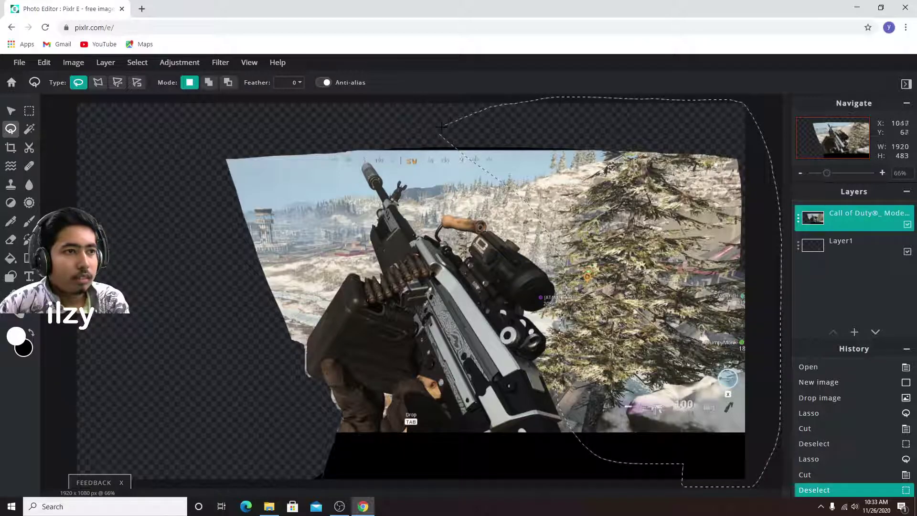
pyautogui.click(44, 62)
pyautogui.click(62, 111)
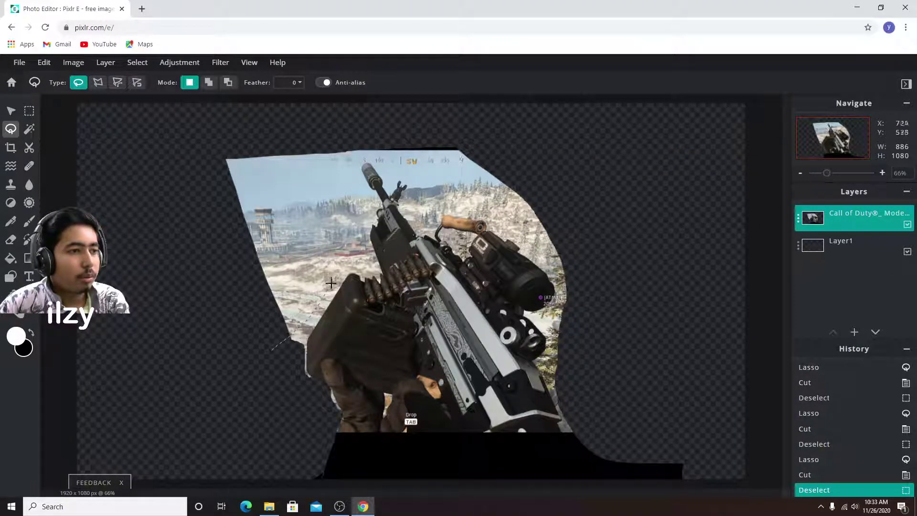
pyautogui.moveTo(363, 244)
pyautogui.mouseDown()
pyautogui.moveTo(343, 160)
pyautogui.moveTo(223, 127)
pyautogui.mouseUp()
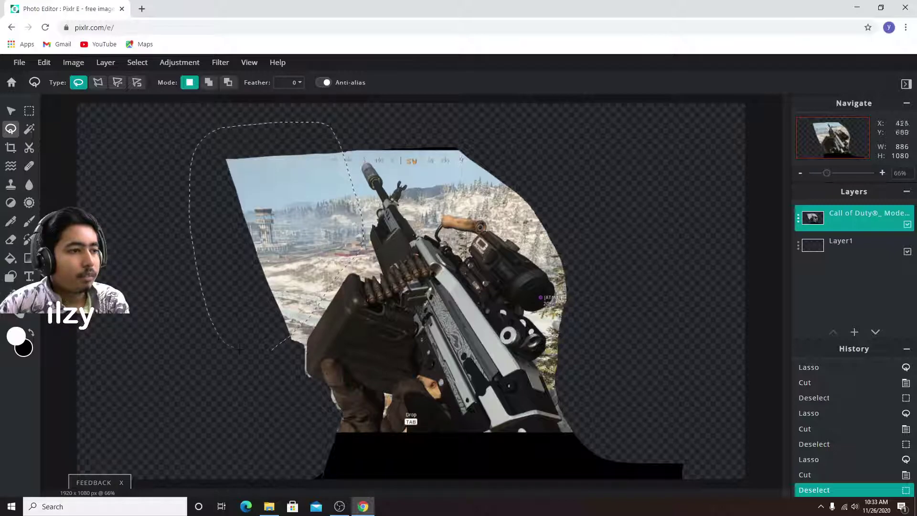
pyautogui.moveTo(270, 352); pyautogui.dragTo(269, 352)
pyautogui.click(44, 62)
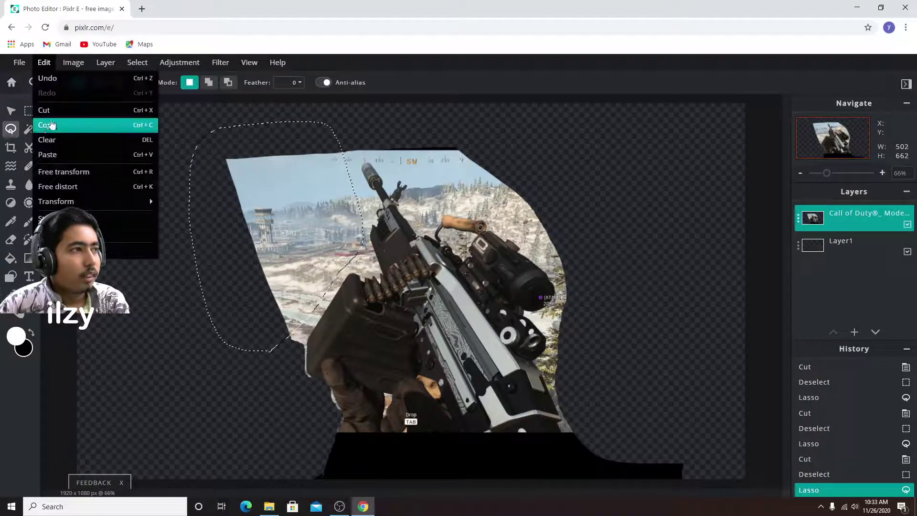
pyautogui.click(62, 111)
# - Cut away the background right of the gun, deselect, and zoom out to 60%
pyautogui.moveTo(447, 194)
pyautogui.mouseDown()
pyautogui.moveTo(530, 252)
pyautogui.moveTo(556, 288)
pyautogui.moveTo(551, 358)
pyautogui.mouseUp()
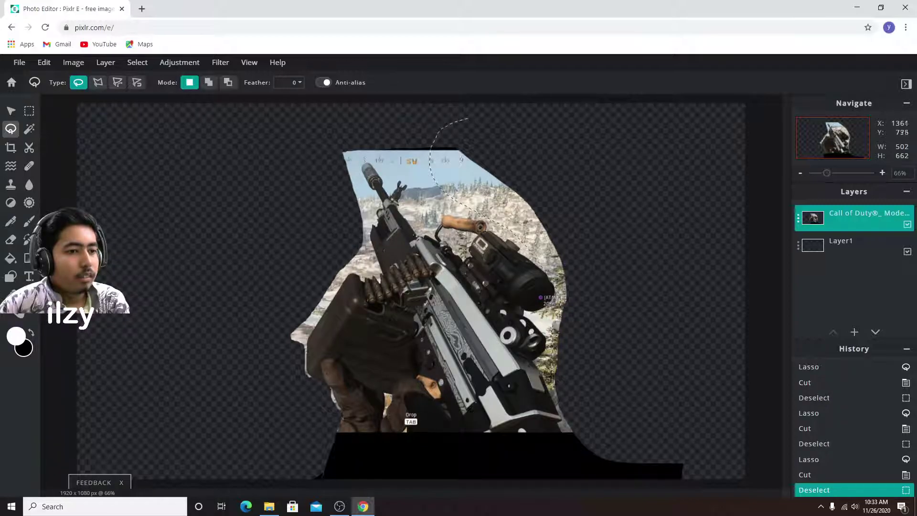
pyautogui.moveTo(587, 477)
pyautogui.mouseDown()
pyautogui.moveTo(717, 477)
pyautogui.moveTo(532, 90)
pyautogui.moveTo(470, 113)
pyautogui.mouseUp()
pyautogui.click(42, 64)
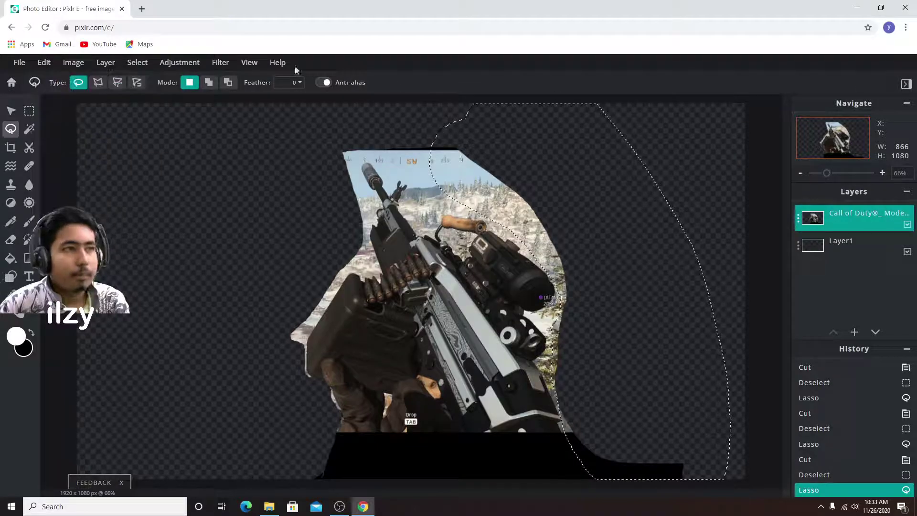
pyautogui.click(72, 64)
pyautogui.click(48, 110)
pyautogui.hotkey('ctrl', 'd')
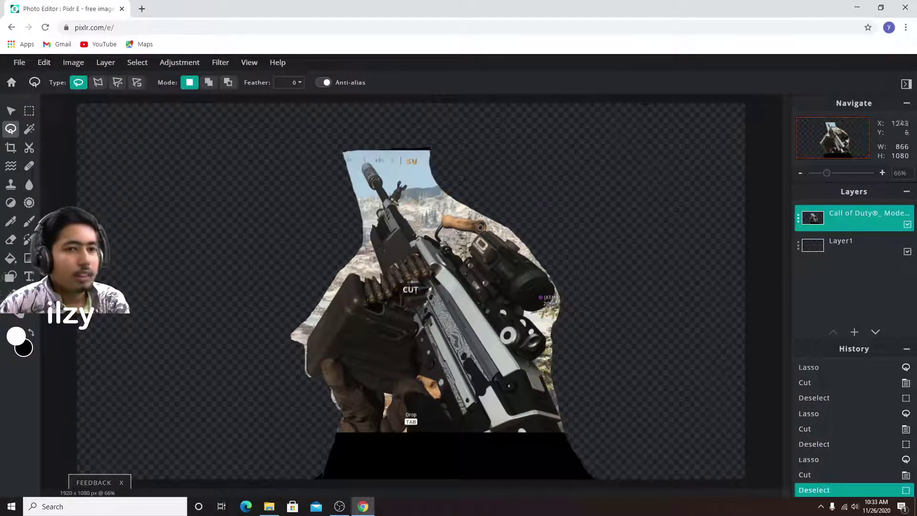
pyautogui.moveTo(823, 175); pyautogui.dragTo(826, 178)
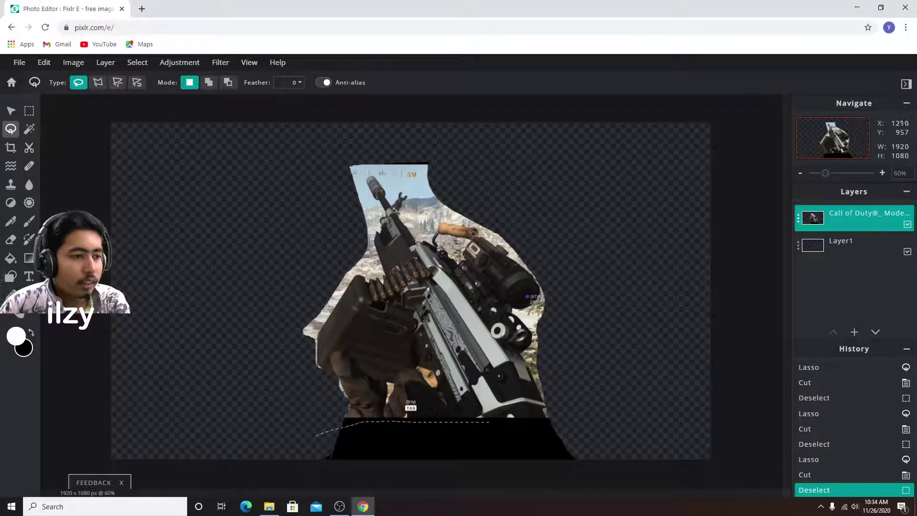
# - Select the black strip beneath the gun with the Polygon lasso and cut it away
pyautogui.moveTo(610, 431); pyautogui.dragTo(613, 432)
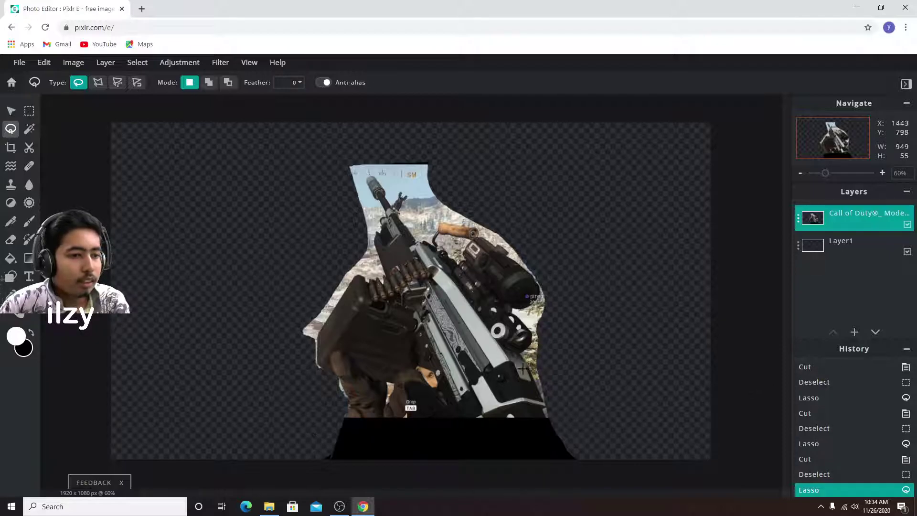
pyautogui.click(98, 83)
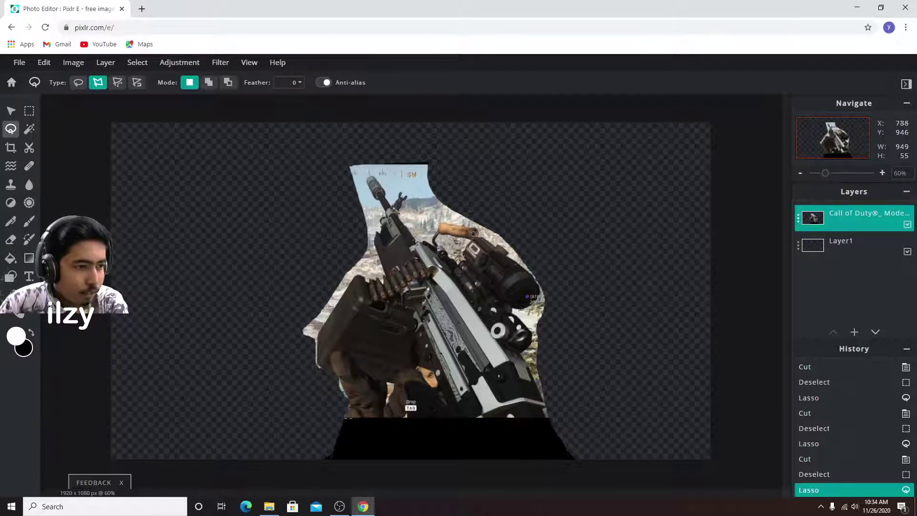
pyautogui.click(344, 418)
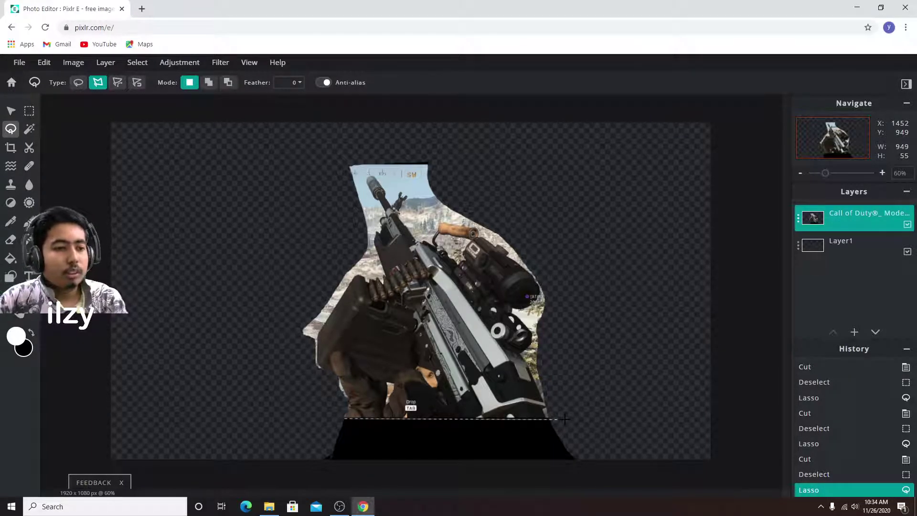
pyautogui.click(564, 420)
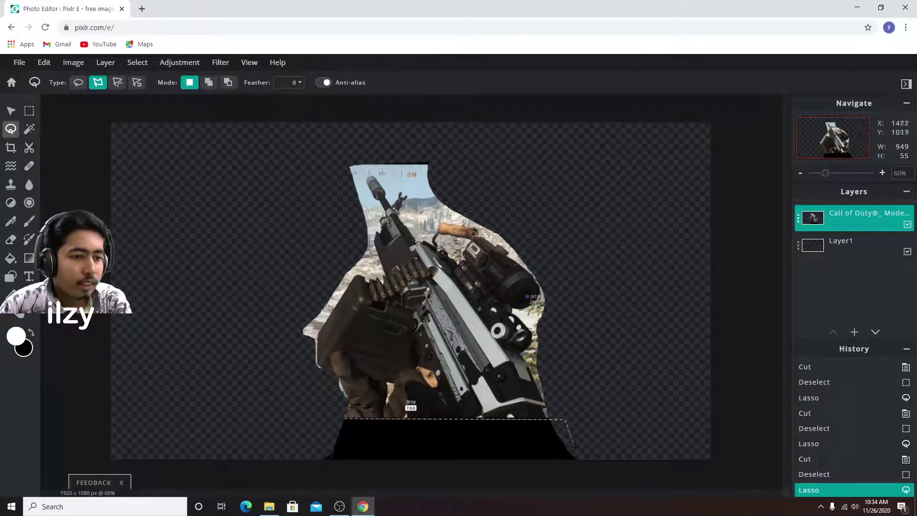
pyautogui.click(584, 463)
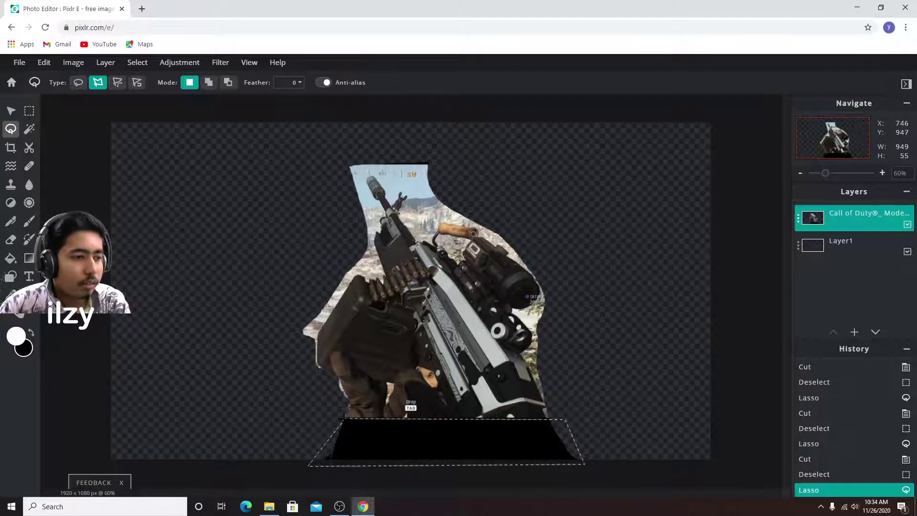
pyautogui.doubleClick(308, 465)
pyautogui.click(44, 63)
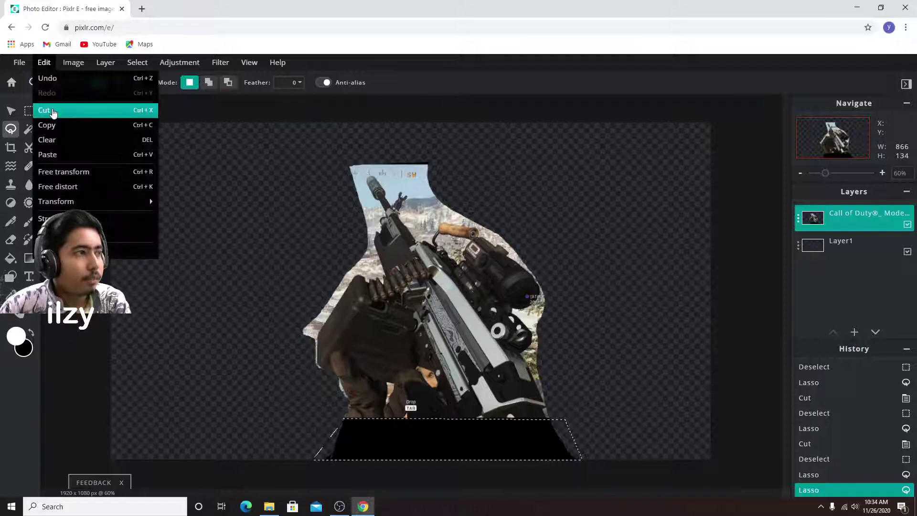
pyautogui.click(54, 111)
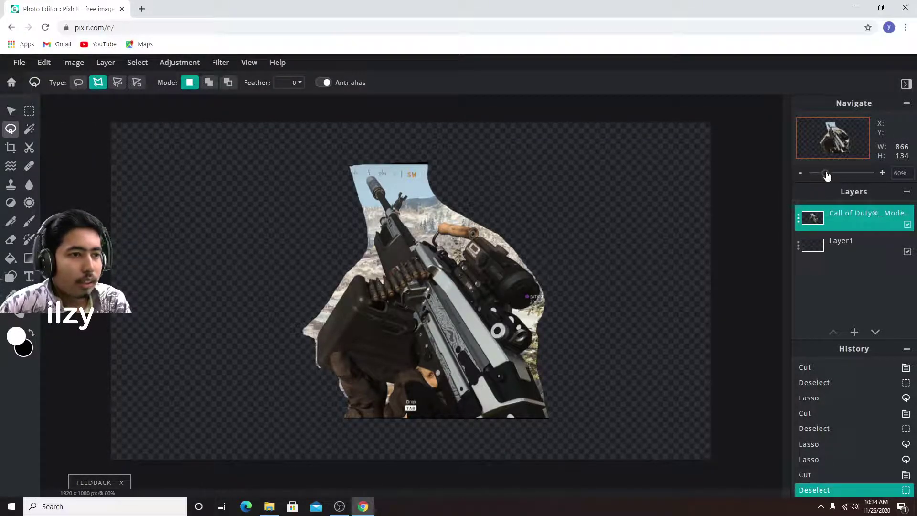
# - With the Polygonal Lasso, outline and cut away the leftover background left of the gun
pyautogui.moveTo(827, 176); pyautogui.dragTo(836, 176)
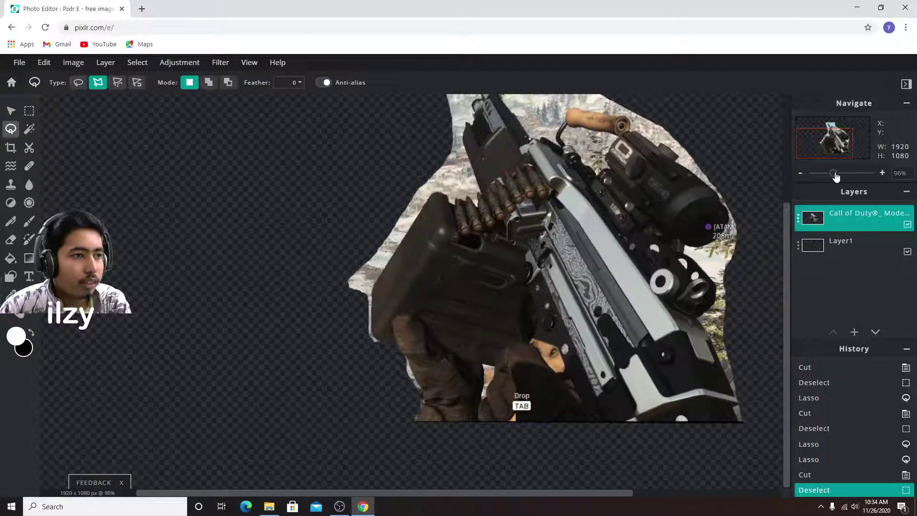
pyautogui.click(366, 296)
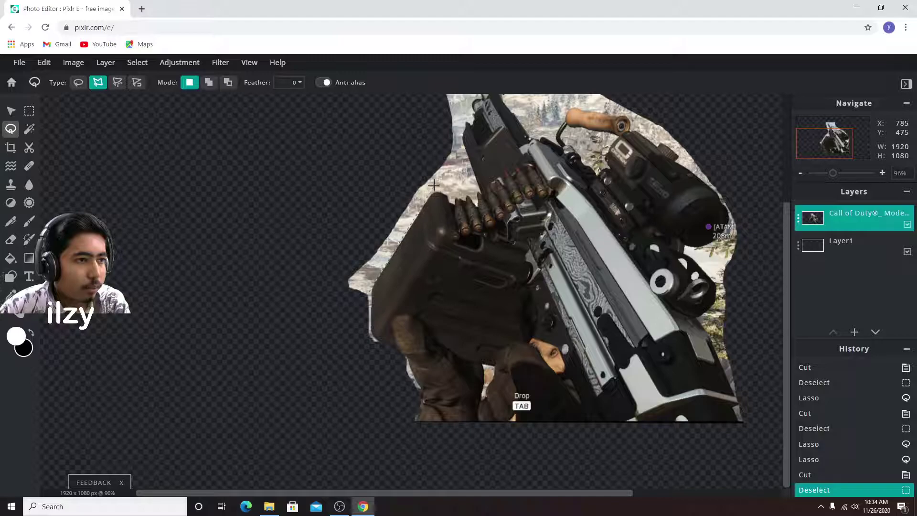
pyautogui.click(462, 141)
pyautogui.click(283, 265)
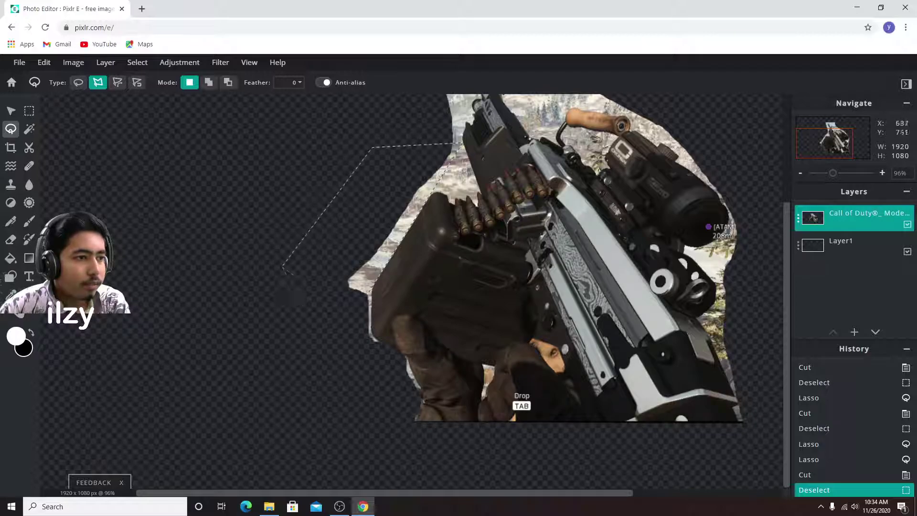
pyautogui.click(365, 292)
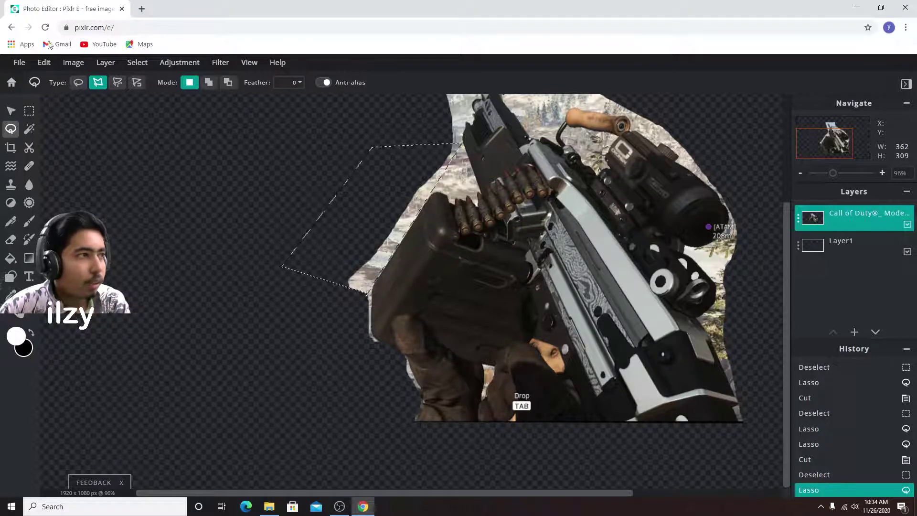
pyautogui.click(44, 62)
pyautogui.click(48, 111)
pyautogui.hotkey('ctrl', 'd')
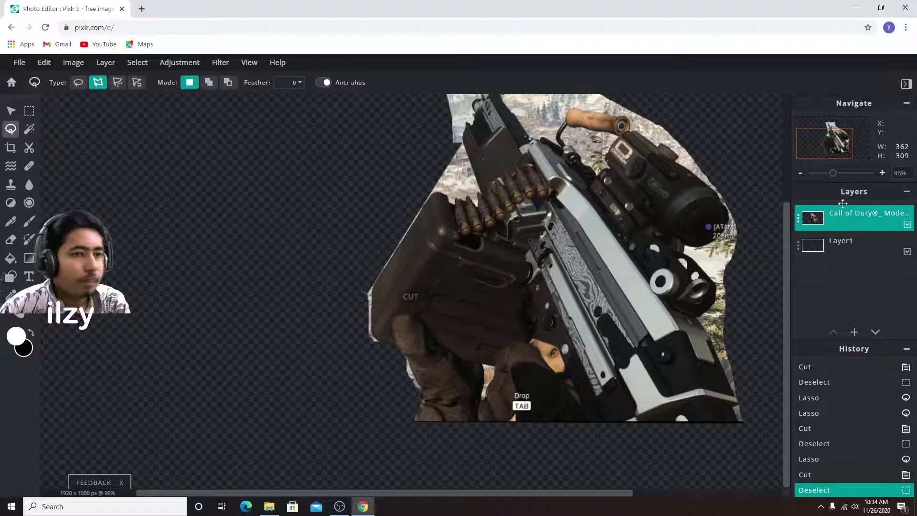
# - Cut the HUD strip along the top edge, then lasso a small area at the top-left corner
pyautogui.moveTo(788, 241); pyautogui.dragTo(786, 153)
pyautogui.click(353, 144)
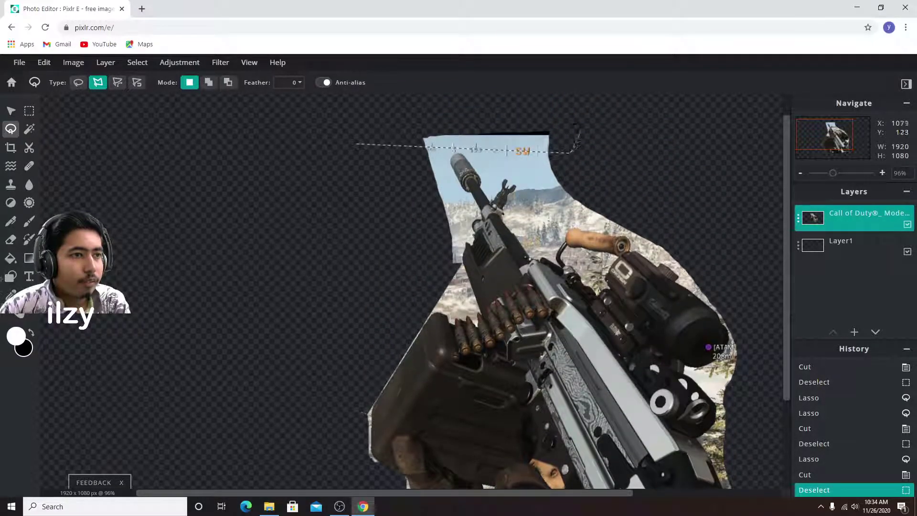
pyautogui.click(574, 117)
pyautogui.click(327, 115)
pyautogui.click(356, 144)
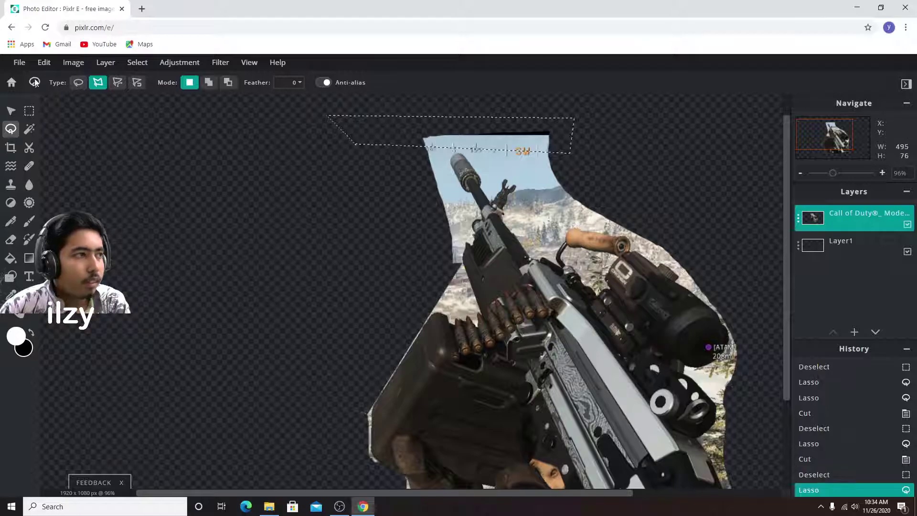
pyautogui.click(43, 62)
pyautogui.click(48, 107)
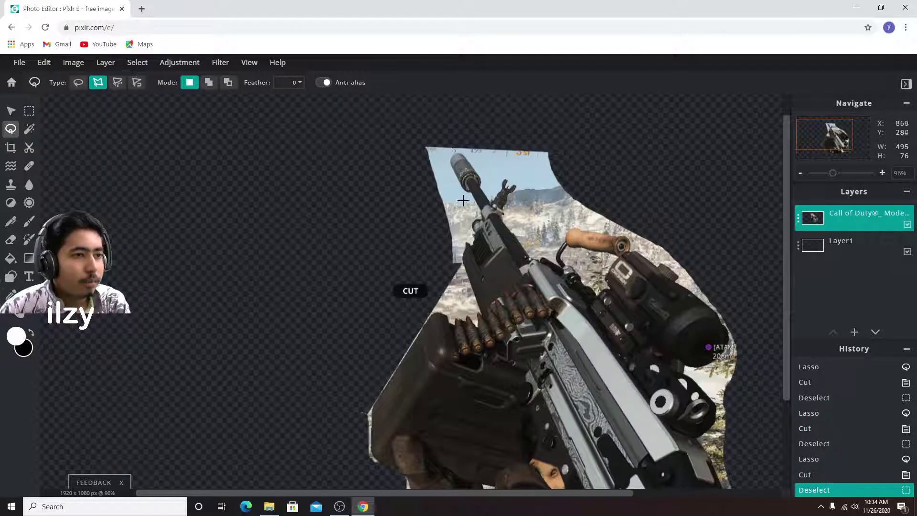
pyautogui.click(436, 142)
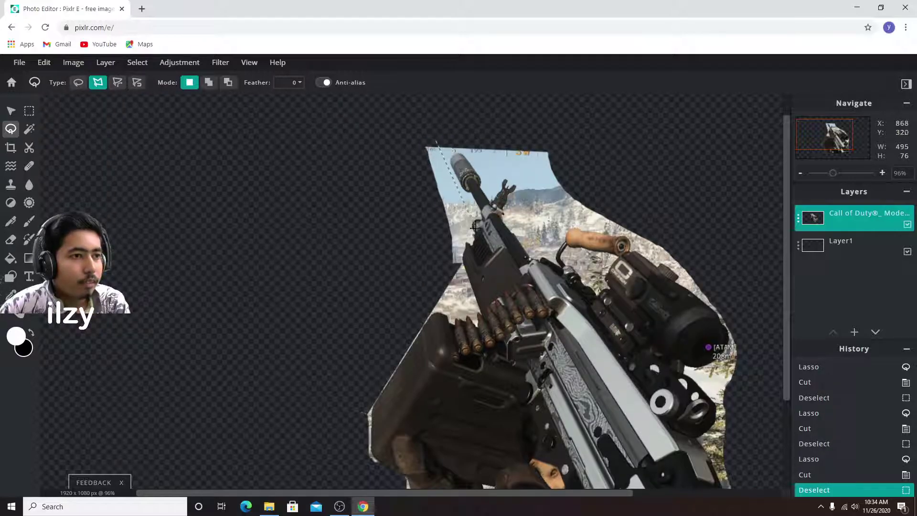
pyautogui.doubleClick(422, 119)
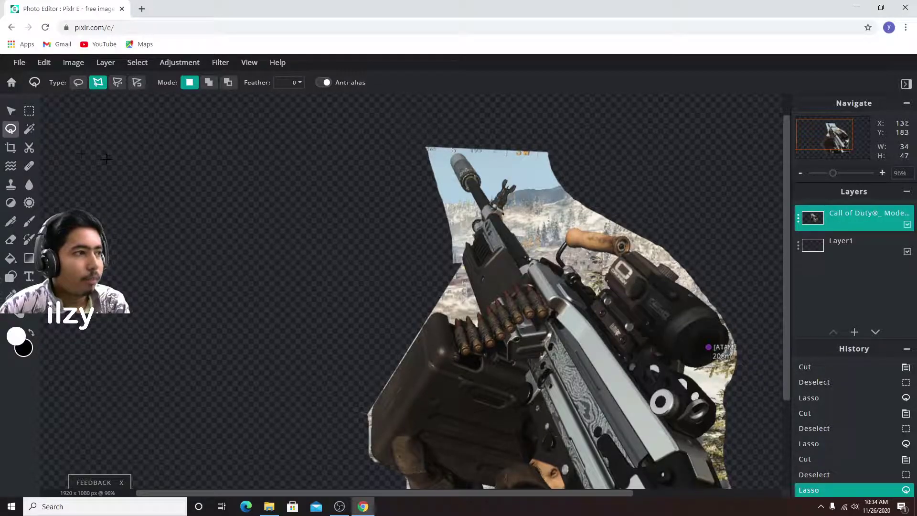
# - Magic-wand select and cut the sky patches beside the barrel and above the scope
pyautogui.click(29, 131)
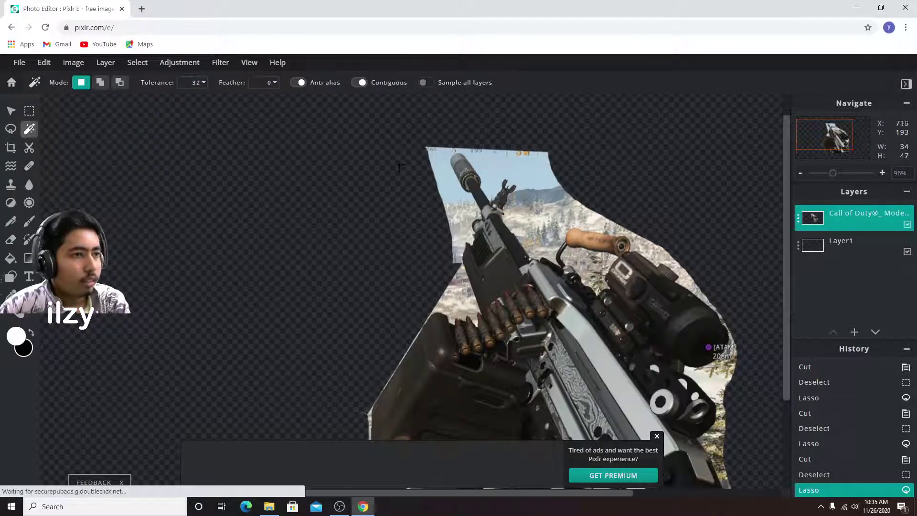
pyautogui.click(443, 170)
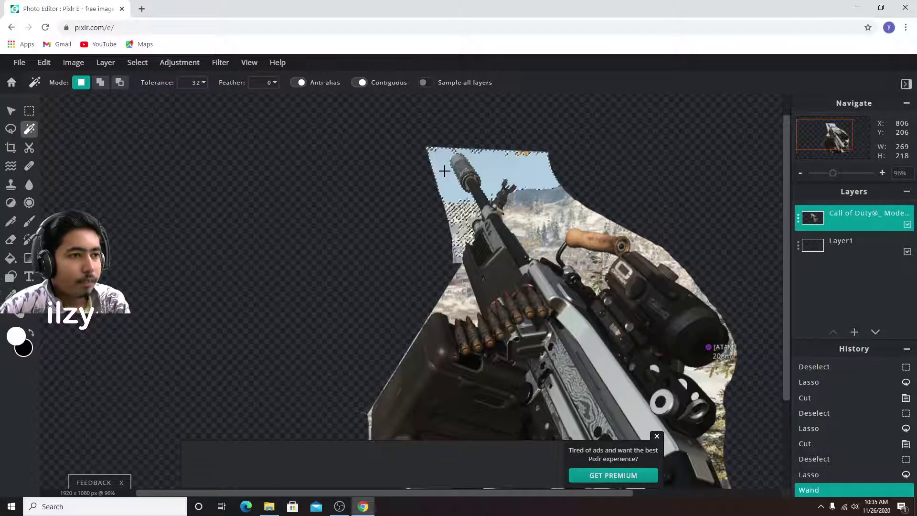
pyautogui.click(43, 63)
pyautogui.click(47, 110)
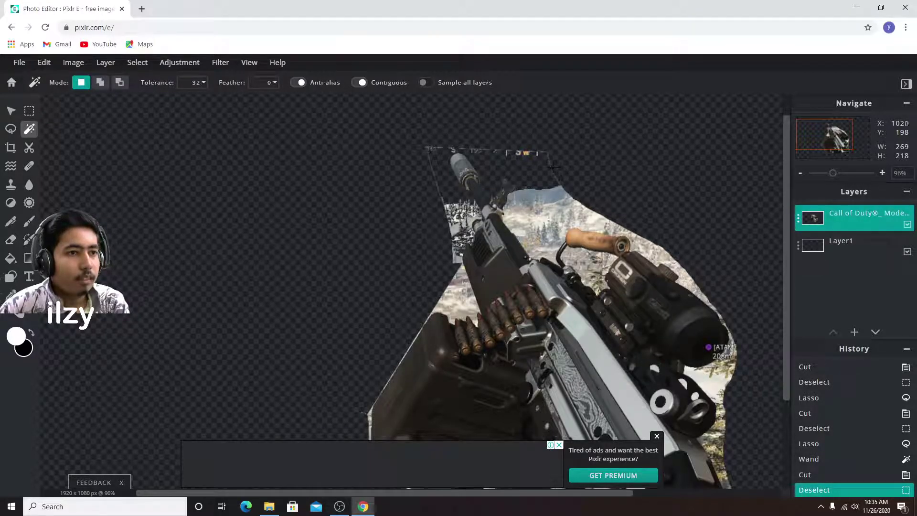
pyautogui.click(538, 198)
pyautogui.click(538, 198)
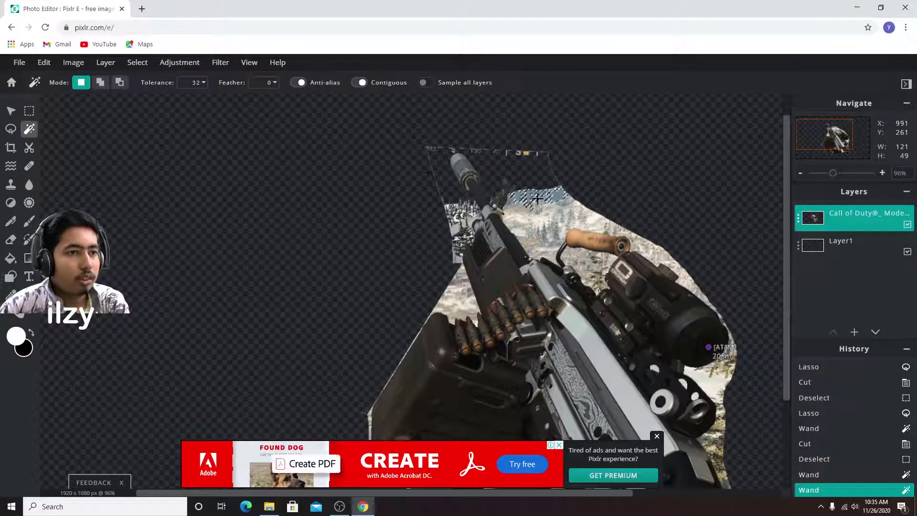
pyautogui.click(44, 62)
pyautogui.click(115, 110)
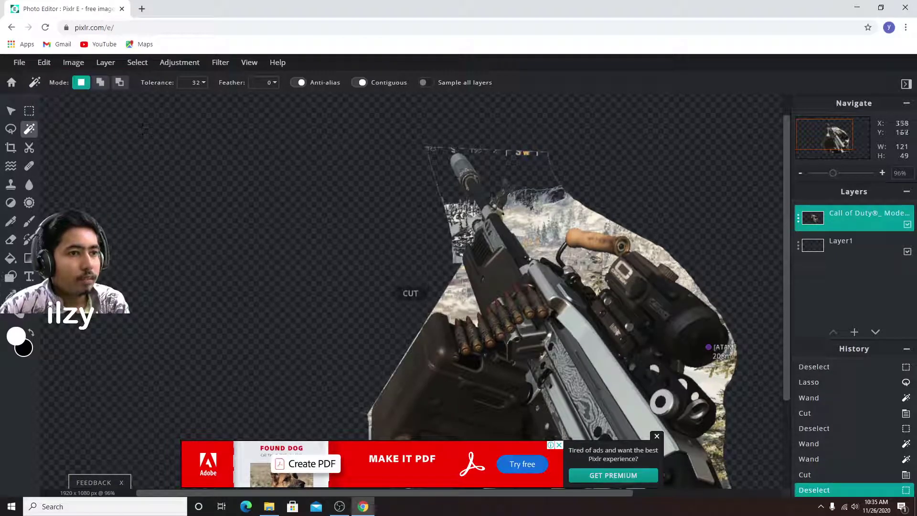
# - Cut the remaining snowy sky and the snowy patch beside the scope
pyautogui.click(574, 211)
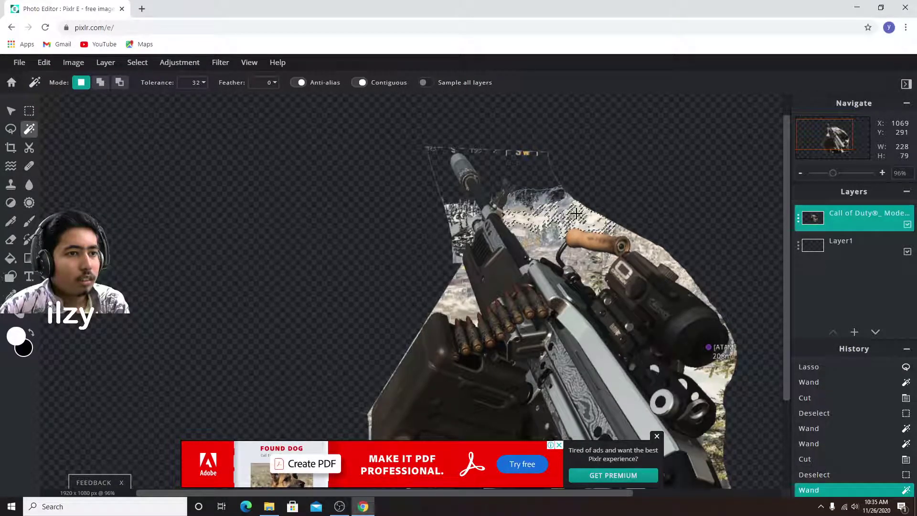
pyautogui.click(44, 62)
pyautogui.click(57, 109)
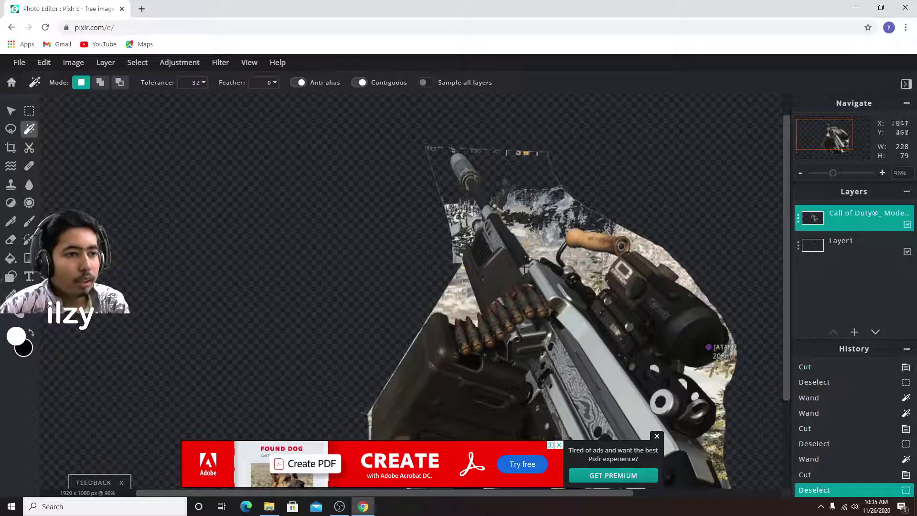
pyautogui.click(657, 436)
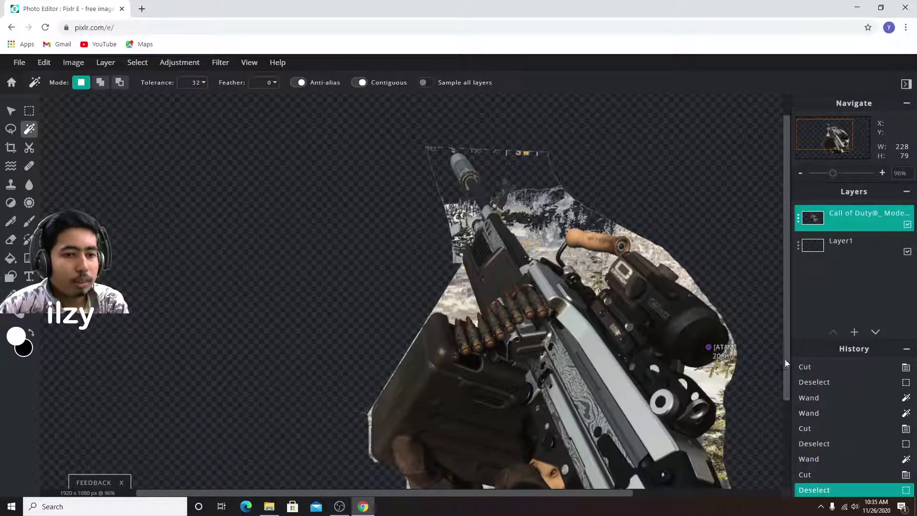
pyautogui.scroll(-1, 786, 363)
pyautogui.scroll(-1, 785, 355)
pyautogui.scroll(-1, 784, 379)
pyautogui.click(711, 326)
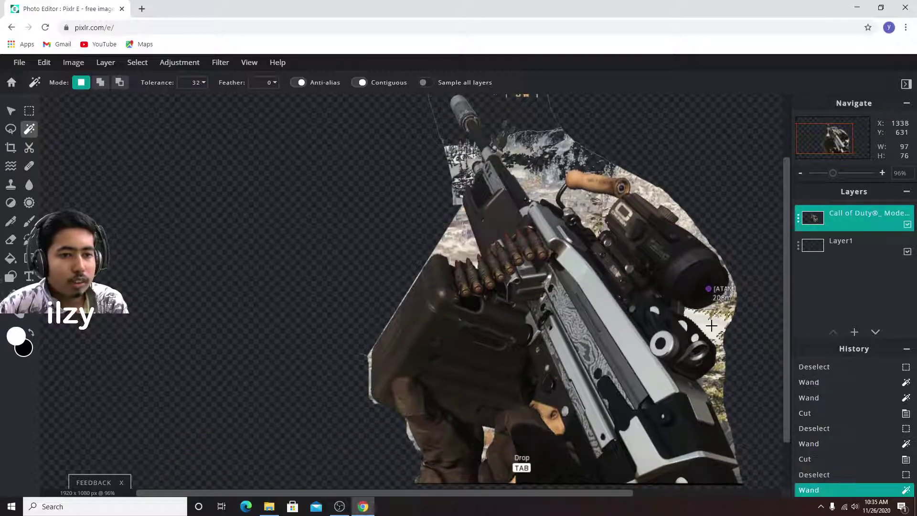
pyautogui.click(44, 63)
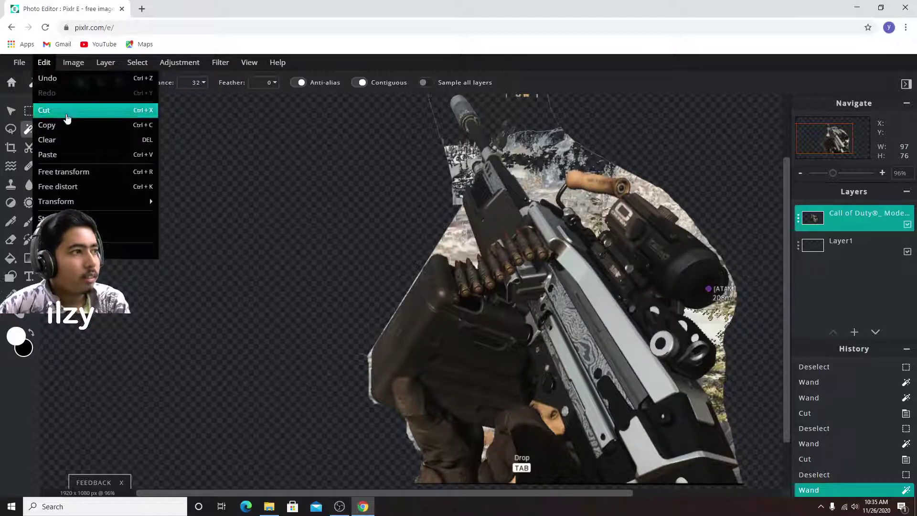
pyautogui.click(67, 111)
pyautogui.hotkey('ctrl', 'd')
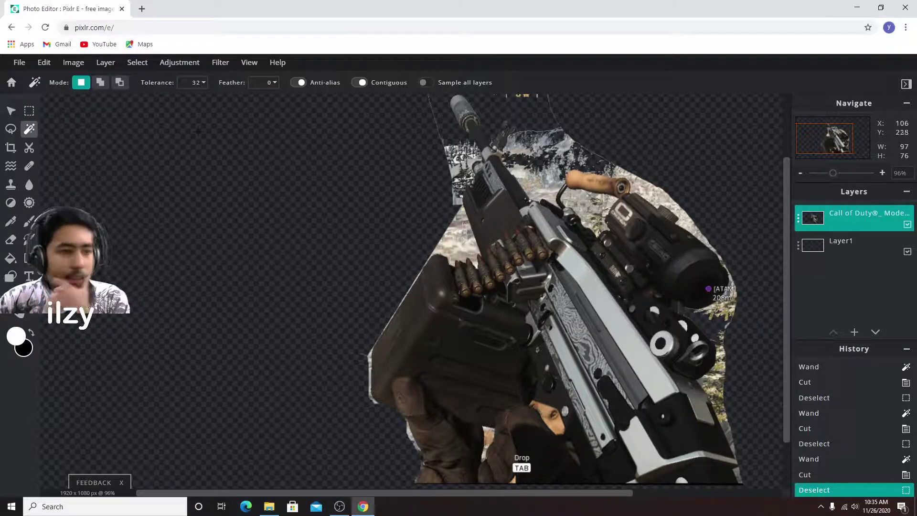
pyautogui.click(10, 129)
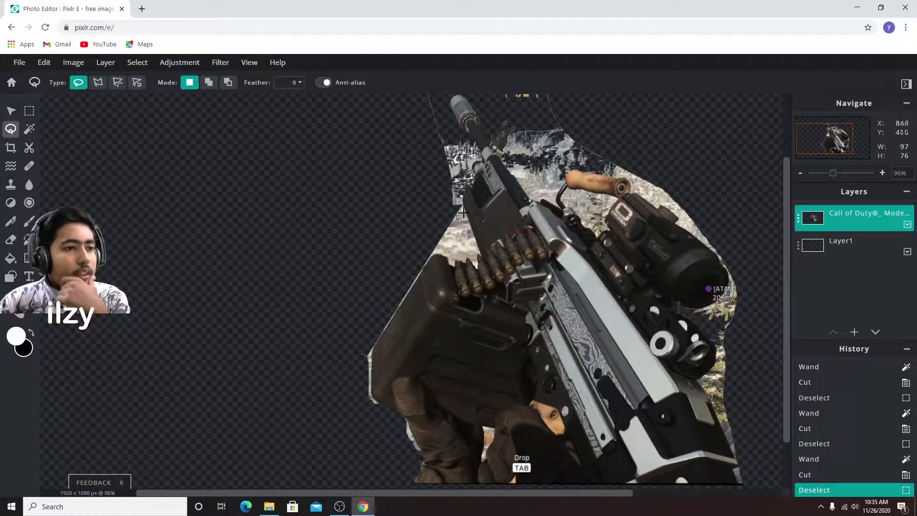
# - Cut a polygon-lasso area of background beside the ammo belt
pyautogui.click(98, 82)
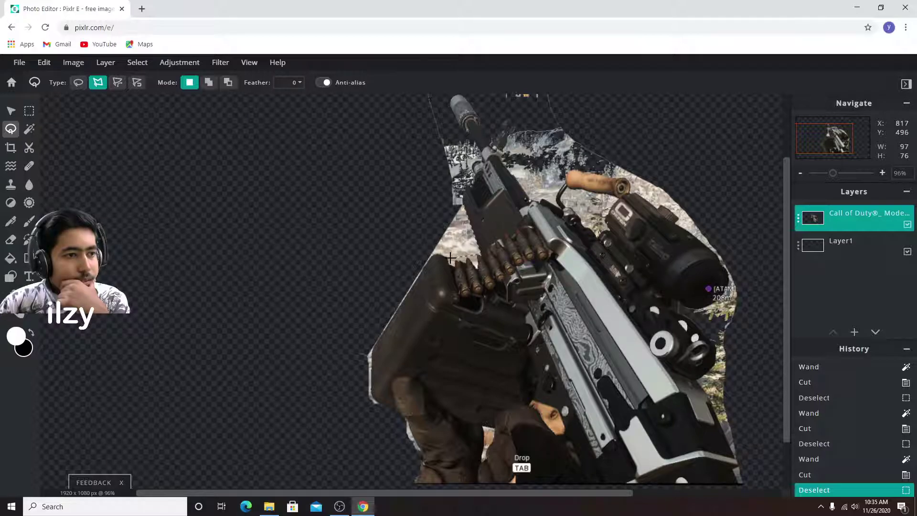
pyautogui.click(462, 199)
pyautogui.click(43, 62)
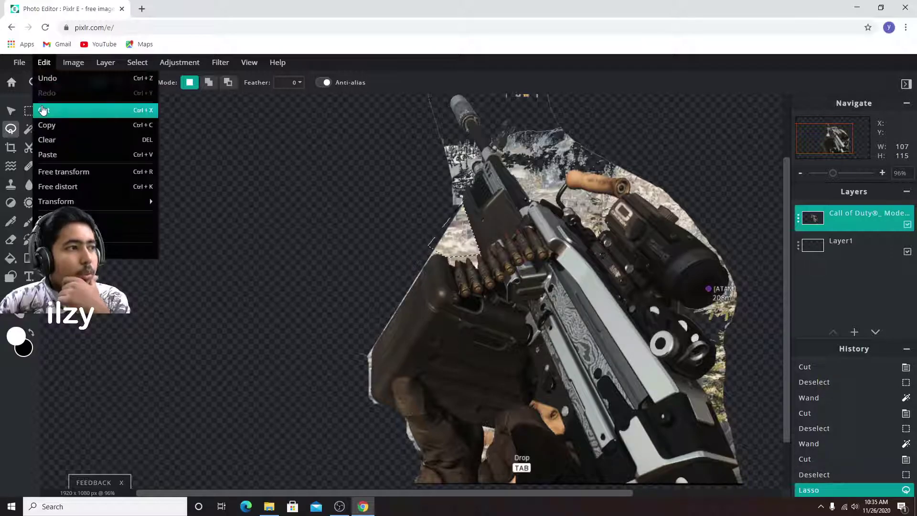
pyautogui.click(48, 106)
pyautogui.hotkey('ctrl', 'd')
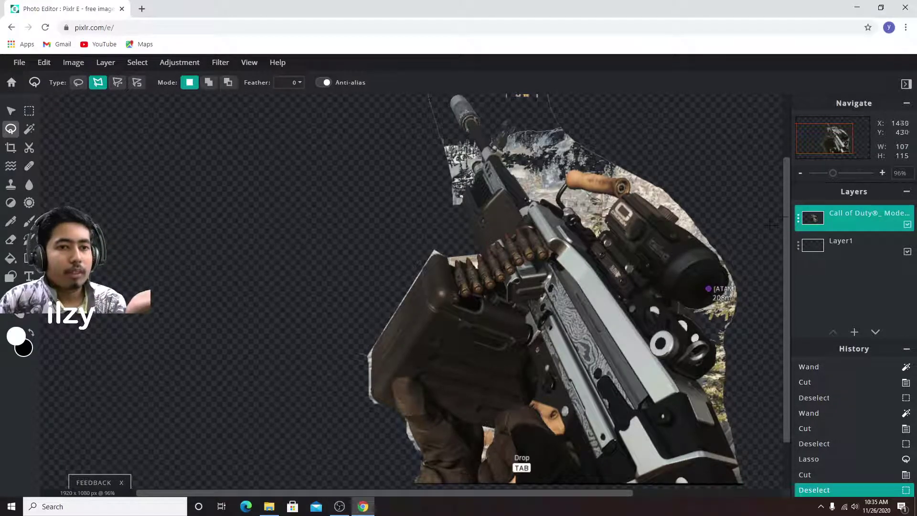
# - Zoom out to view the whole cutout and restore the Chrome window to reveal the desktop
pyautogui.moveTo(787, 213); pyautogui.dragTo(787, 190)
pyautogui.moveTo(786, 165); pyautogui.dragTo(784, 207)
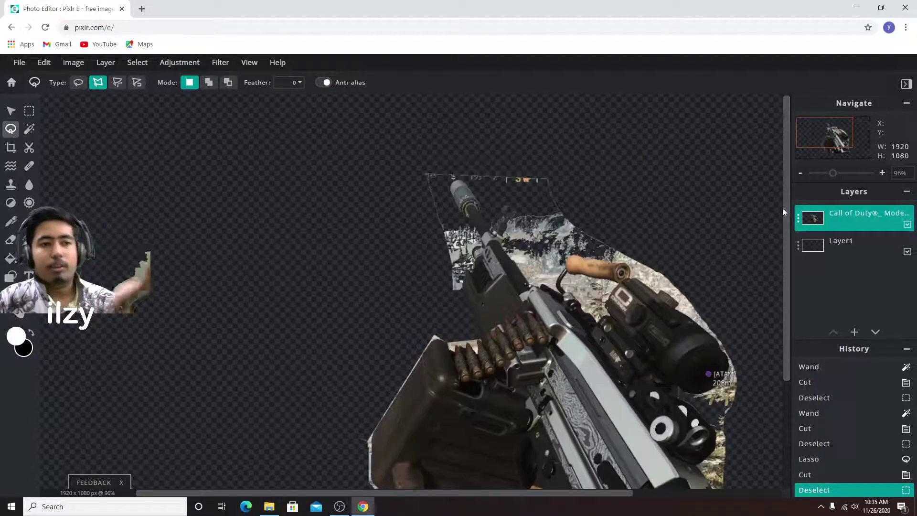
pyautogui.scroll(2, 786, 198)
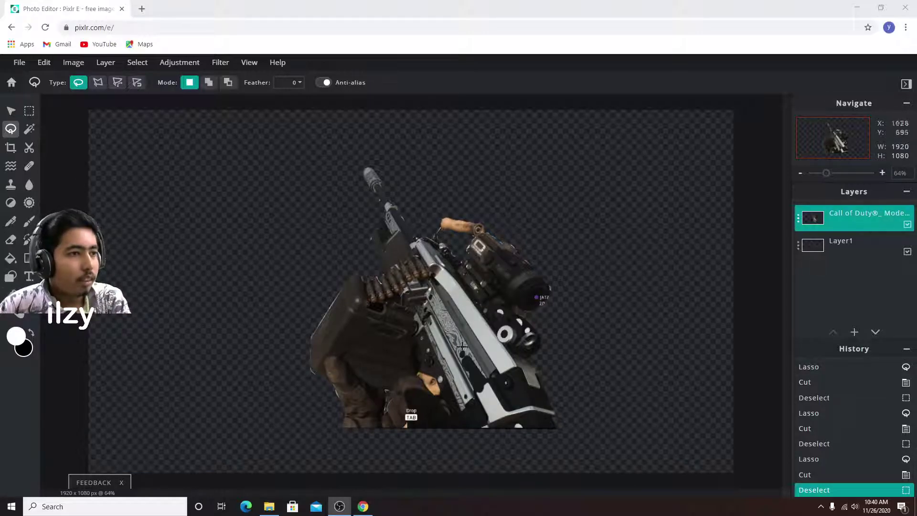
pyautogui.click(827, 175)
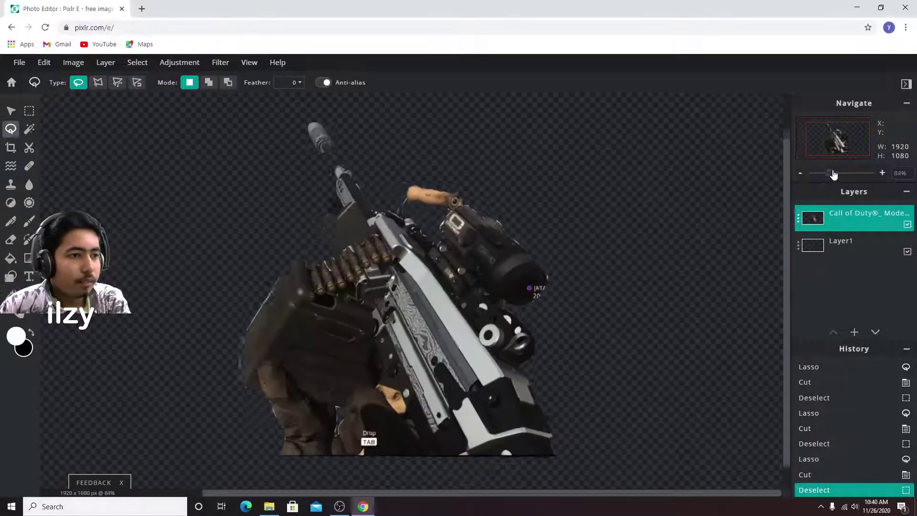
pyautogui.click(825, 173)
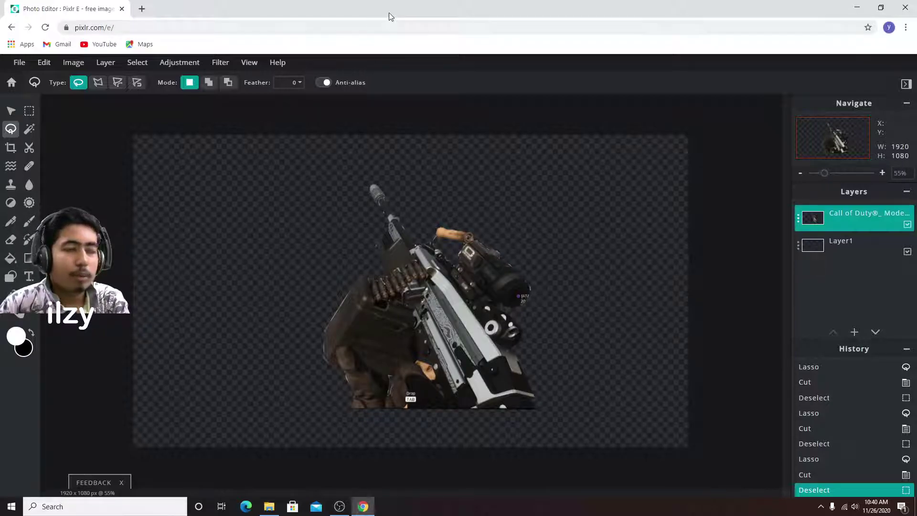
pyautogui.moveTo(389, 13); pyautogui.dragTo(411, 18)
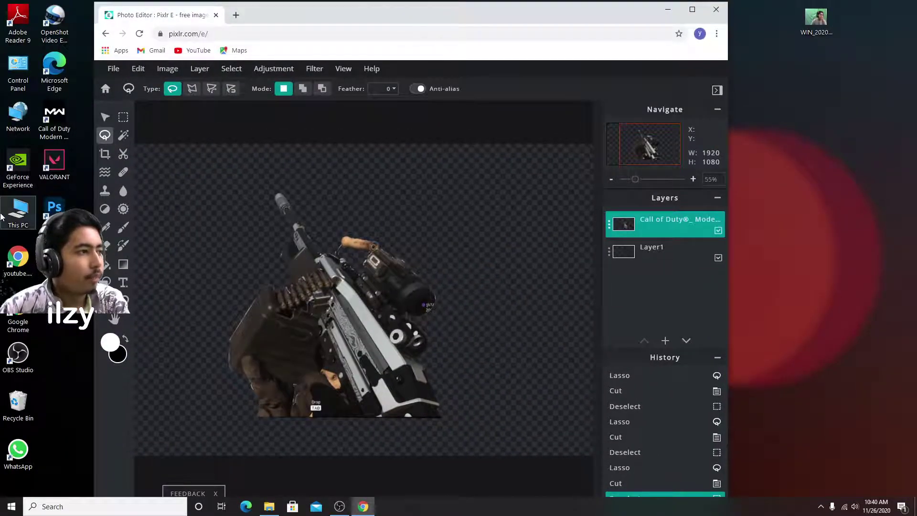
# - Preview ZONE1A-033-AIRFIELD-NORTHWEST-ENTRANCE.jpg from Captures, then drag it onto the Pixlr canvas
pyautogui.doubleClick(6, 213)
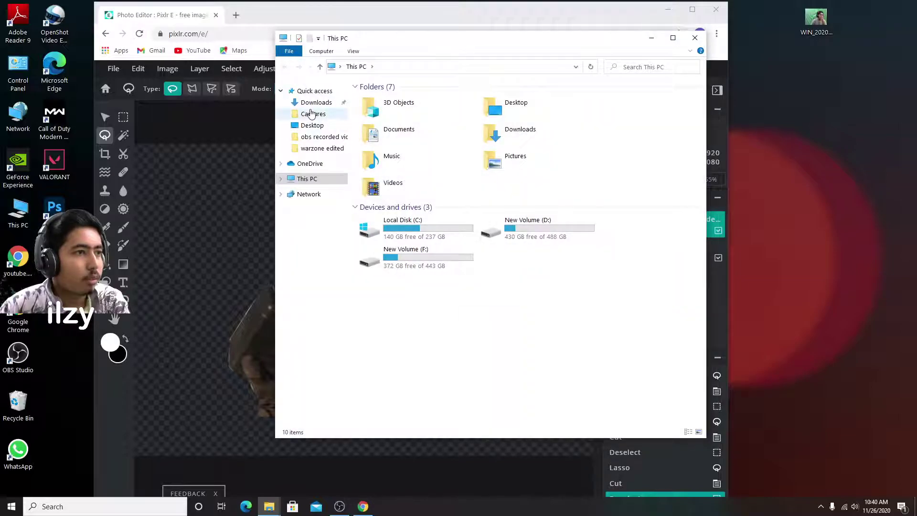
pyautogui.click(313, 116)
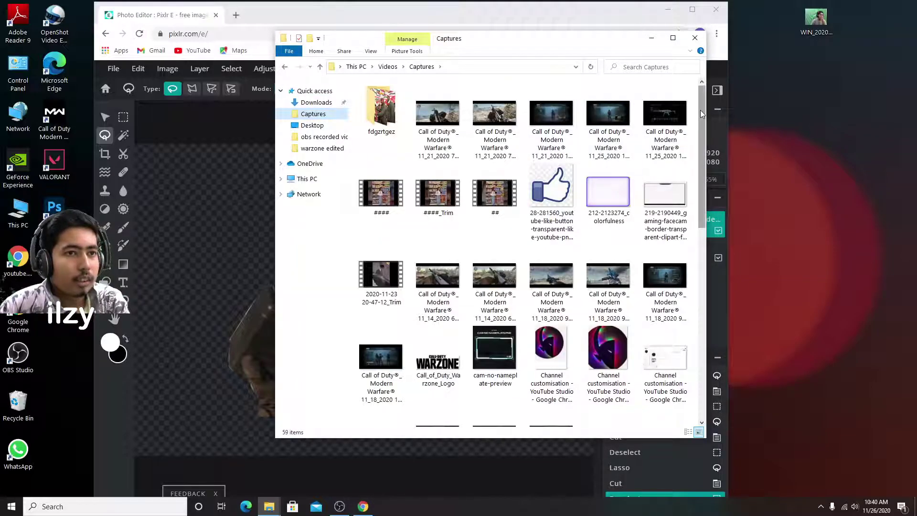
pyautogui.moveTo(701, 121); pyautogui.dragTo(701, 311)
pyautogui.doubleClick(548, 392)
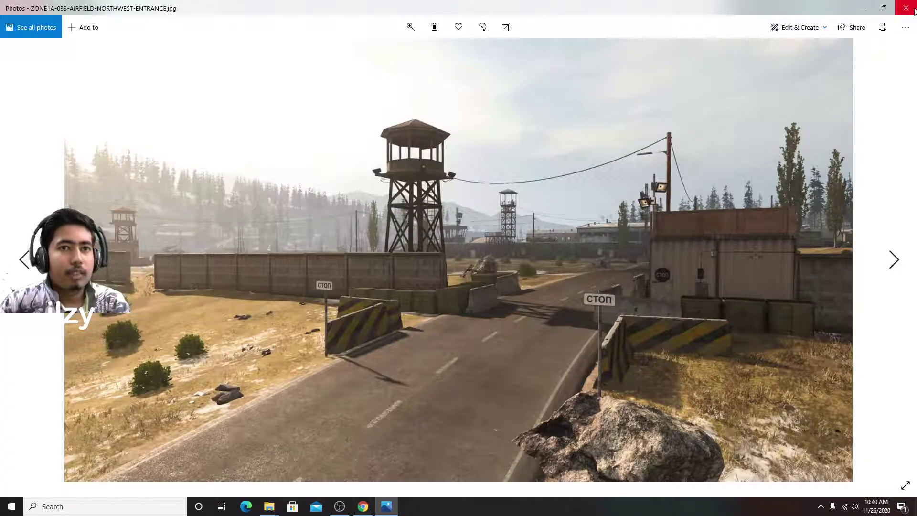
pyautogui.click(906, 8)
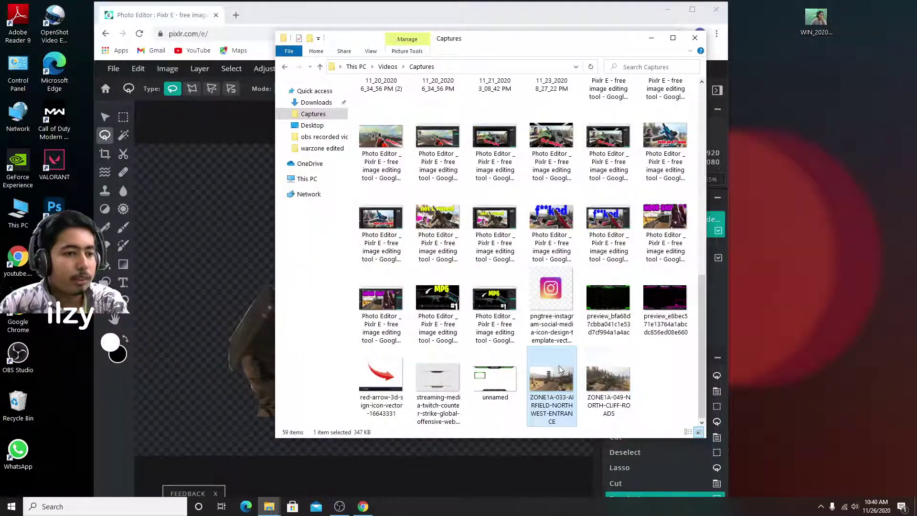
pyautogui.moveTo(515, 44); pyautogui.dragTo(658, 47)
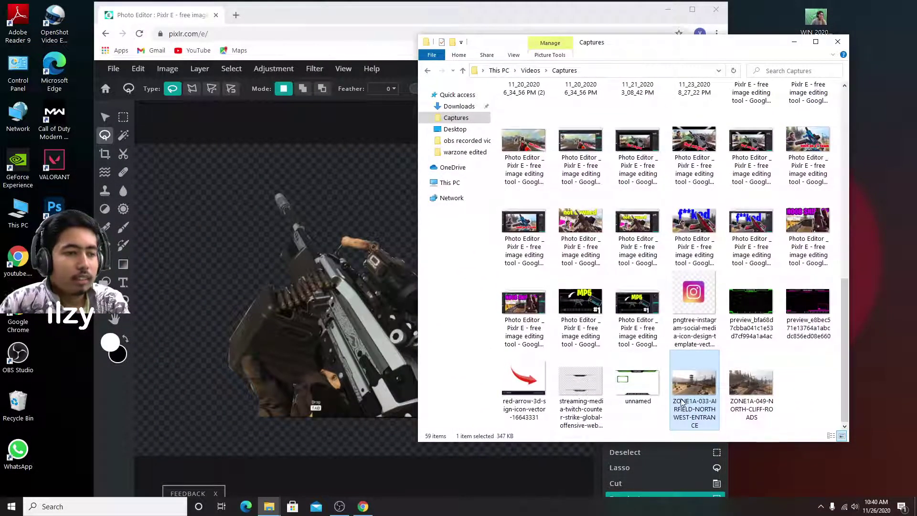
pyautogui.moveTo(682, 404); pyautogui.dragTo(339, 336)
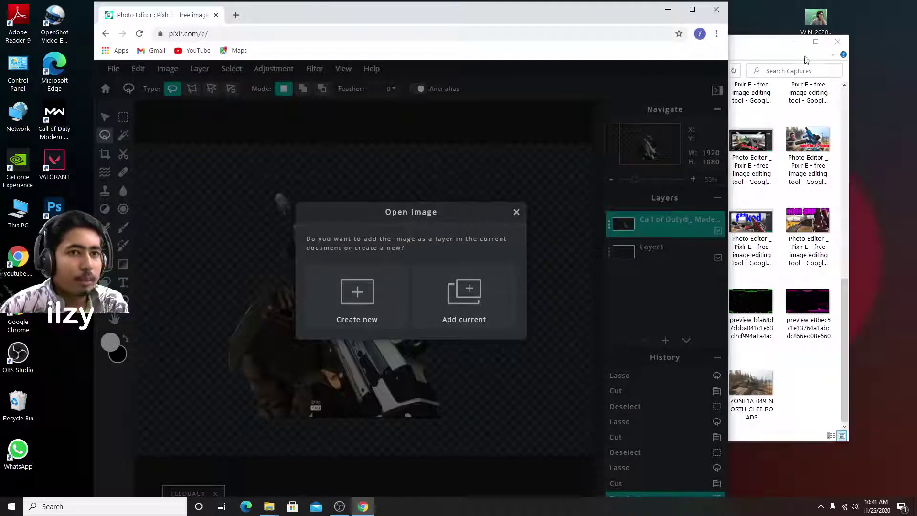
# - Maximize Chrome and add the airfield screenshot as a layer in the current document
pyautogui.click(837, 41)
pyautogui.doubleClick(546, 14)
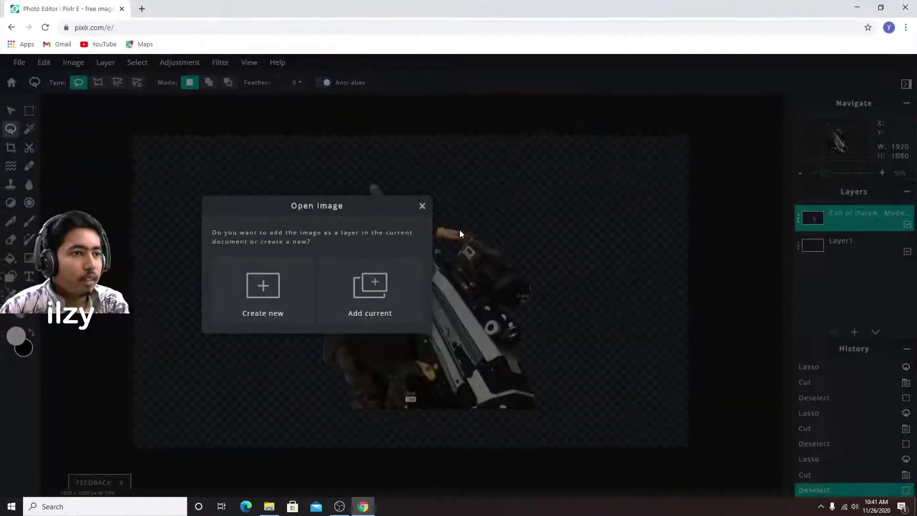
pyautogui.click(366, 285)
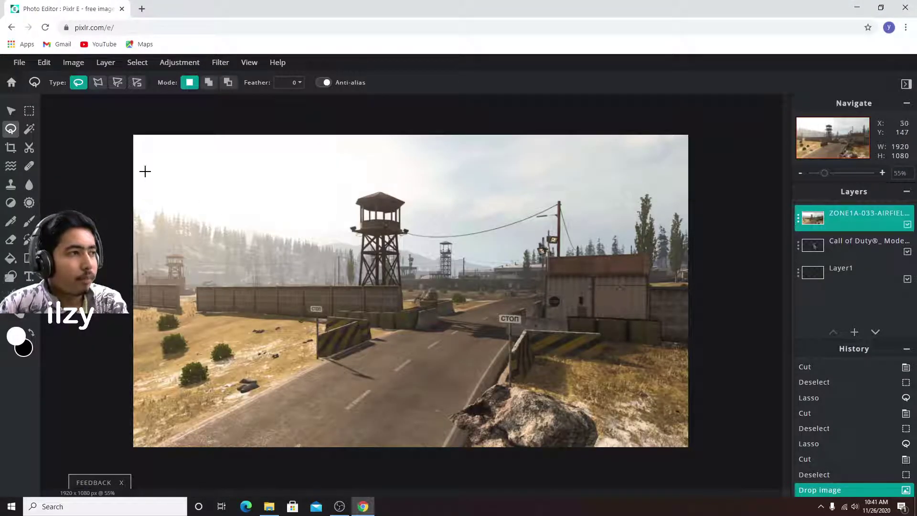
# - Position the airfield layer with the Arrange tool so it covers the canvas at 0, 0
pyautogui.click(10, 111)
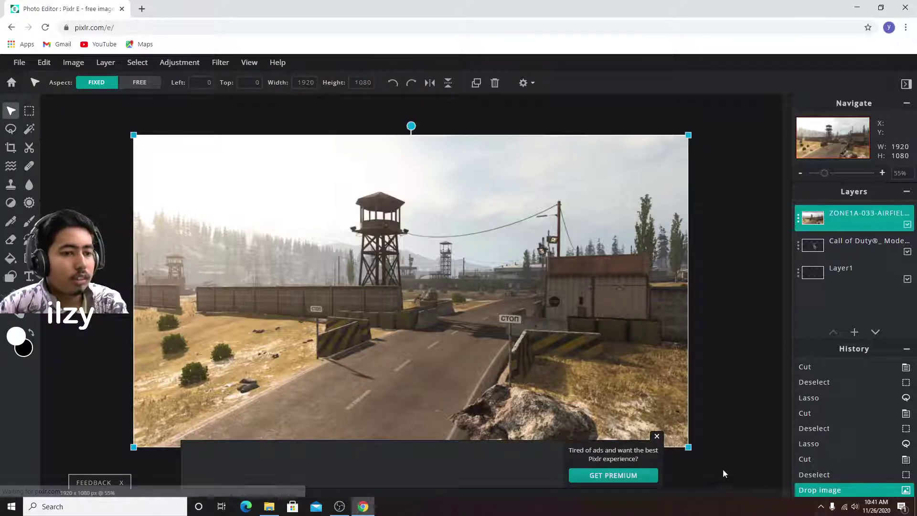
pyautogui.click(657, 436)
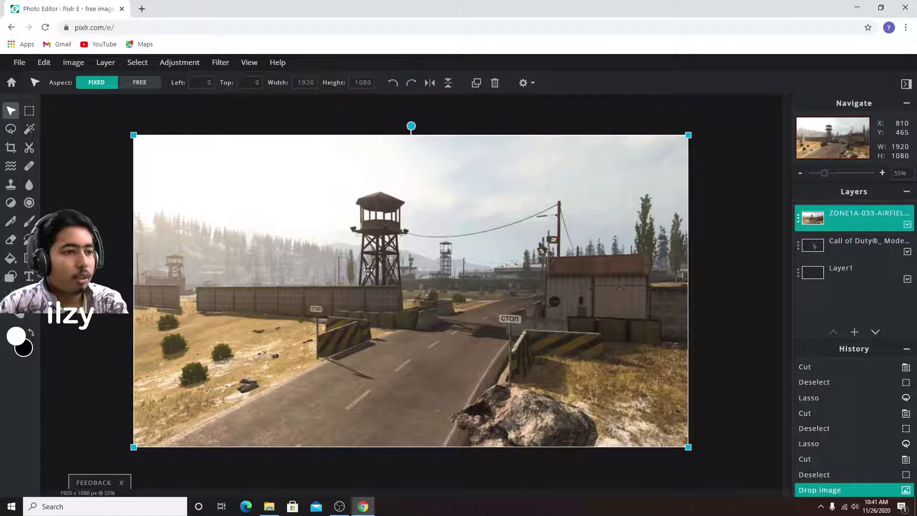
pyautogui.moveTo(366, 296); pyautogui.dragTo(668, 512)
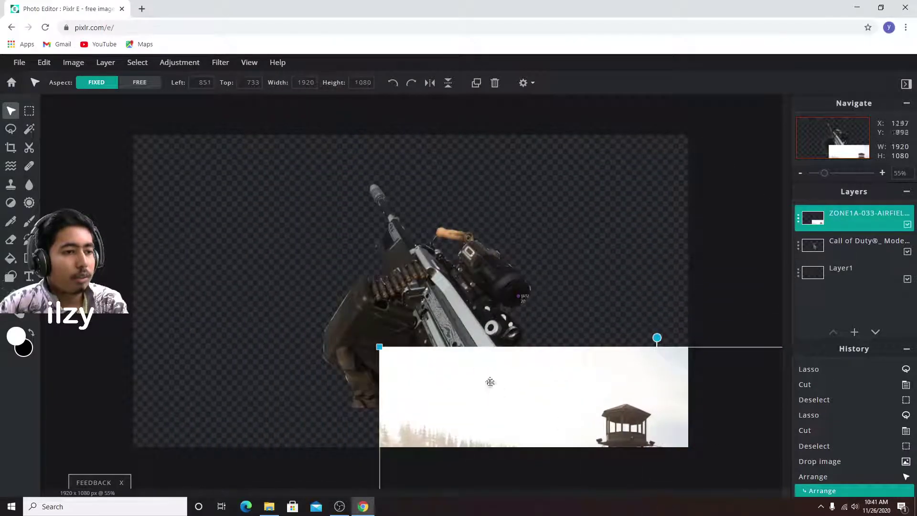
pyautogui.moveTo(550, 414)
pyautogui.mouseDown()
pyautogui.moveTo(482, 368)
pyautogui.moveTo(314, 208)
pyautogui.mouseUp()
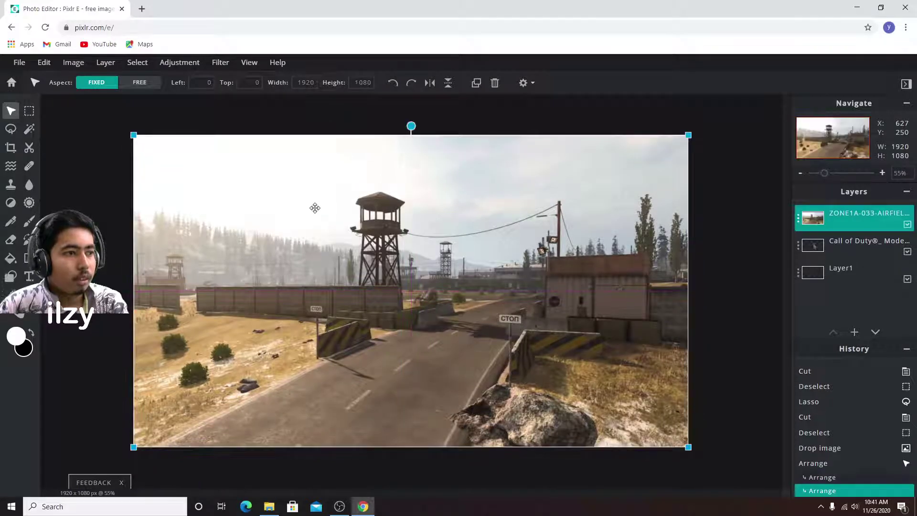
pyautogui.click(754, 206)
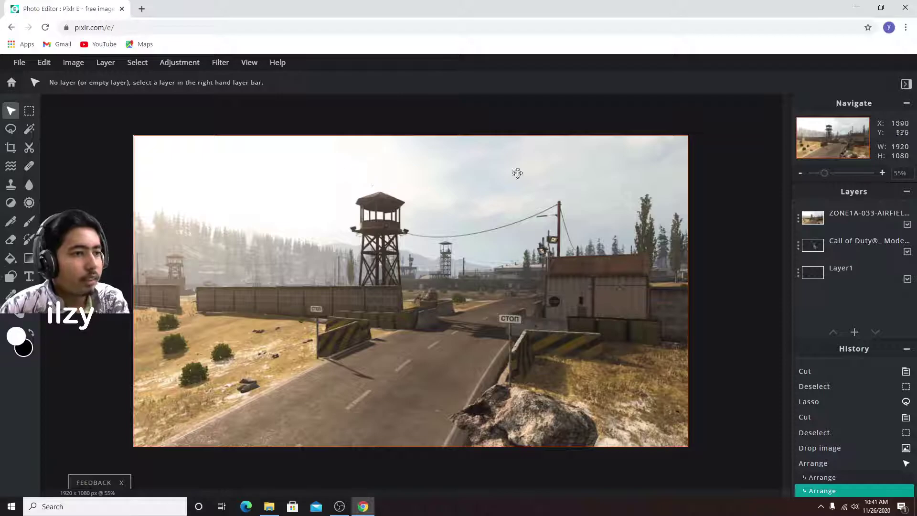
pyautogui.click(415, 285)
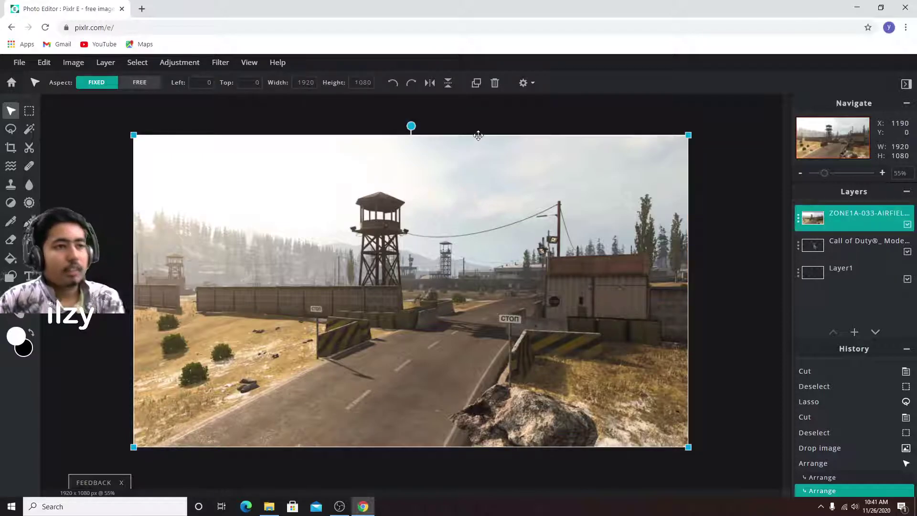
pyautogui.click(179, 64)
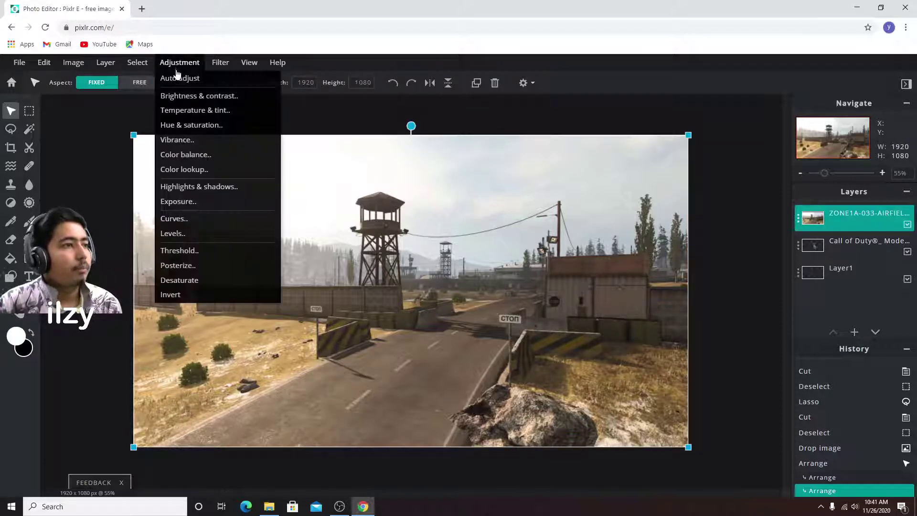
# - Apply Hue & saturation to the airfield layer with saturation 100 and lightness -1
pyautogui.click(178, 126)
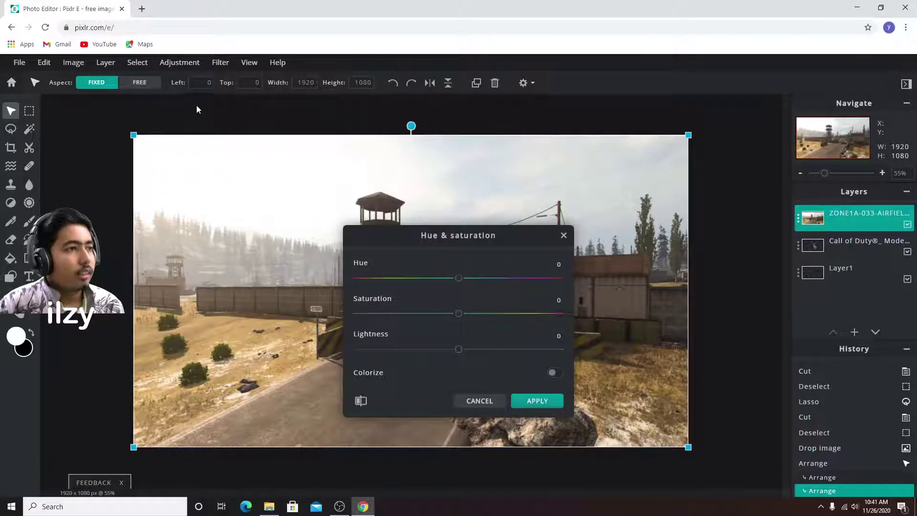
pyautogui.press('Escape')
pyautogui.click(181, 63)
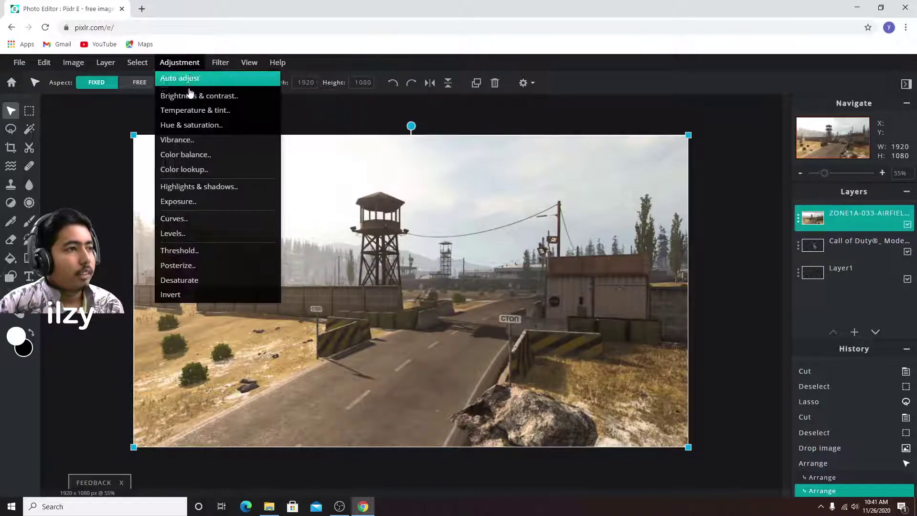
pyautogui.click(190, 125)
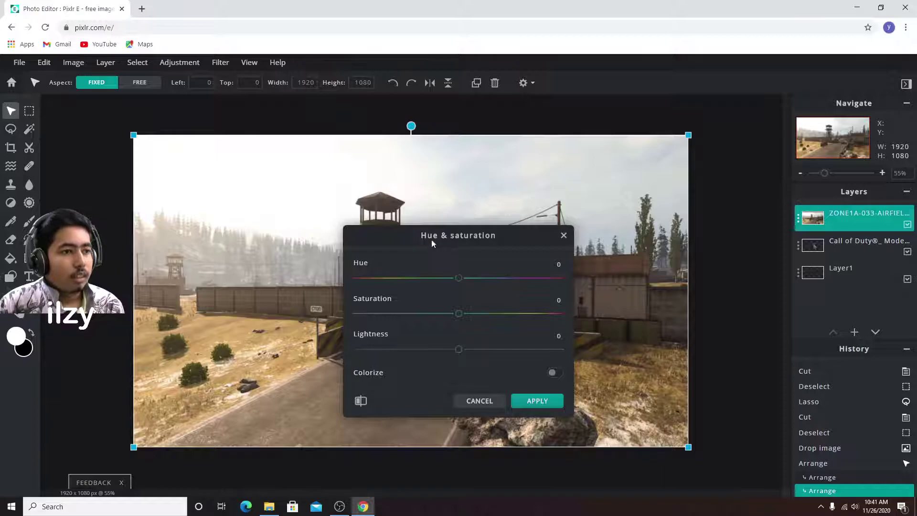
pyautogui.moveTo(431, 244); pyautogui.dragTo(771, 240)
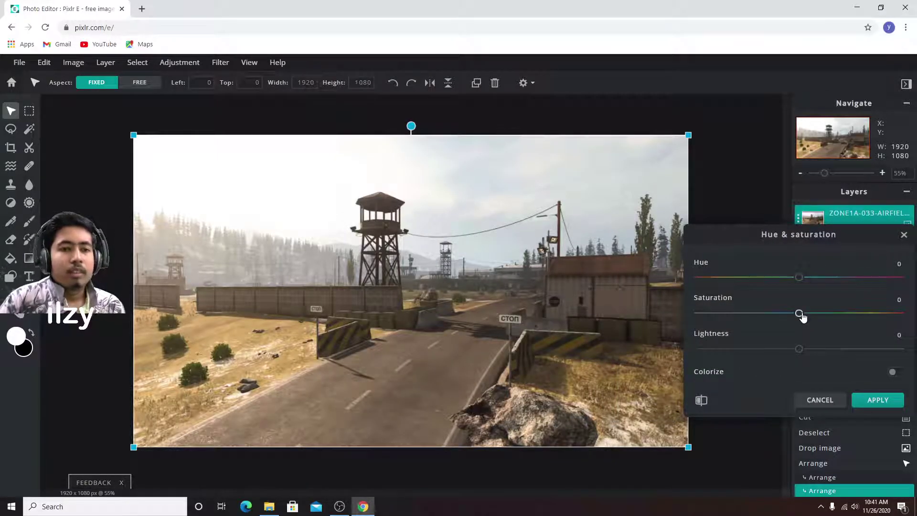
pyautogui.moveTo(799, 313); pyautogui.dragTo(901, 313)
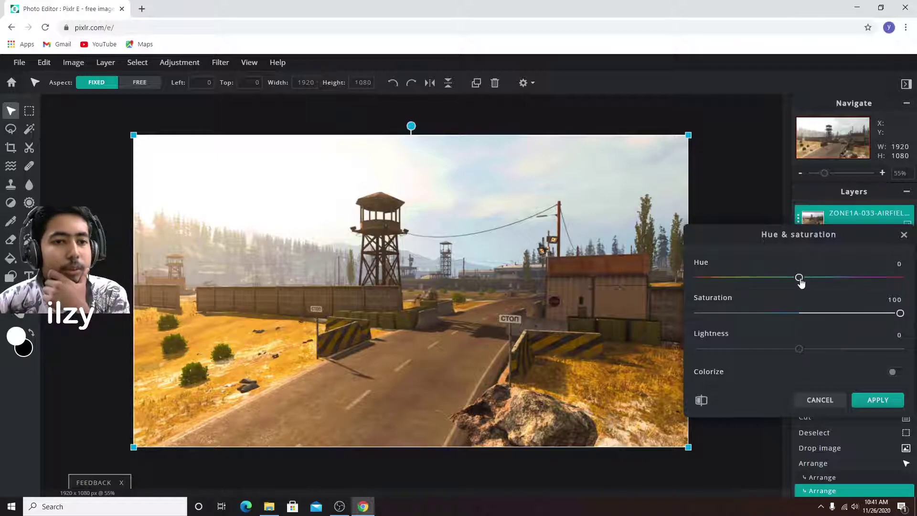
pyautogui.moveTo(801, 282)
pyautogui.mouseDown()
pyautogui.moveTo(692, 282)
pyautogui.moveTo(874, 287)
pyautogui.moveTo(802, 286)
pyautogui.mouseUp()
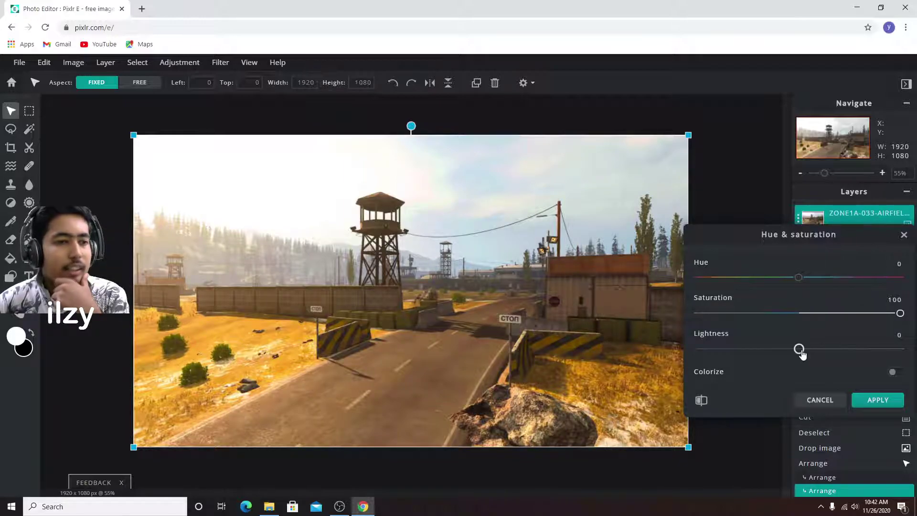
pyautogui.moveTo(799, 349)
pyautogui.mouseDown()
pyautogui.moveTo(864, 351)
pyautogui.moveTo(774, 372)
pyautogui.moveTo(798, 357)
pyautogui.mouseUp()
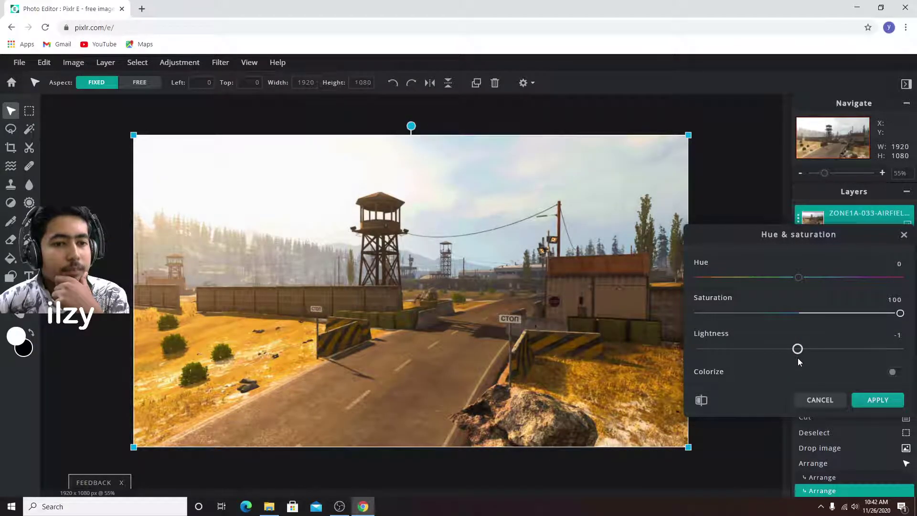
pyautogui.click(701, 403)
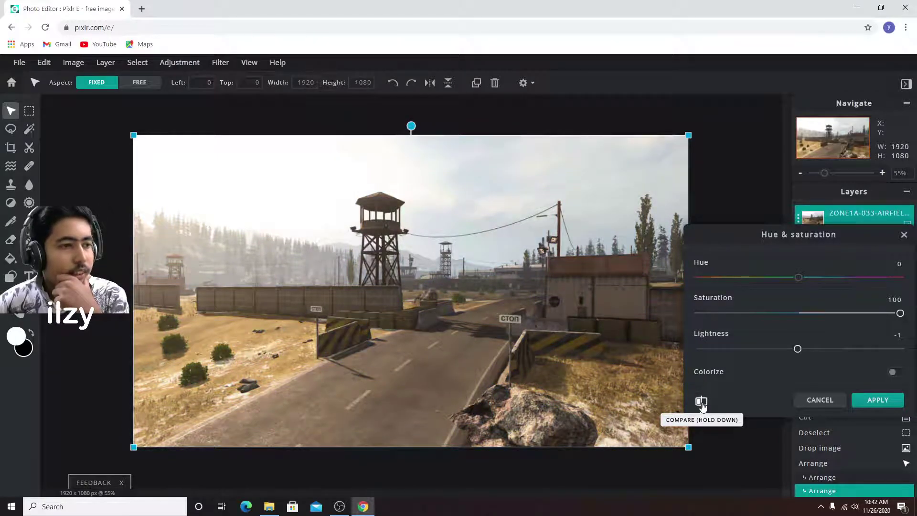
pyautogui.click(701, 404)
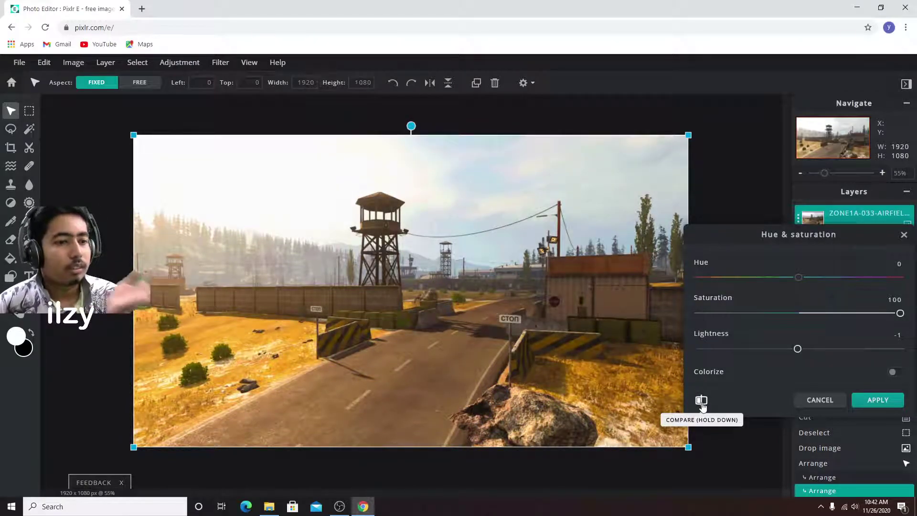
pyautogui.click(867, 402)
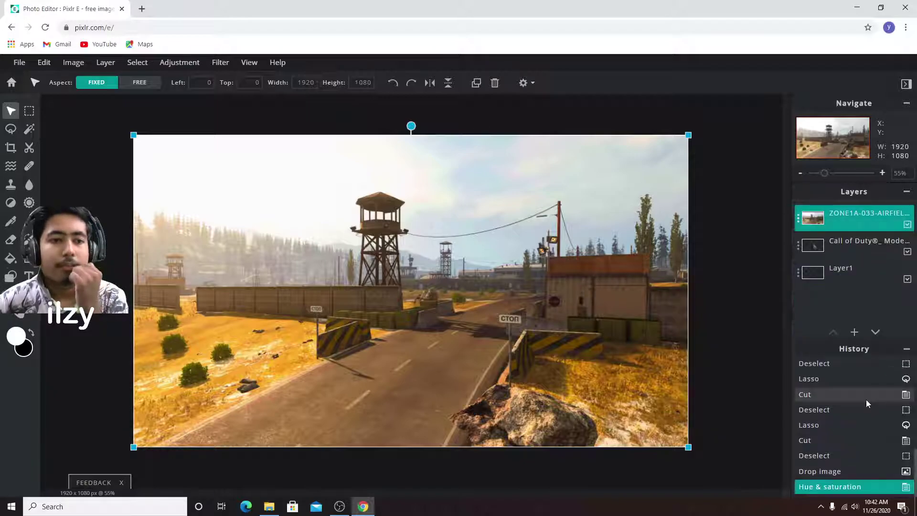
pyautogui.click(196, 64)
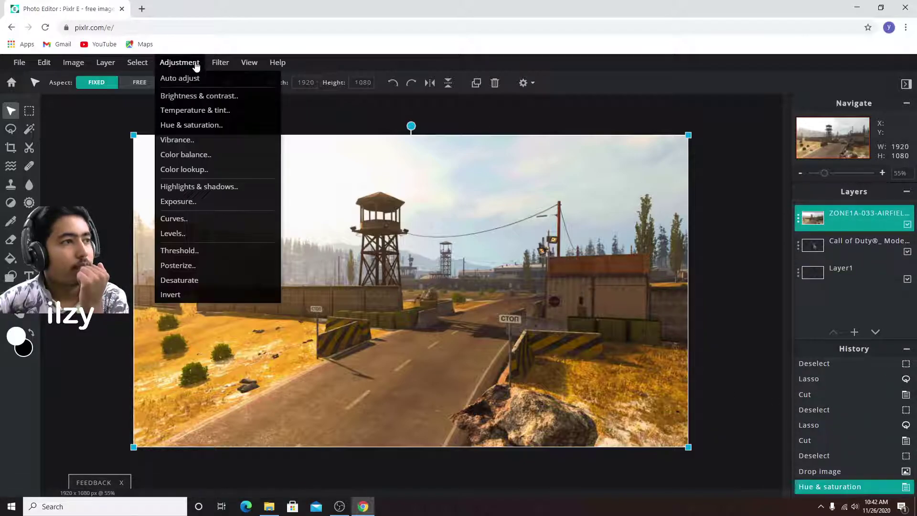
# - Apply a second Hue & saturation pass with saturation 6 to the airfield layer
pyautogui.click(193, 124)
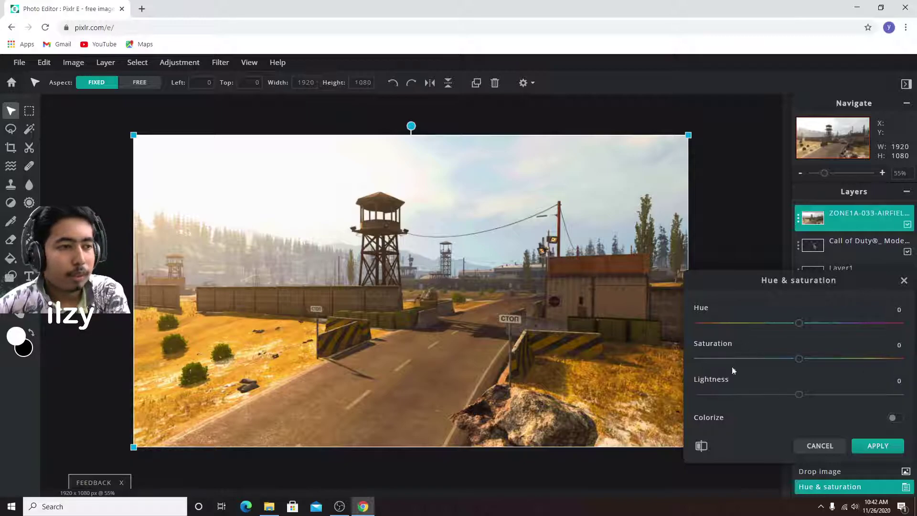
pyautogui.click(798, 359)
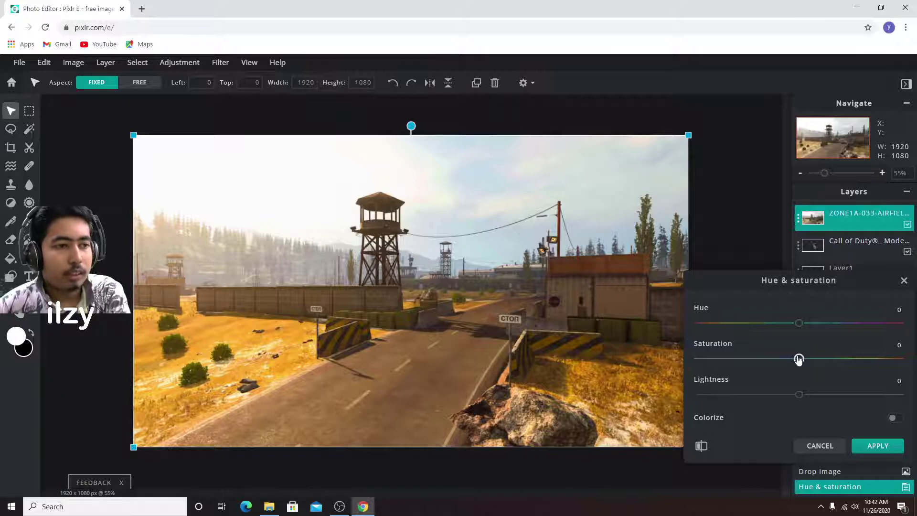
pyautogui.moveTo(799, 359); pyautogui.dragTo(902, 363)
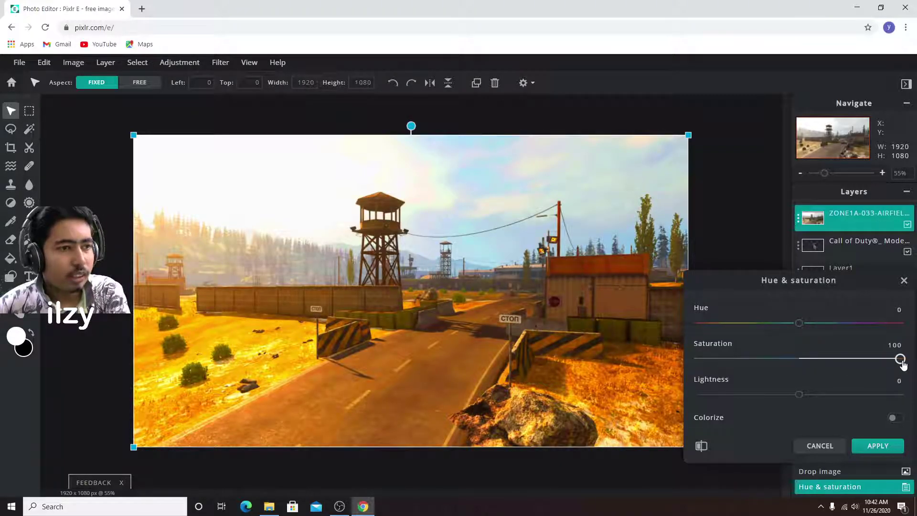
pyautogui.moveTo(901, 362); pyautogui.dragTo(815, 368)
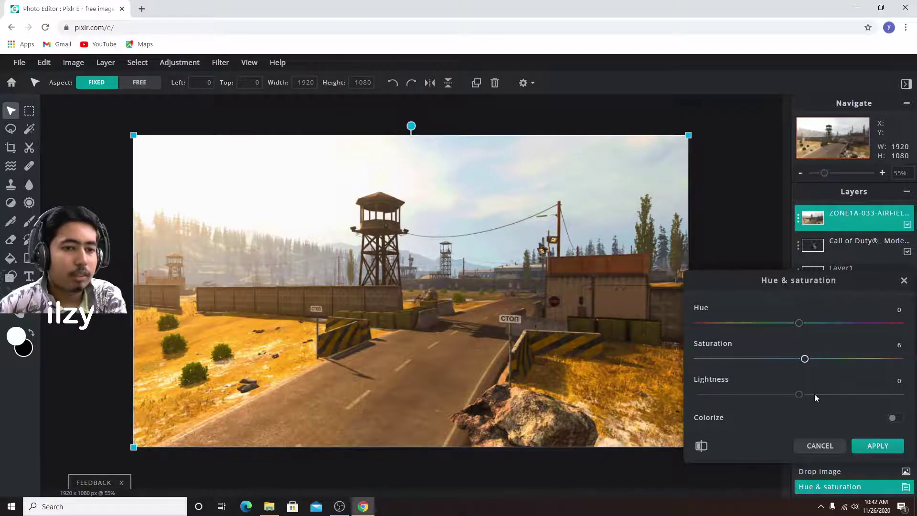
pyautogui.click(862, 448)
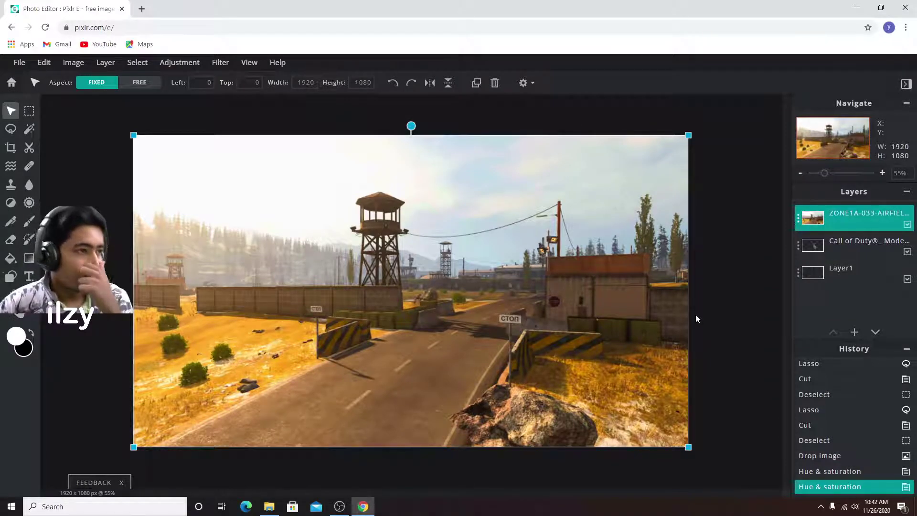
# - Show the Filter > Details submenu for the map layer
pyautogui.click(229, 64)
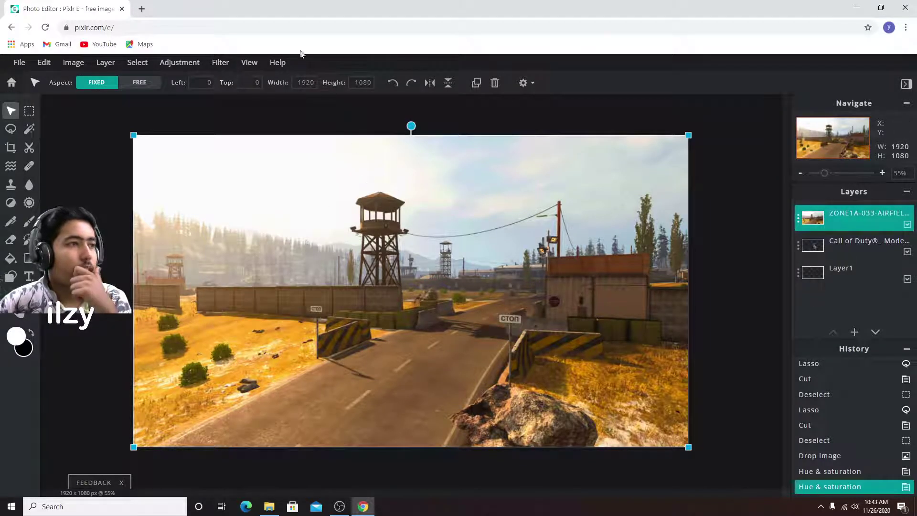
pyautogui.click(217, 66)
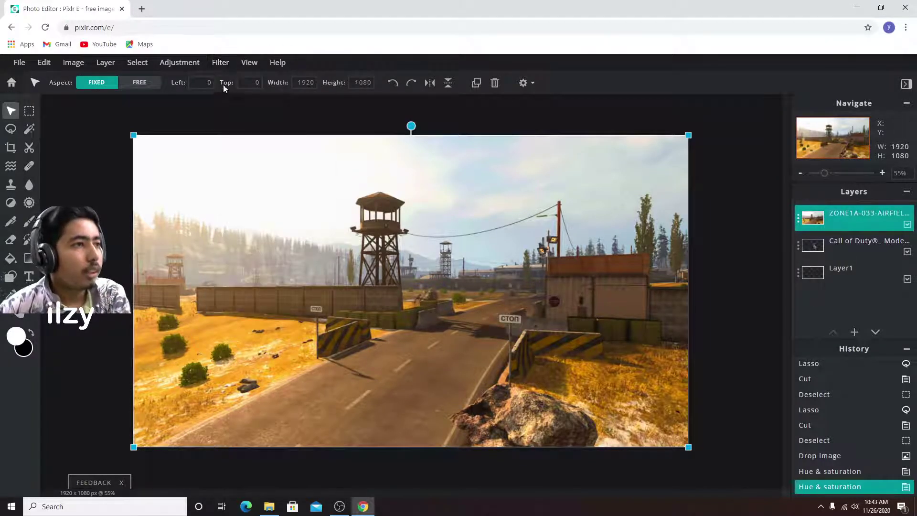
pyautogui.click(219, 65)
pyautogui.moveTo(227, 96)
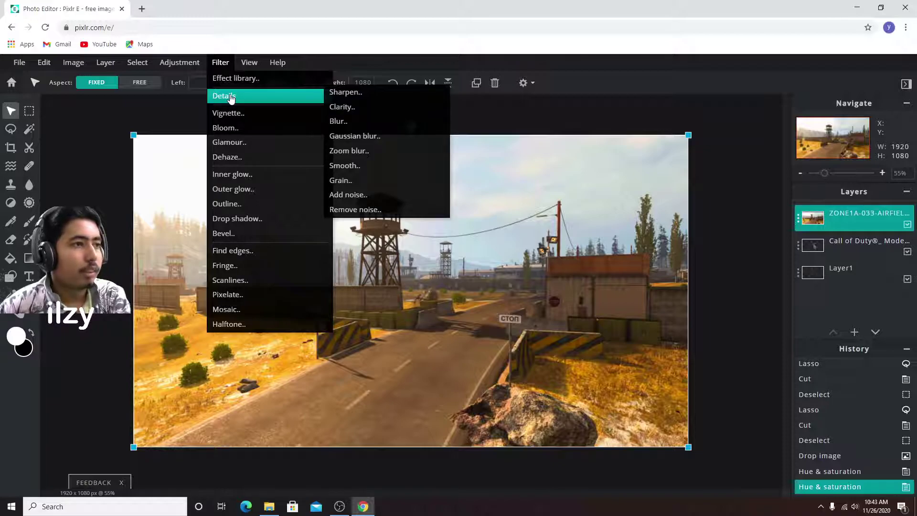
# - Apply a Gaussian blur with Amount 100 to the airfield map layer
pyautogui.click(368, 137)
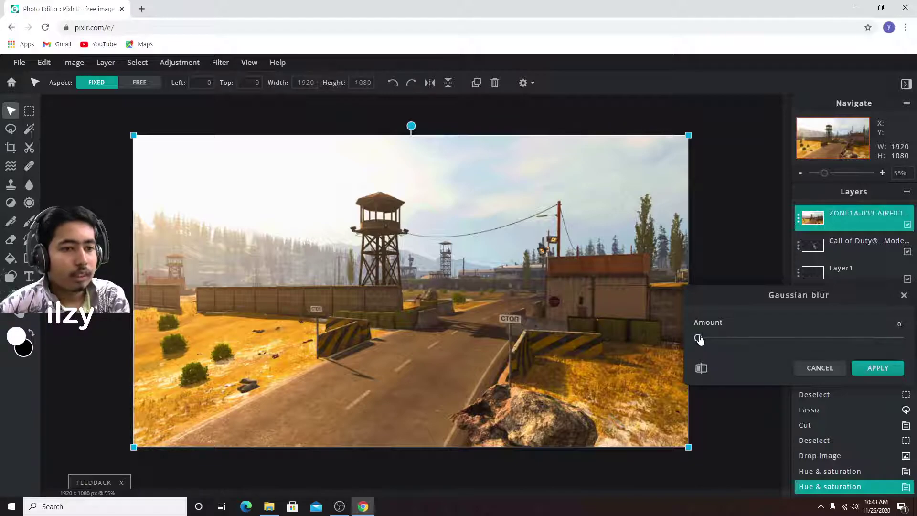
pyautogui.moveTo(698, 339); pyautogui.dragTo(898, 339)
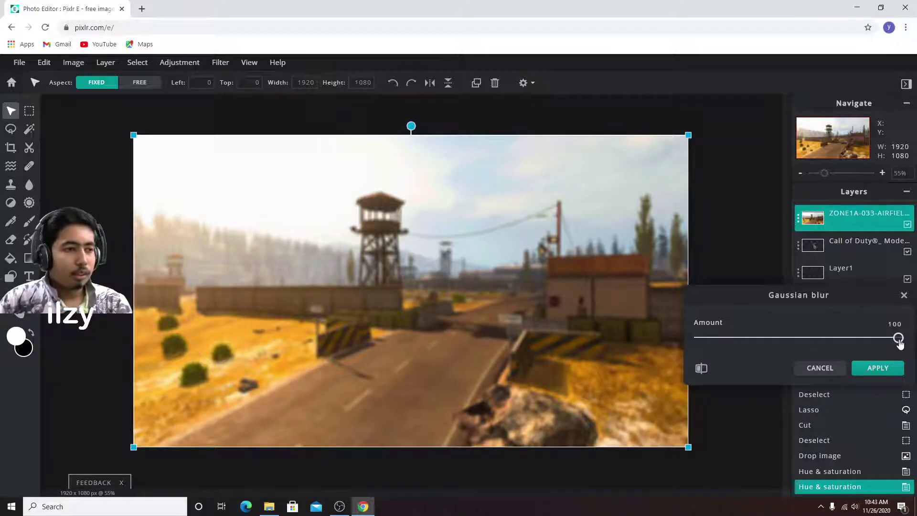
pyautogui.moveTo(898, 338); pyautogui.dragTo(840, 338)
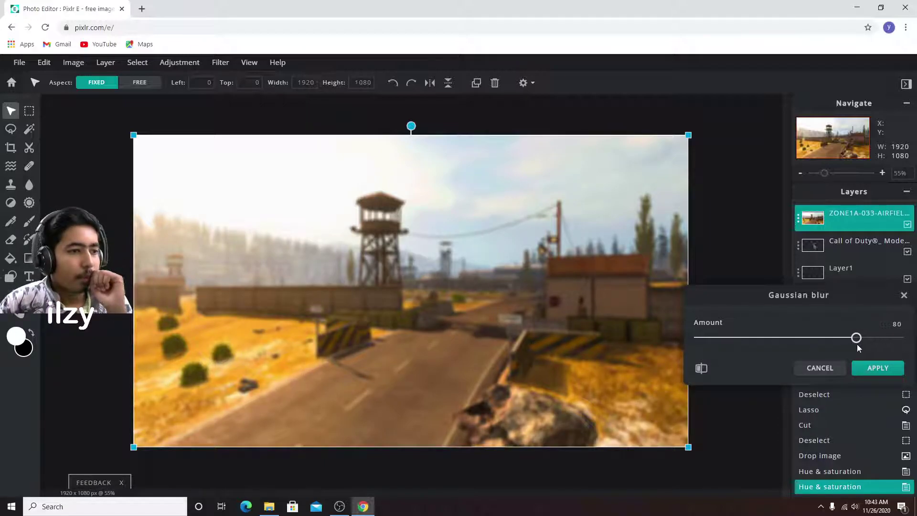
pyautogui.moveTo(769, 349)
pyautogui.mouseDown()
pyautogui.moveTo(731, 349)
pyautogui.moveTo(869, 344)
pyautogui.mouseUp()
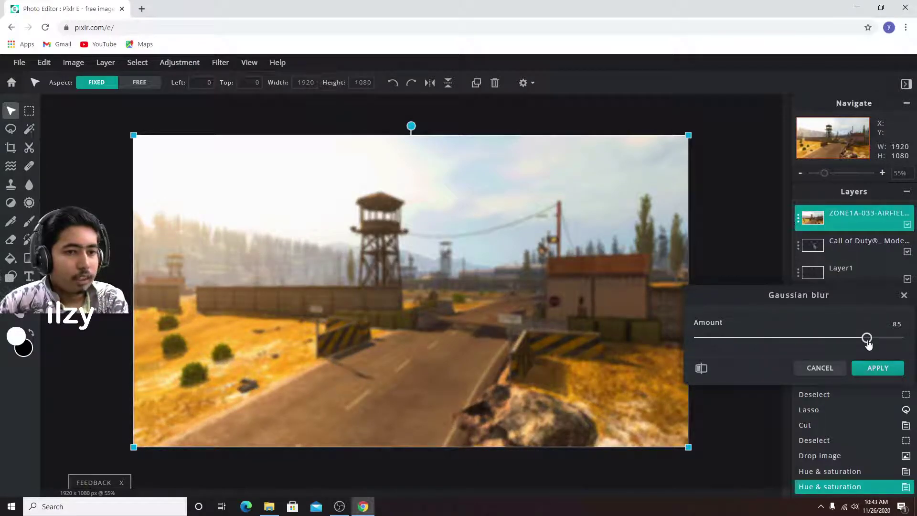
pyautogui.moveTo(868, 343); pyautogui.dragTo(910, 341)
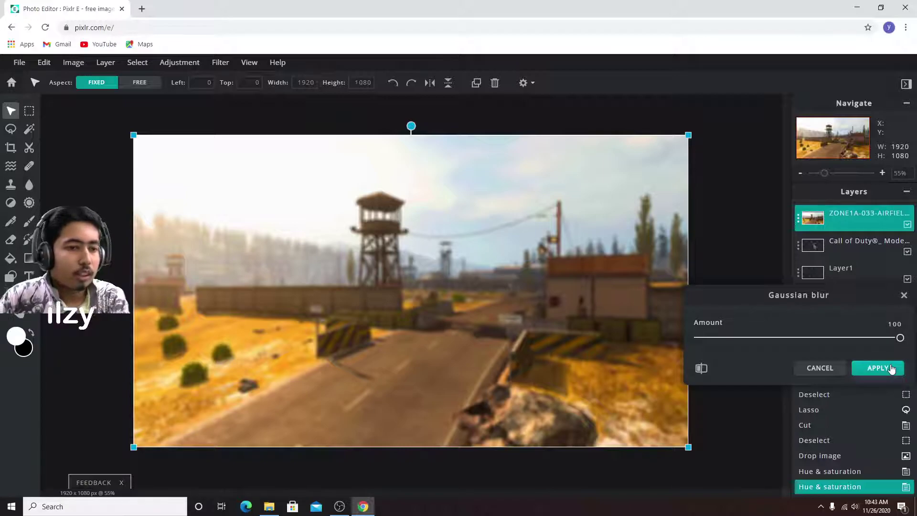
pyautogui.click(891, 368)
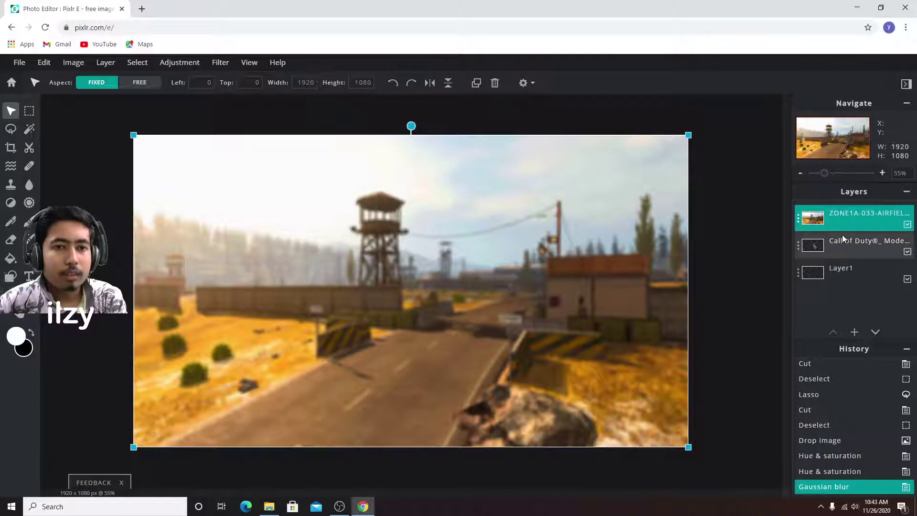
pyautogui.click(842, 250)
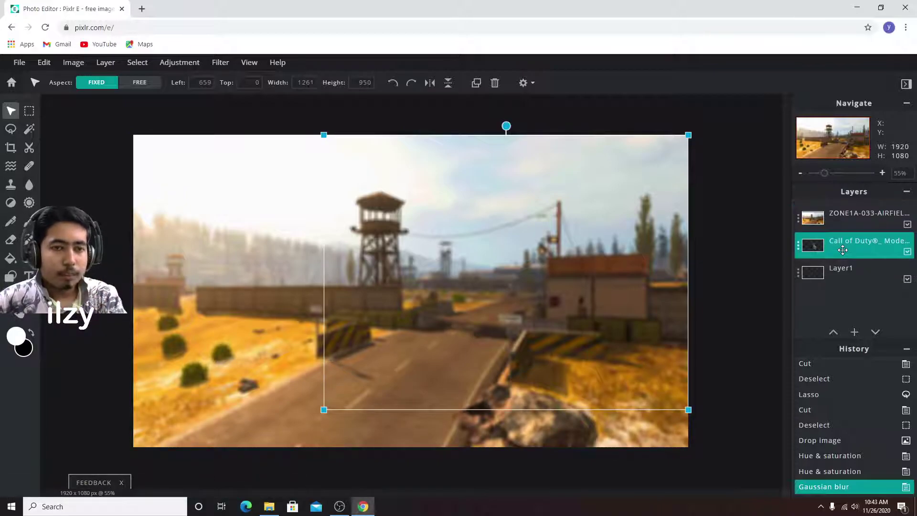
# - Move the gun layer above the map and enlarge it from its corner
pyautogui.moveTo(842, 250); pyautogui.dragTo(841, 222)
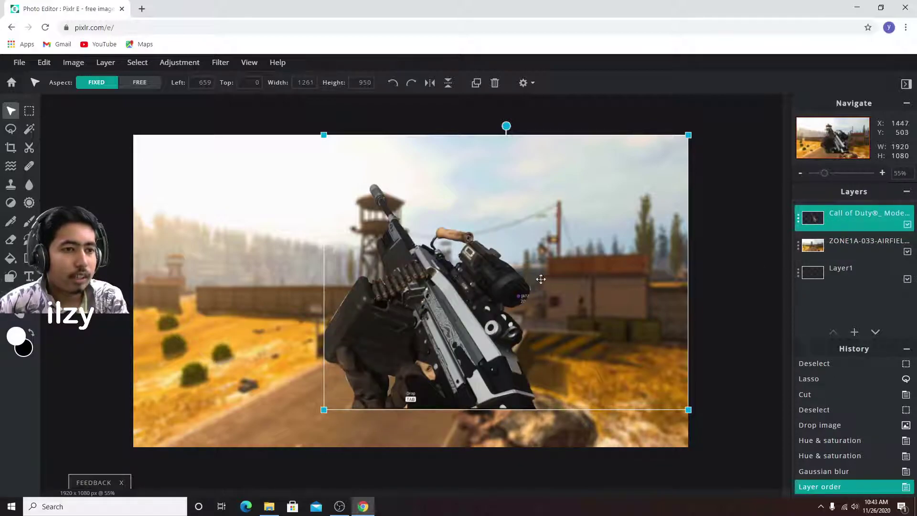
pyautogui.moveTo(505, 263); pyautogui.dragTo(634, 315)
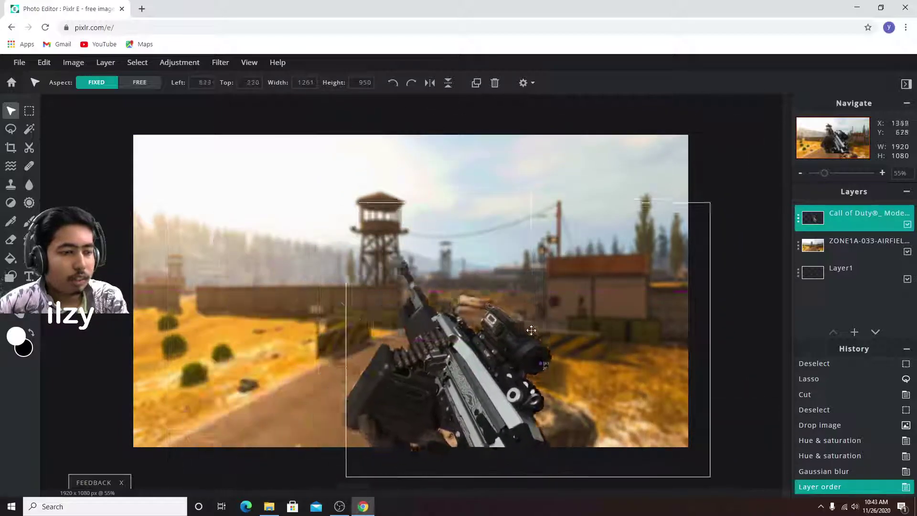
pyautogui.moveTo(634, 314); pyautogui.dragTo(649, 304)
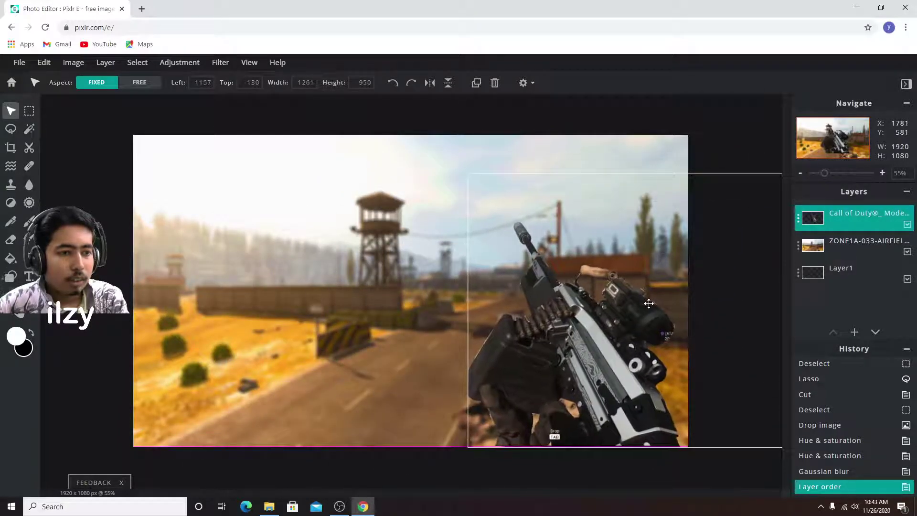
pyautogui.moveTo(467, 173)
pyautogui.mouseDown()
pyautogui.moveTo(353, 125)
pyautogui.moveTo(318, 72)
pyautogui.mouseUp()
pyautogui.moveTo(529, 232); pyautogui.dragTo(528, 326)
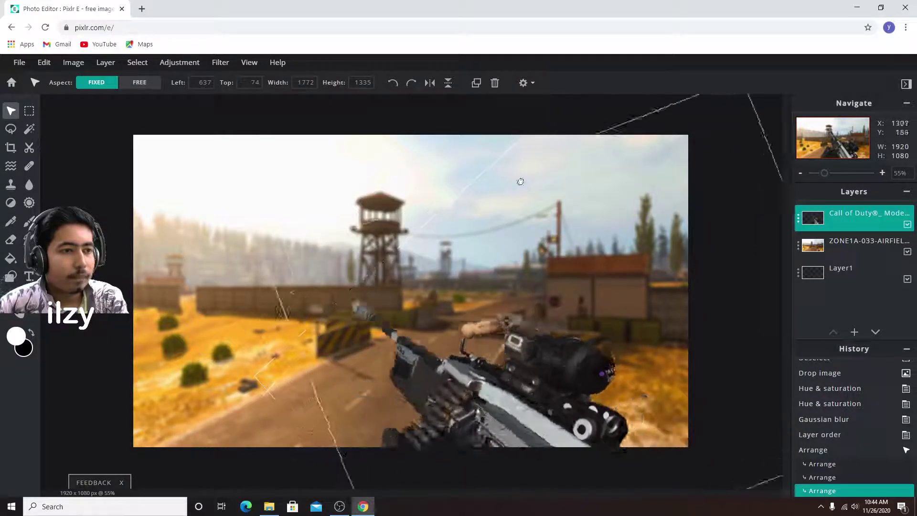
# - Reposition the enlarged gun (1779 × 1331) over the right half of the scene
pyautogui.click(575, 169)
pyautogui.moveTo(501, 316); pyautogui.dragTo(535, 227)
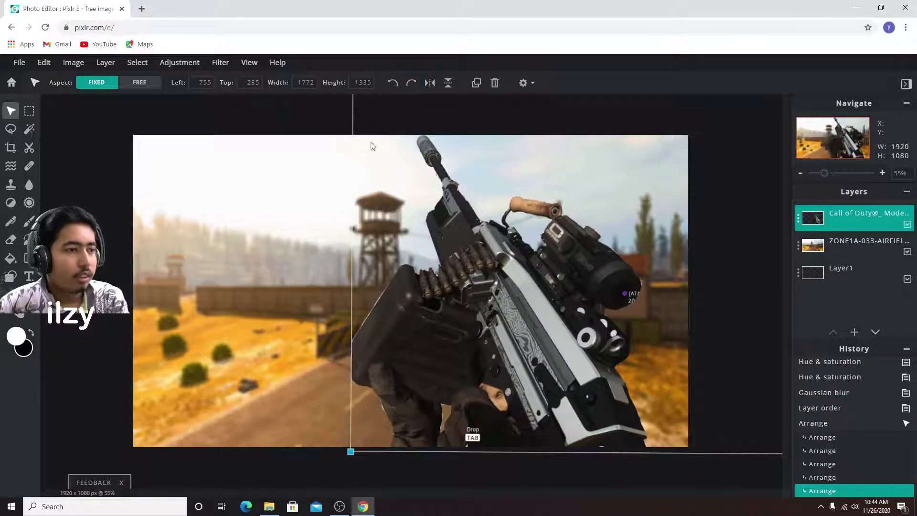
pyautogui.click(333, 120)
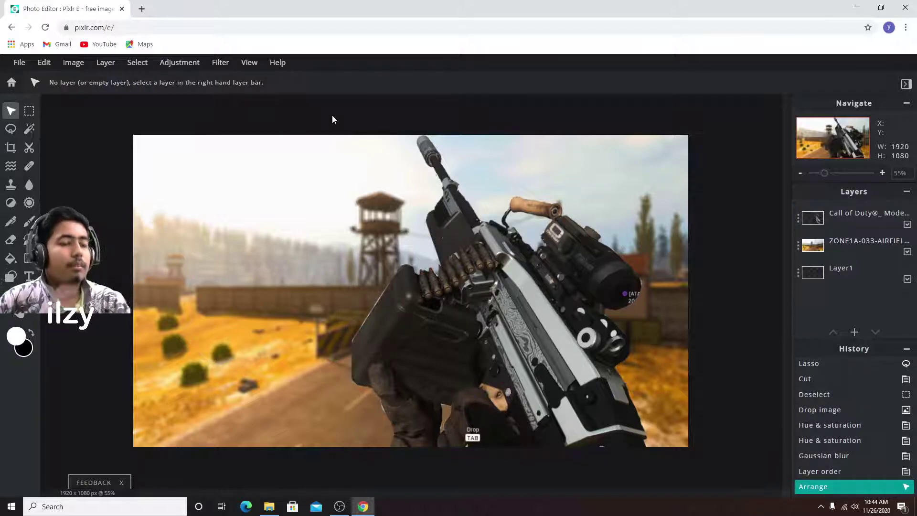
pyautogui.moveTo(545, 278)
pyautogui.mouseDown()
pyautogui.moveTo(474, 283)
pyautogui.moveTo(593, 282)
pyautogui.mouseUp()
pyautogui.click(266, 123)
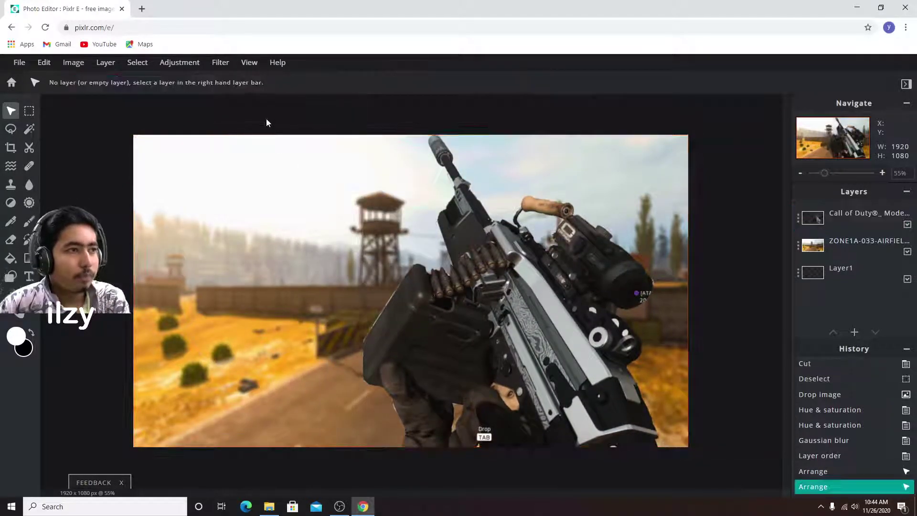
pyautogui.click(497, 300)
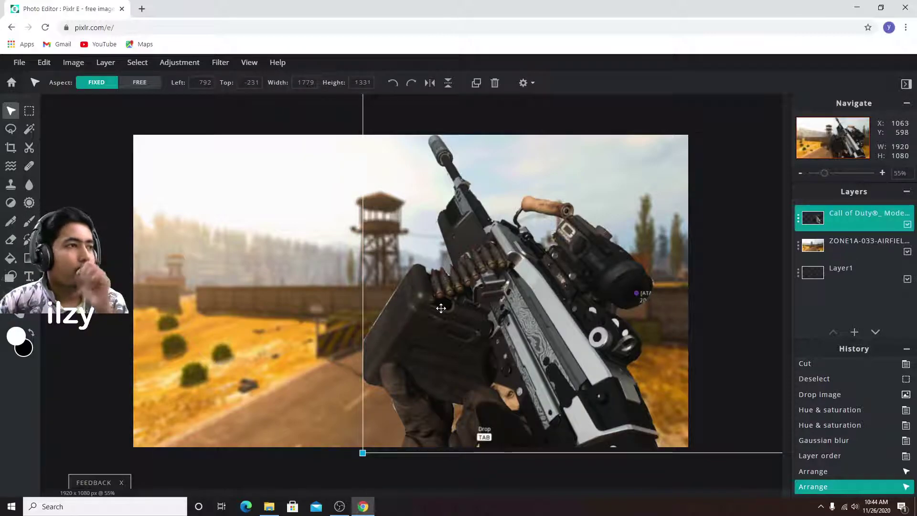
pyautogui.click(193, 66)
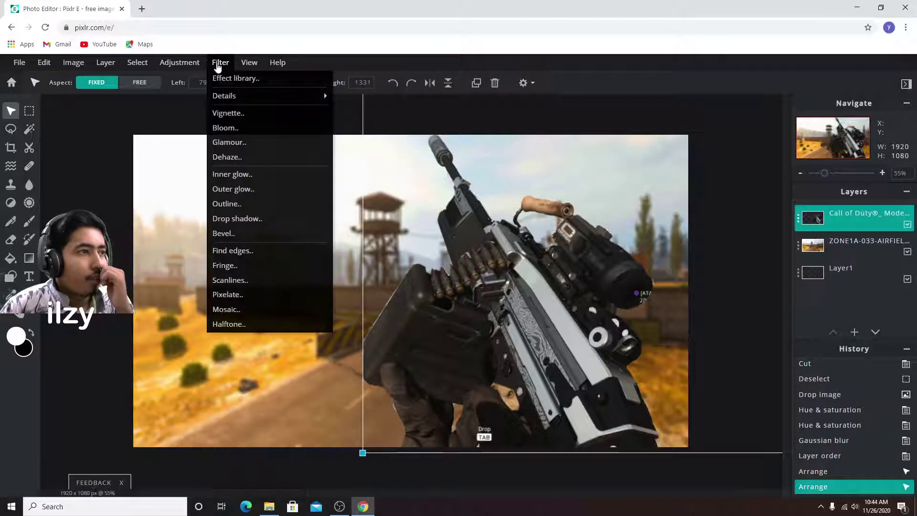
pyautogui.moveTo(225, 96)
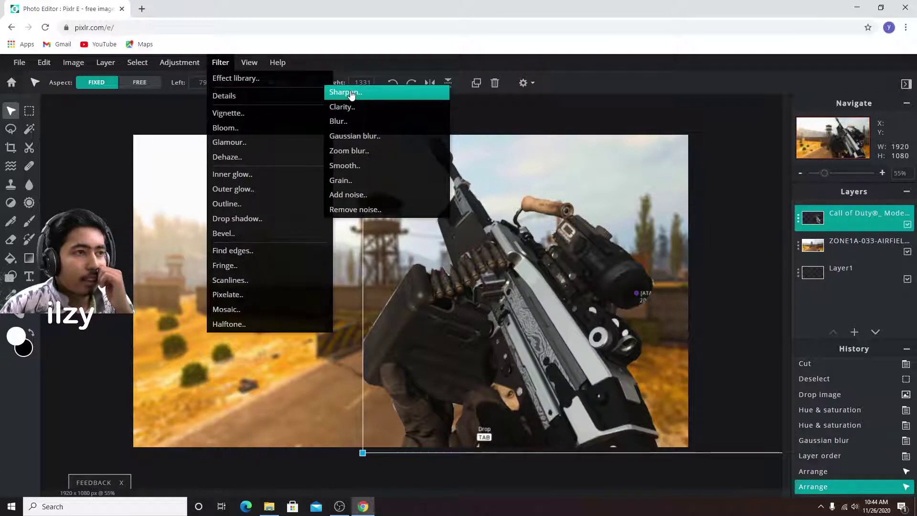
# - Apply a Sharpen filter at amount 100 to the gun cutout layer
pyautogui.click(351, 93)
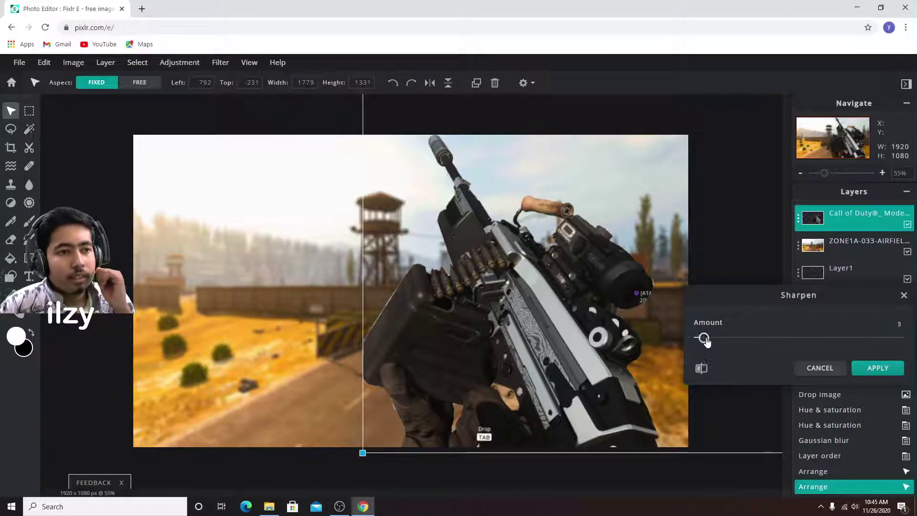
pyautogui.moveTo(706, 340); pyautogui.dragTo(888, 345)
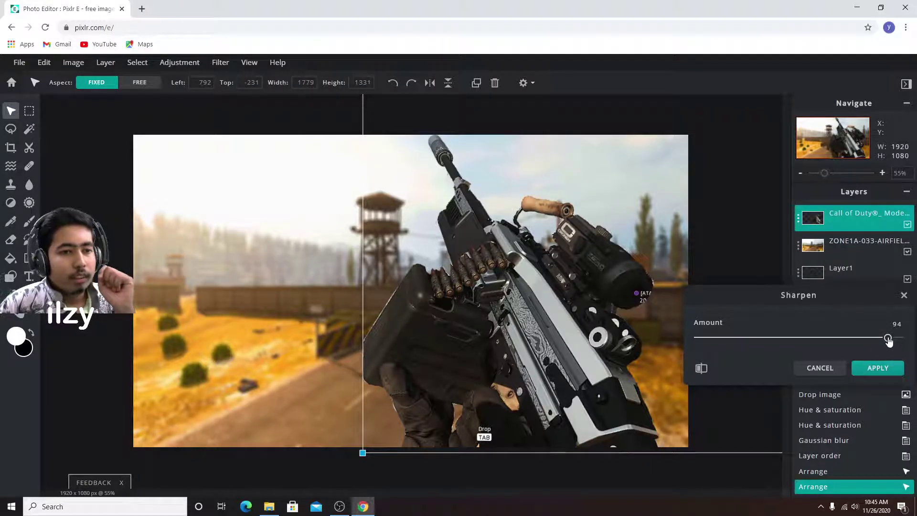
pyautogui.moveTo(888, 340); pyautogui.dragTo(684, 342)
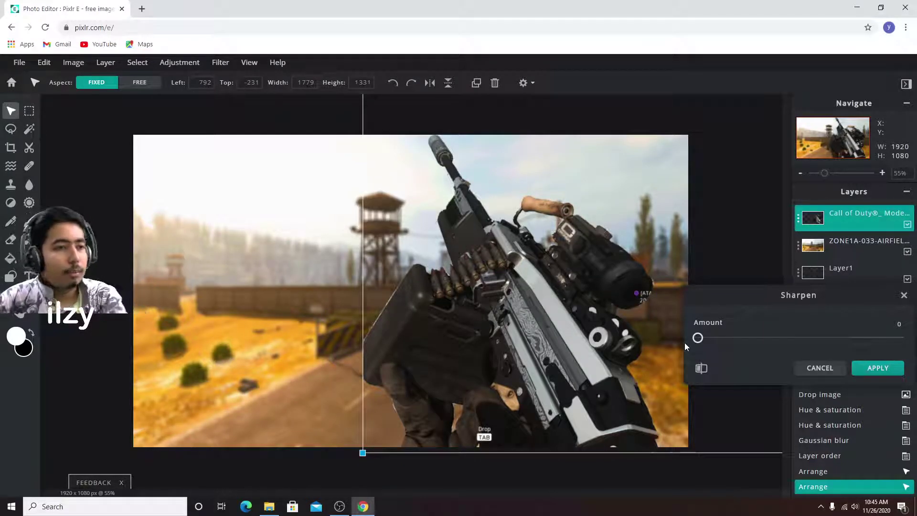
pyautogui.moveTo(684, 342); pyautogui.dragTo(877, 343)
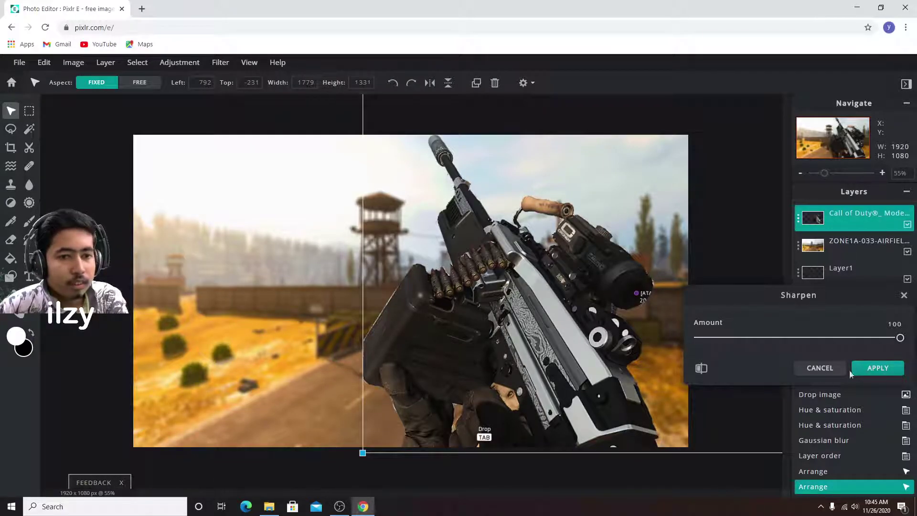
pyautogui.click(865, 369)
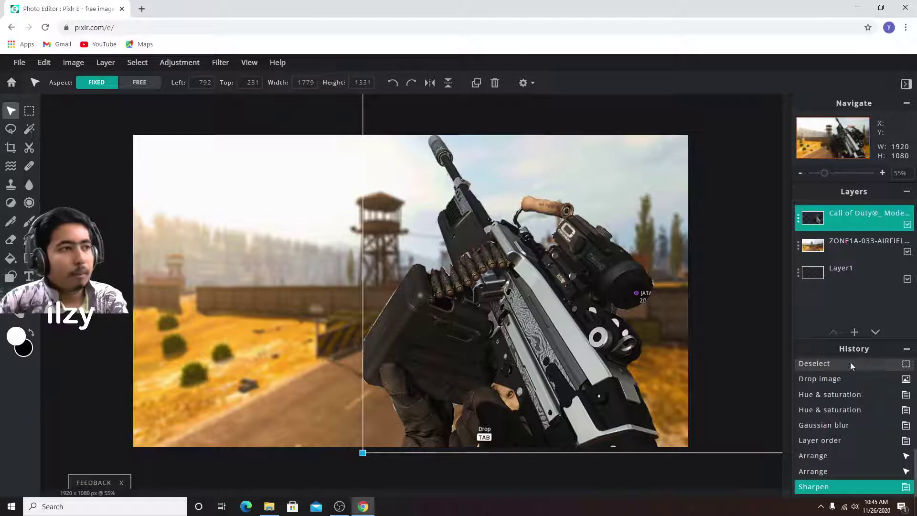
# - Reopen Sharpen on the gun cutout, settle the Amount at 18, and apply it
pyautogui.click(221, 63)
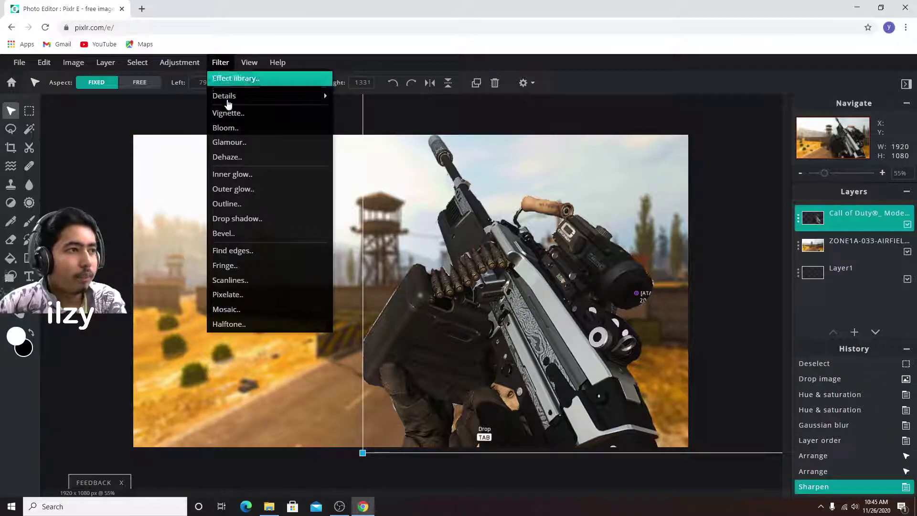
pyautogui.click(220, 63)
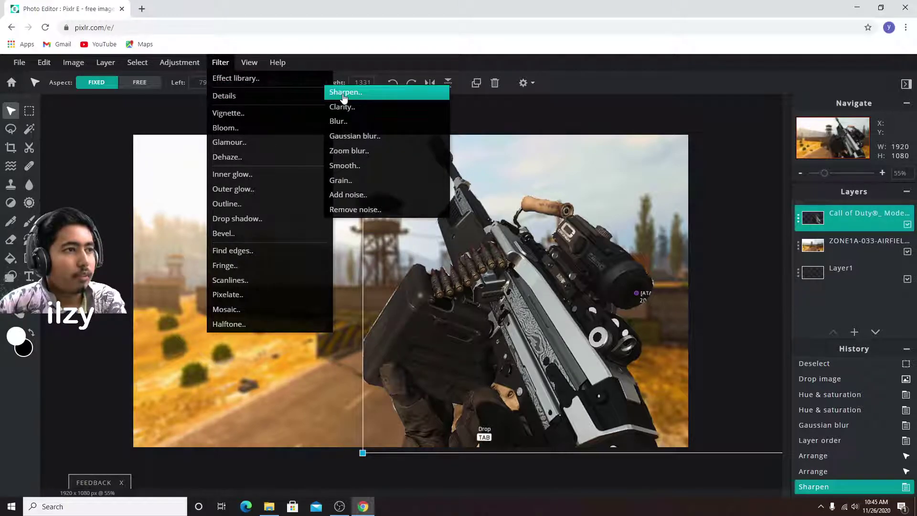
pyautogui.click(343, 96)
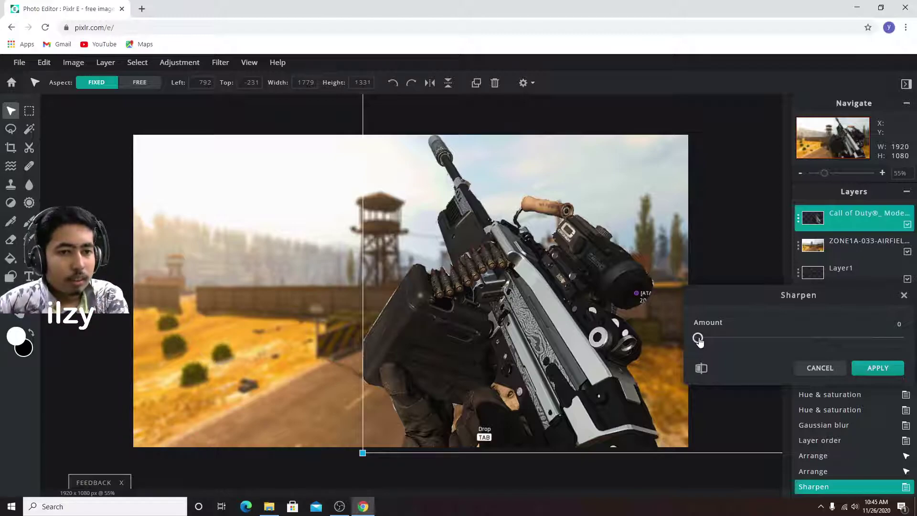
pyautogui.moveTo(698, 340)
pyautogui.mouseDown()
pyautogui.moveTo(782, 347)
pyautogui.moveTo(749, 345)
pyautogui.mouseUp()
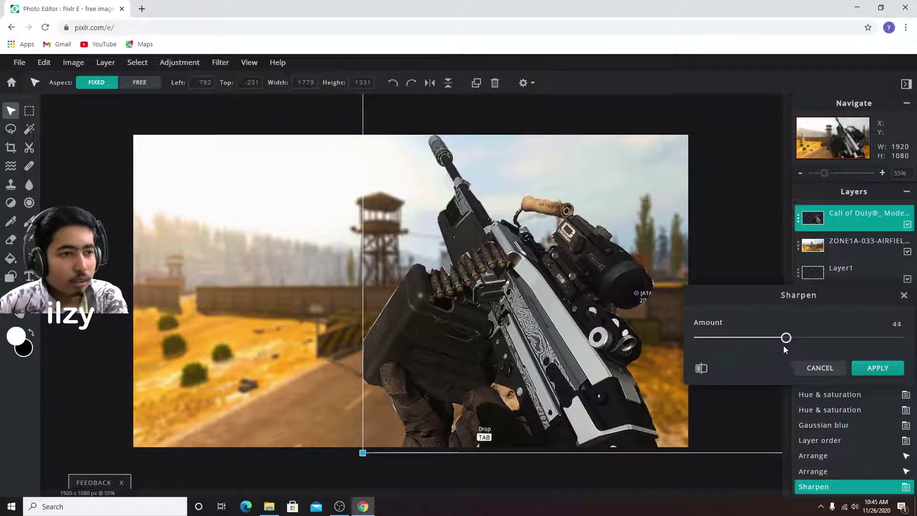
pyautogui.moveTo(852, 345); pyautogui.dragTo(901, 339)
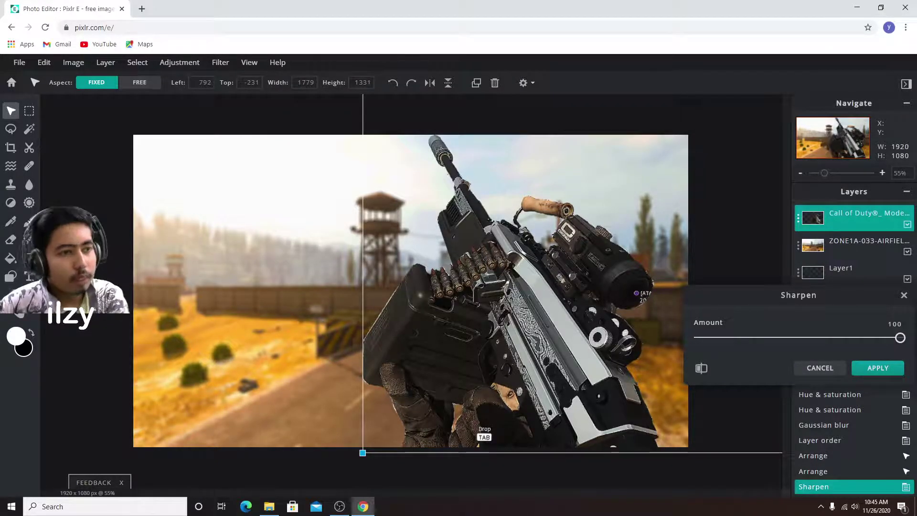
pyautogui.moveTo(900, 338); pyautogui.dragTo(745, 339)
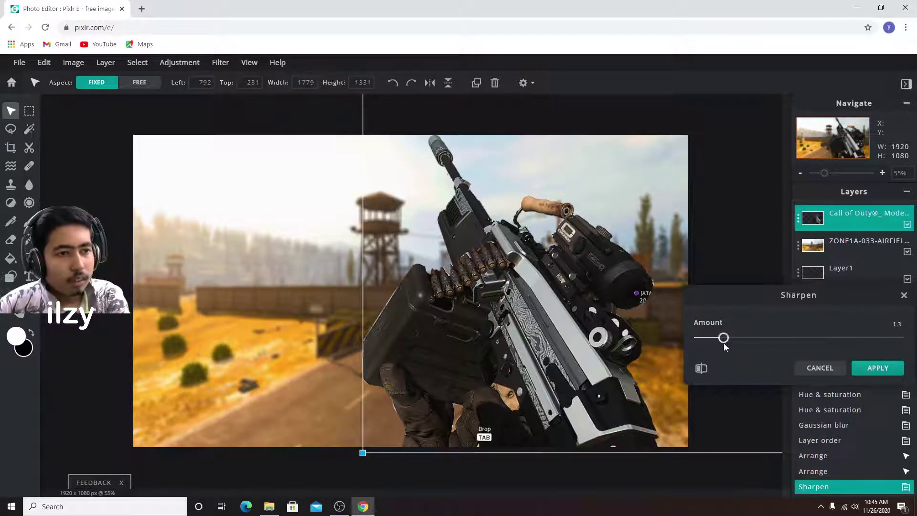
pyautogui.moveTo(696, 340); pyautogui.dragTo(730, 339)
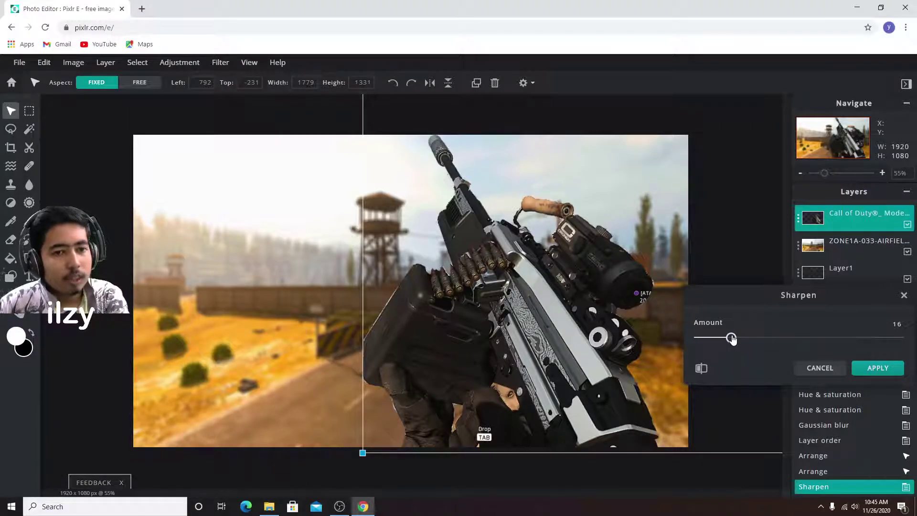
pyautogui.moveTo(732, 338); pyautogui.dragTo(734, 338)
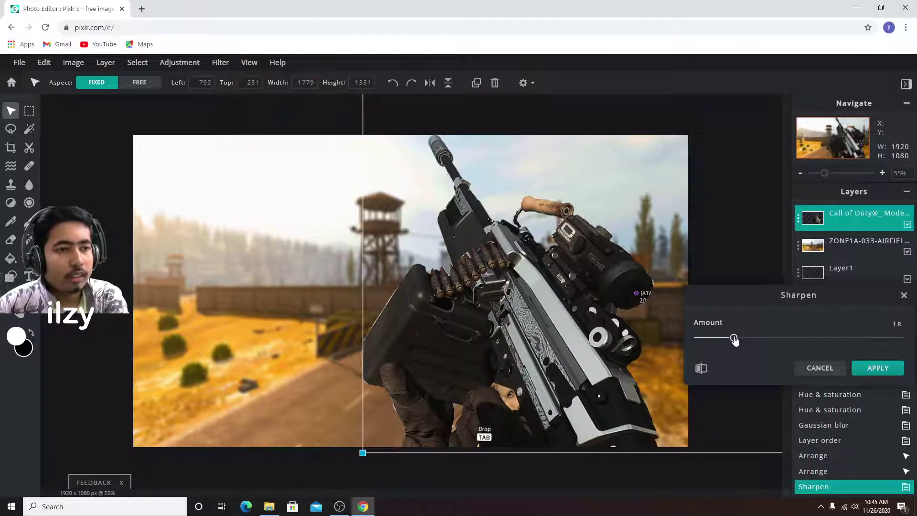
pyautogui.click(879, 368)
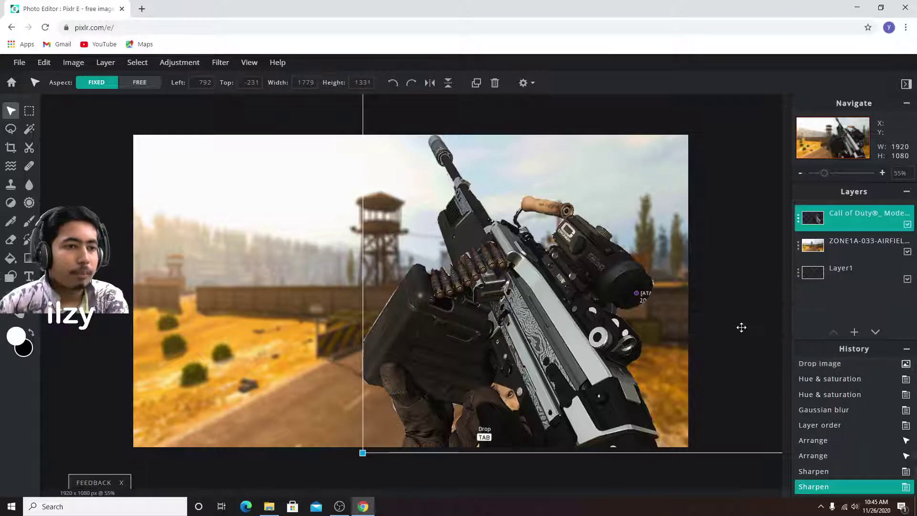
pyautogui.click(287, 124)
# - Select the gun cutout layer and nudge it slightly to the right
pyautogui.click(448, 236)
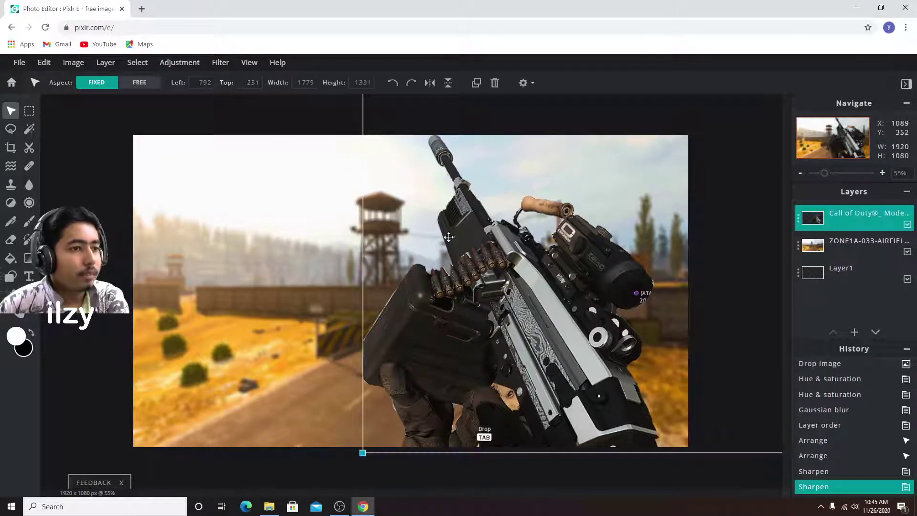
pyautogui.moveTo(448, 237); pyautogui.dragTo(451, 236)
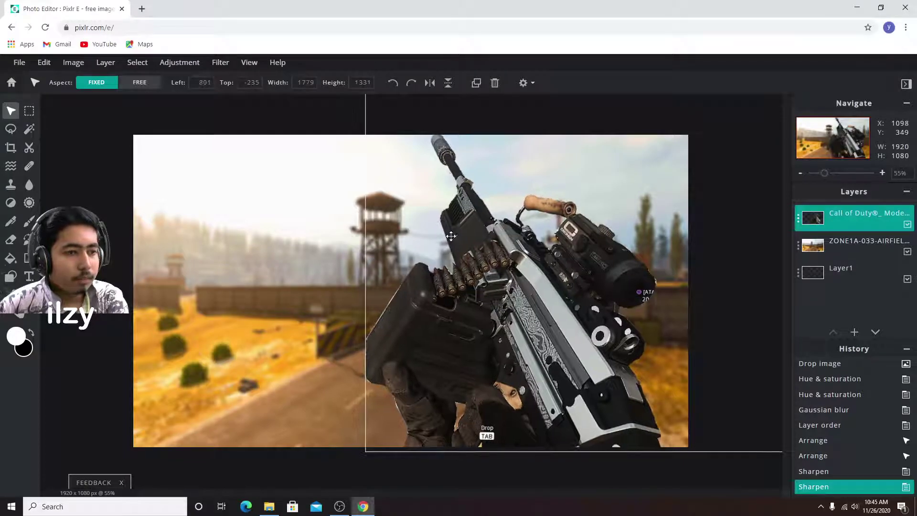
pyautogui.click(297, 111)
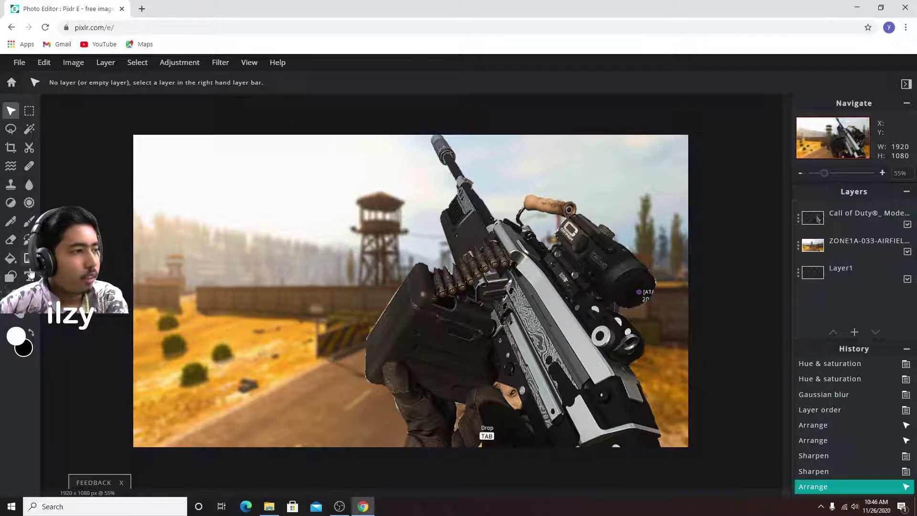
# - Apply a Vibrance adjustment with amount 13 to the gun layer
pyautogui.click(194, 62)
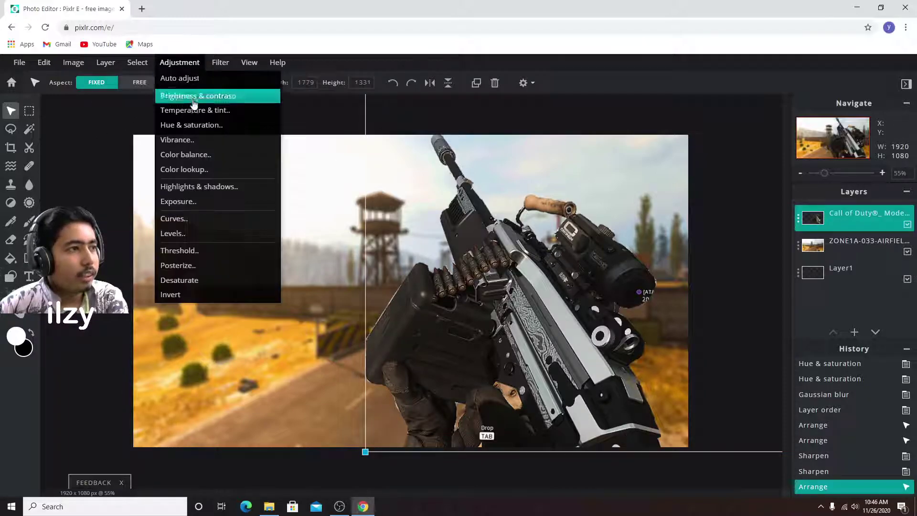
pyautogui.click(182, 140)
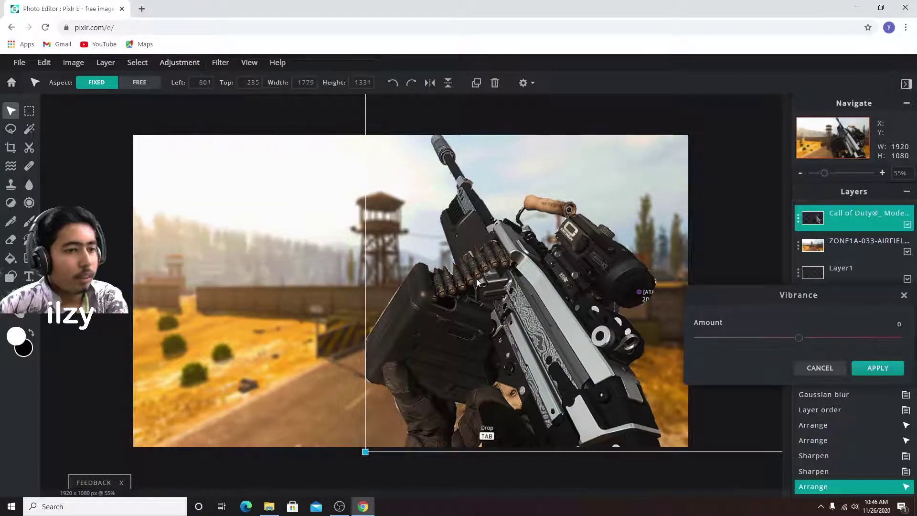
pyautogui.moveTo(798, 338)
pyautogui.mouseDown()
pyautogui.moveTo(707, 354)
pyautogui.moveTo(869, 349)
pyautogui.moveTo(819, 351)
pyautogui.mouseUp()
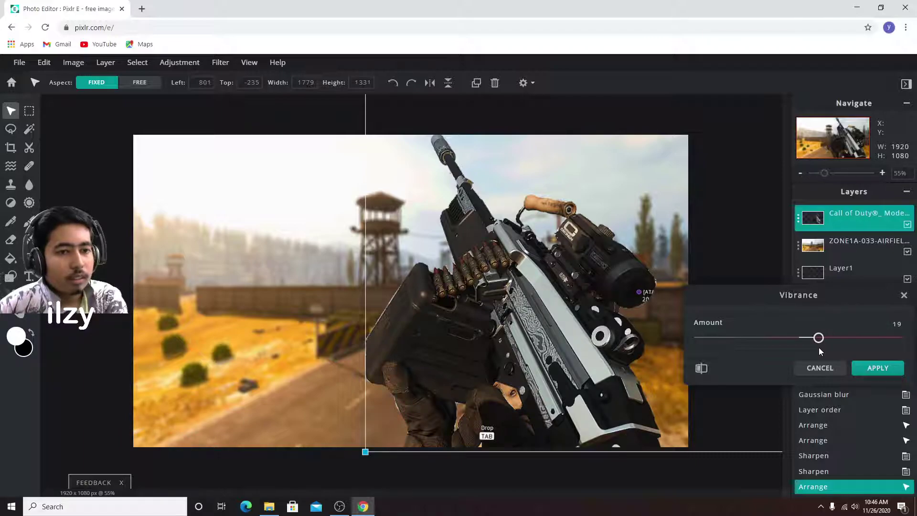
pyautogui.click(857, 368)
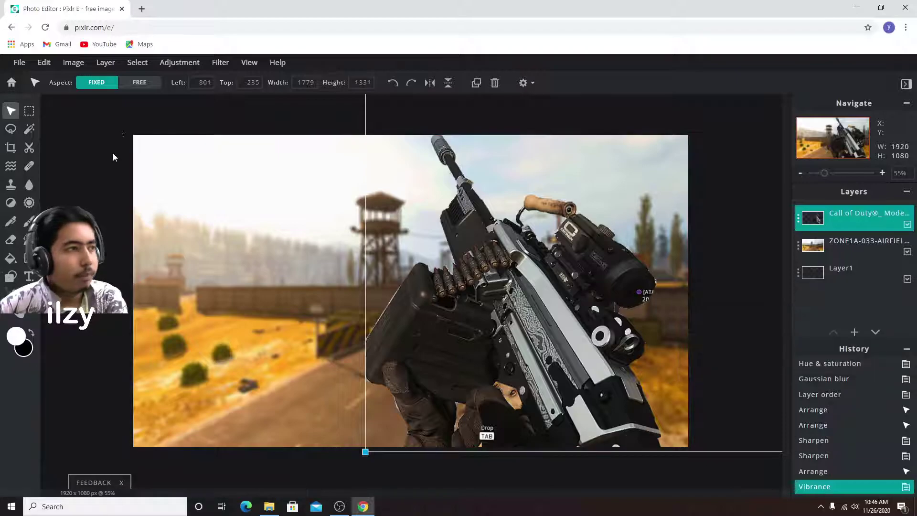
pyautogui.click(174, 63)
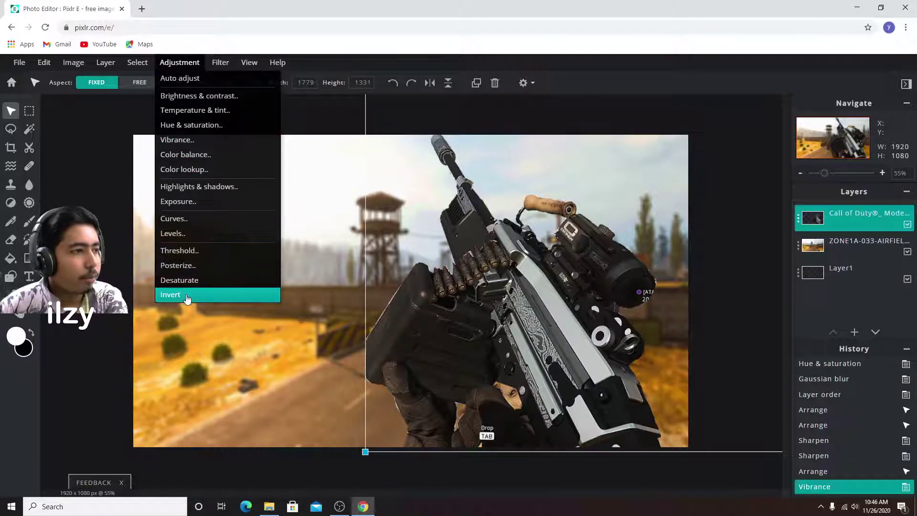
# - Add a new white placeholder text layer across the middle of the image
pyautogui.click(220, 63)
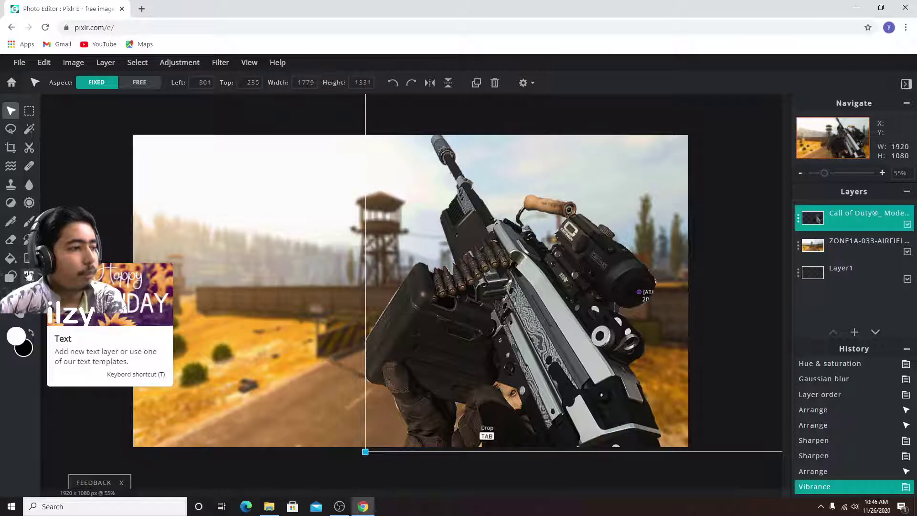
pyautogui.click(29, 274)
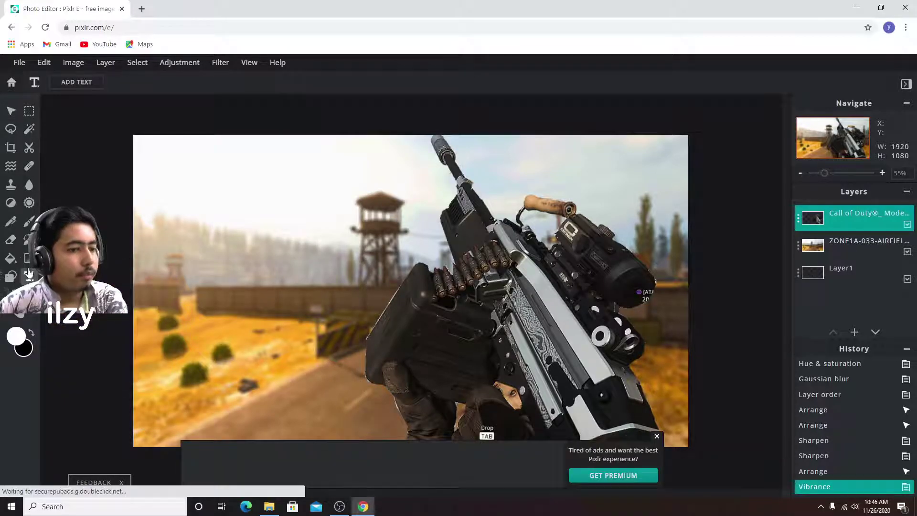
pyautogui.click(657, 436)
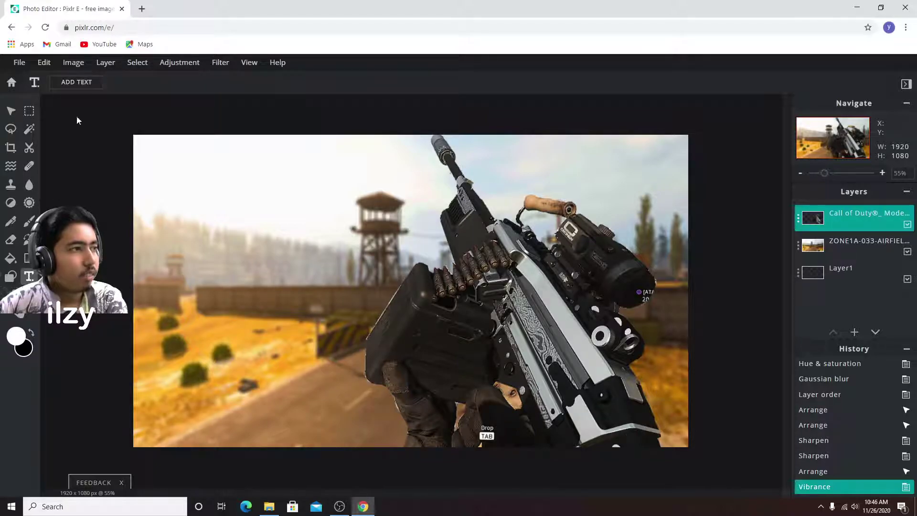
pyautogui.click(89, 82)
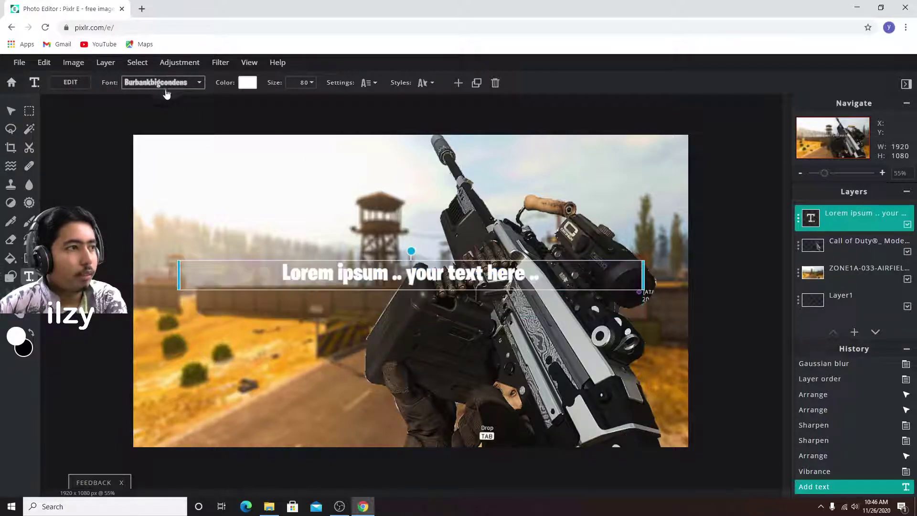
# - Browse the font list and preview Arial, but keep the Burbankbigcondens font
pyautogui.click(182, 84)
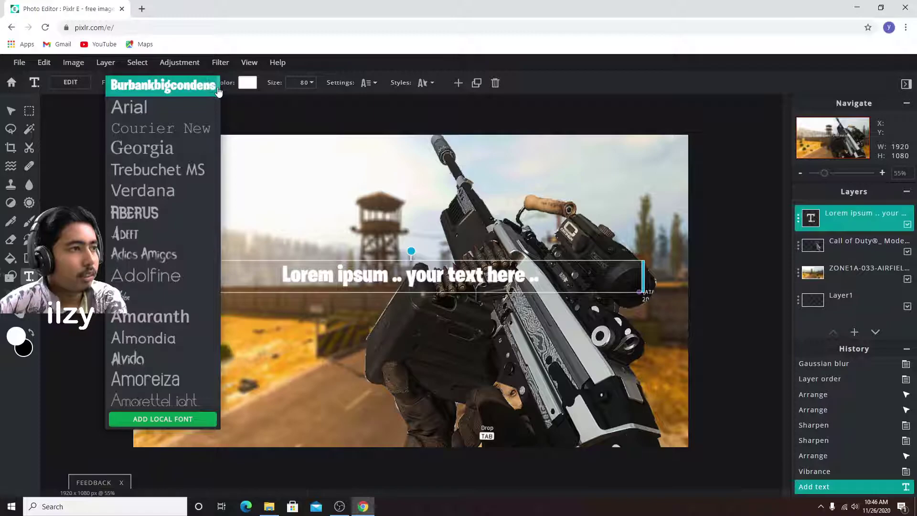
pyautogui.scroll(-3, 218, 113)
pyautogui.moveTo(218, 112); pyautogui.dragTo(227, 310)
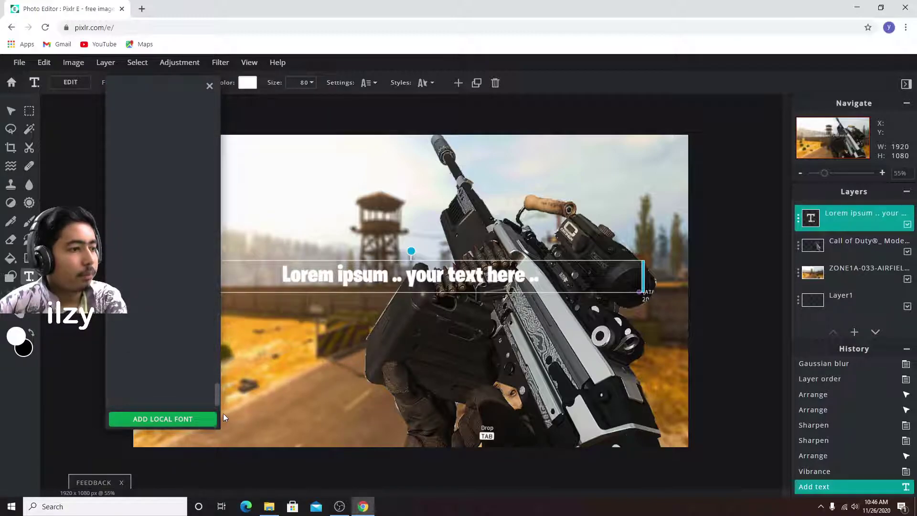
pyautogui.moveTo(219, 406); pyautogui.dragTo(210, 101)
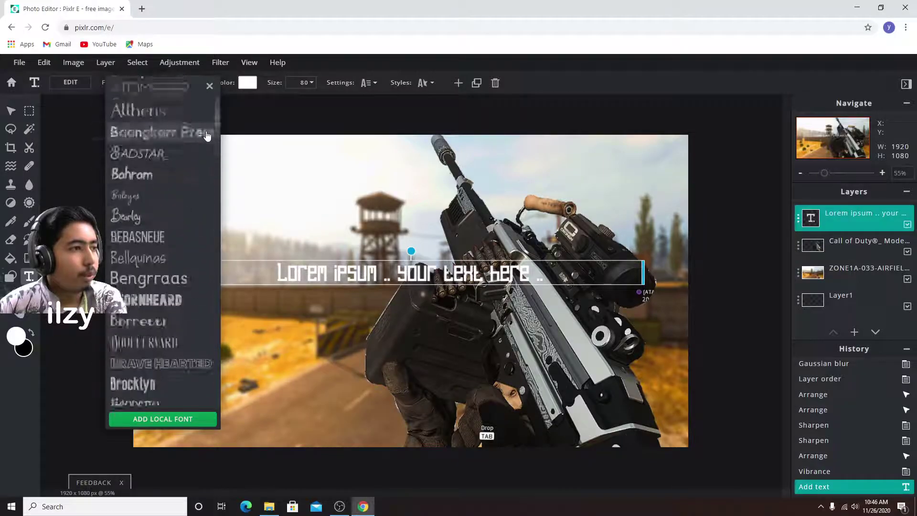
pyautogui.click(210, 103)
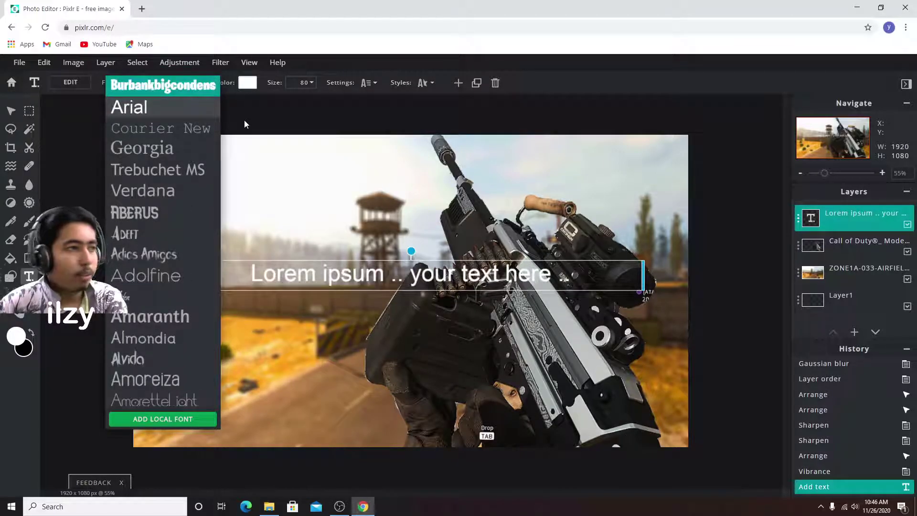
pyautogui.moveTo(162, 85)
pyautogui.click(182, 84)
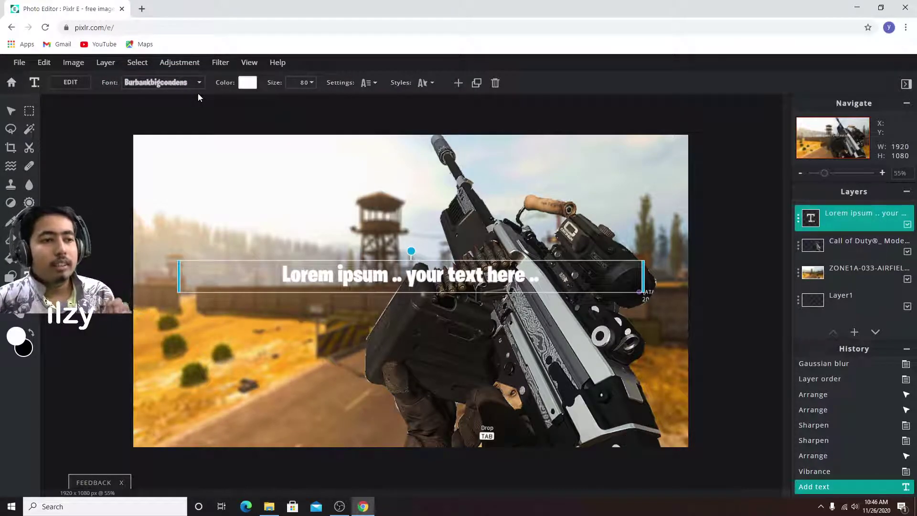
pyautogui.click(196, 85)
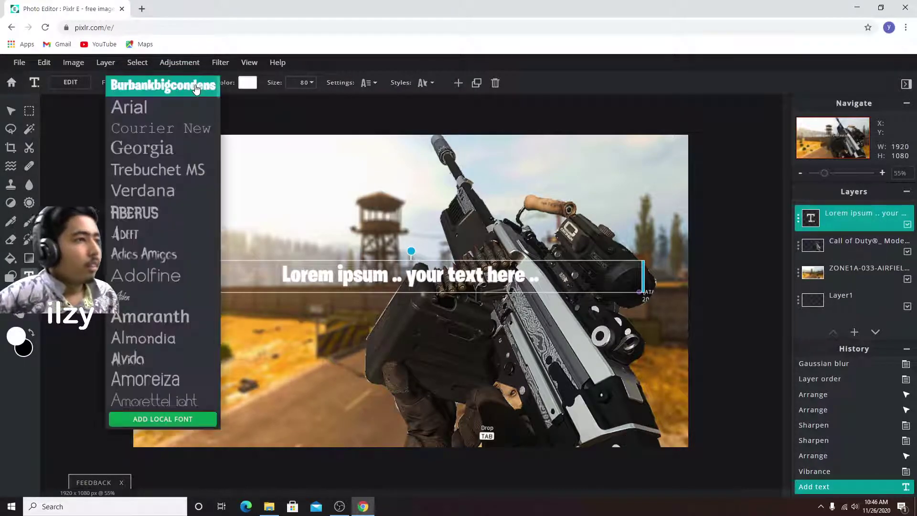
pyautogui.click(246, 109)
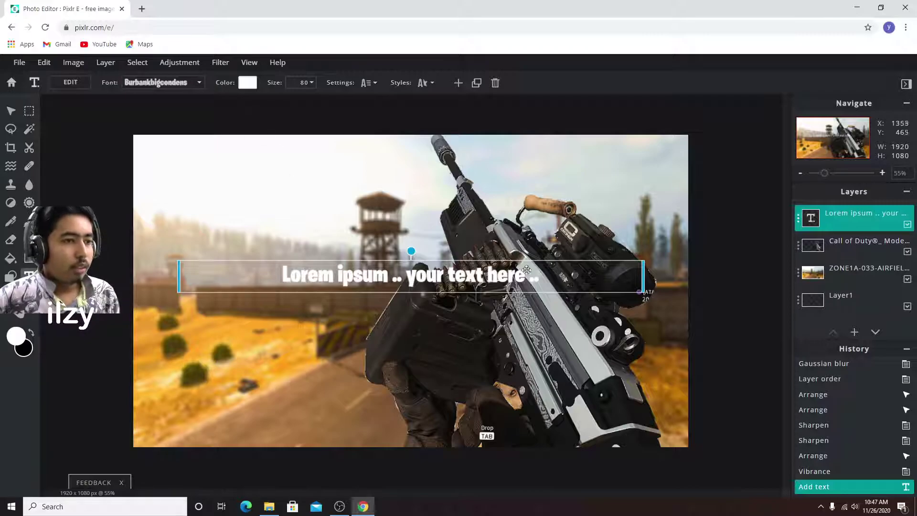
# - Move the placeholder text lower over the image, leaving the font unchanged
pyautogui.moveTo(431, 281)
pyautogui.mouseDown()
pyautogui.moveTo(435, 267)
pyautogui.moveTo(434, 376)
pyautogui.mouseUp()
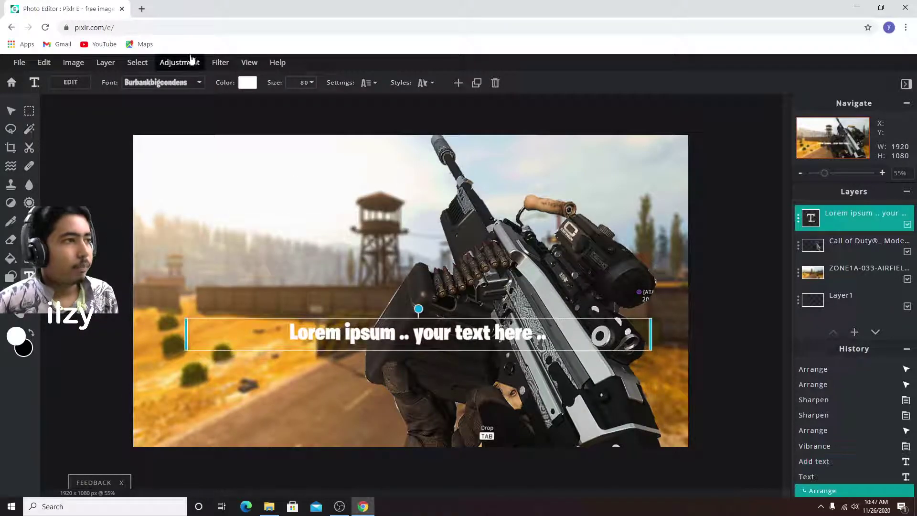
pyautogui.click(200, 90)
pyautogui.click(289, 113)
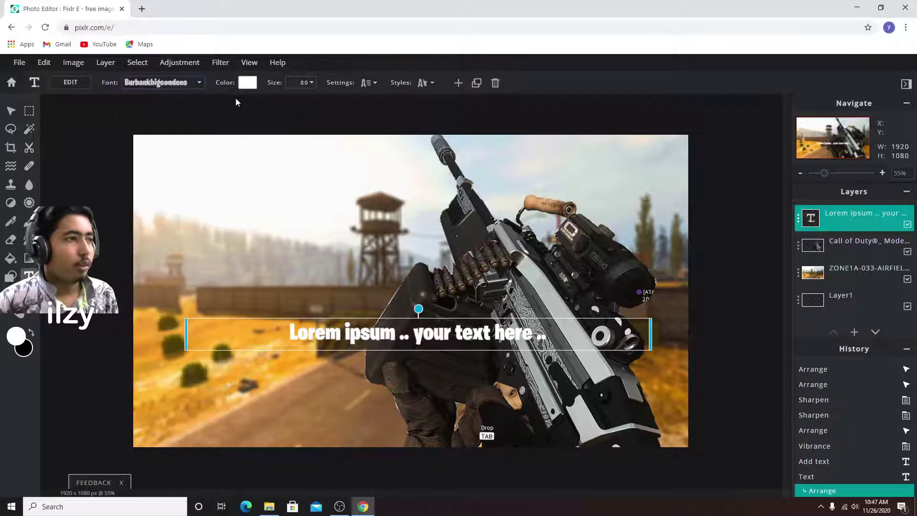
# - Delete the placeholder wording and type the title THUMBNAIL
pyautogui.click(63, 81)
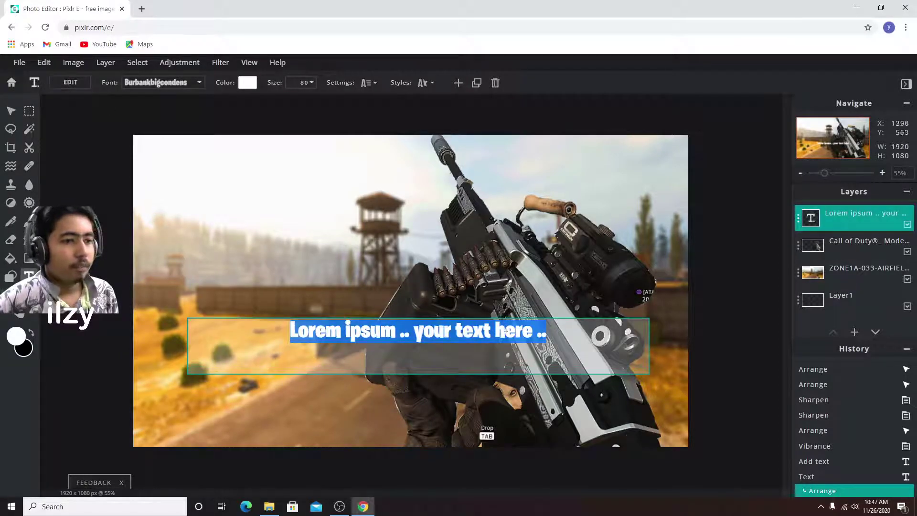
pyautogui.click(550, 330)
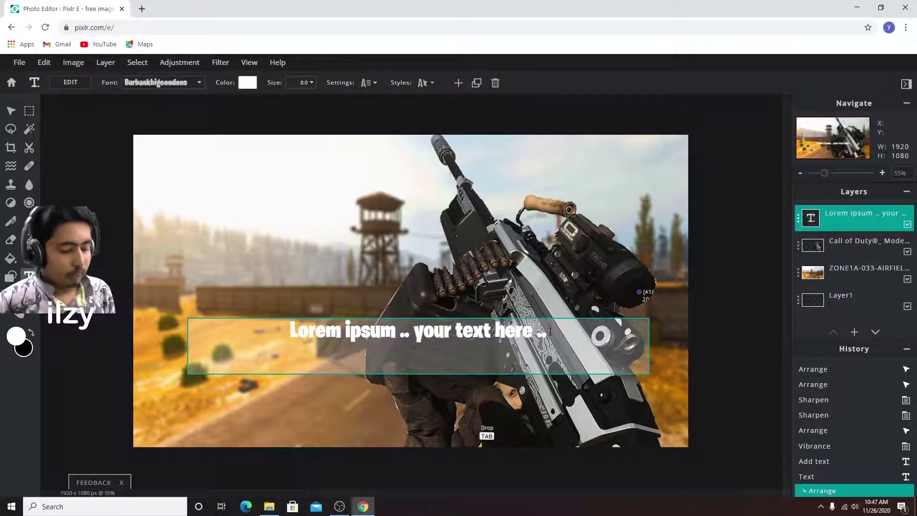
pyautogui.press('BackSpace')
pyautogui.press('BackSpace')
pyautogui.press('BackSpace')
pyautogui.press('BackSpace')
pyautogui.press('BackSpace')
pyautogui.press('BackSpace')
pyautogui.press('BackSpace')
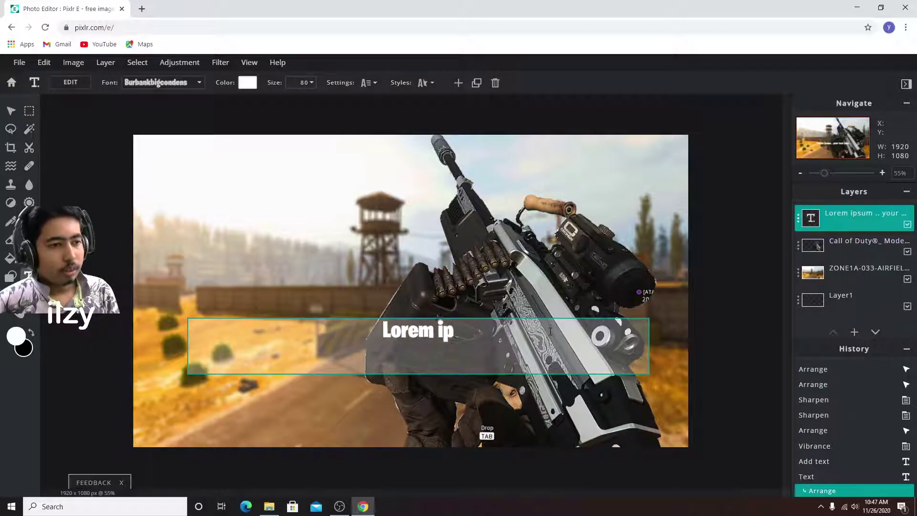
pyautogui.press('BackSpace')
pyautogui.press('BackSpace')
pyautogui.press('BackSpace')
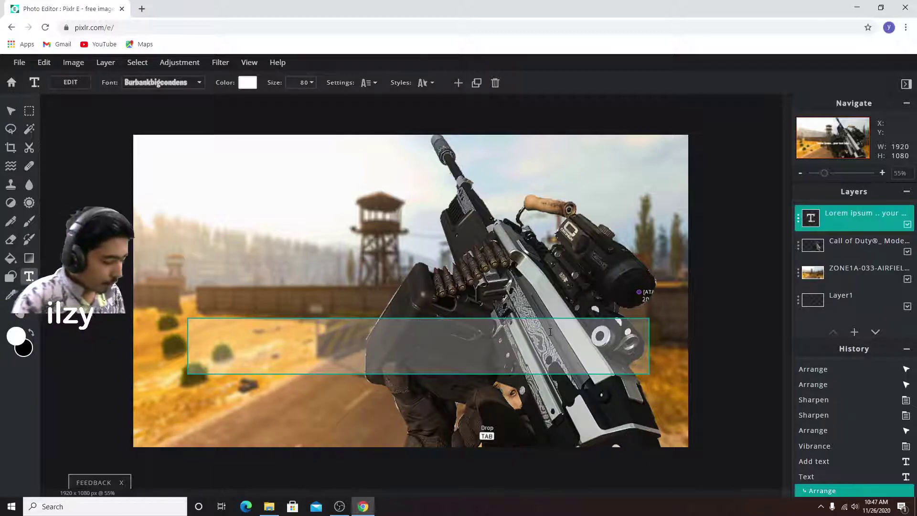
pyautogui.write('tr')
pyautogui.press('BackSpace')
pyautogui.press('BackSpace')
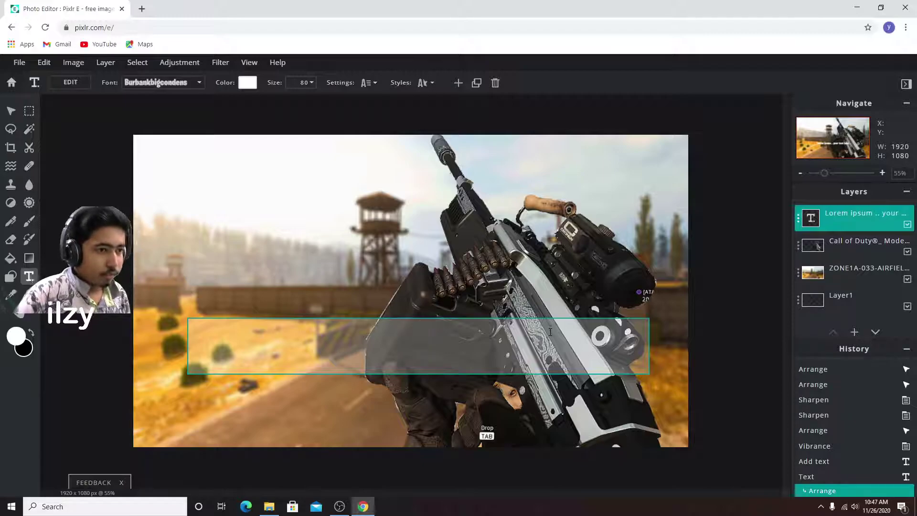
pyautogui.write('THU')
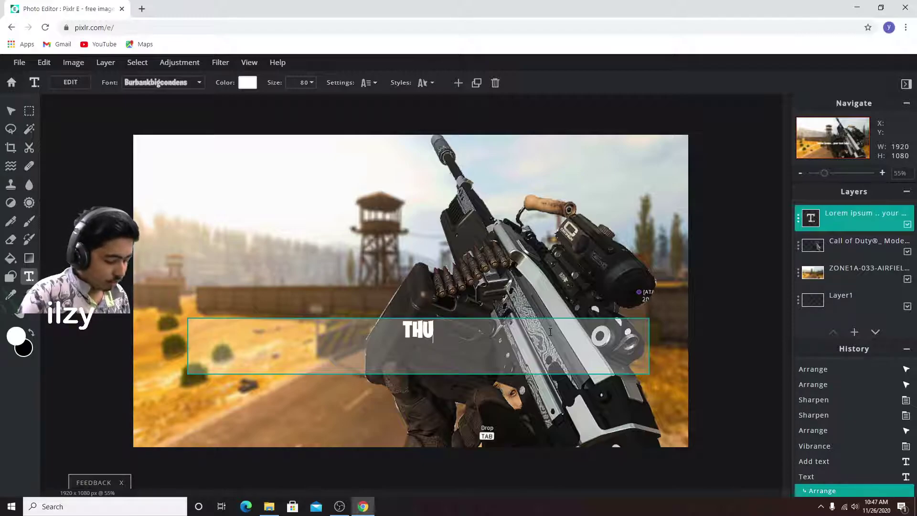
pyautogui.write('MBNAIL')
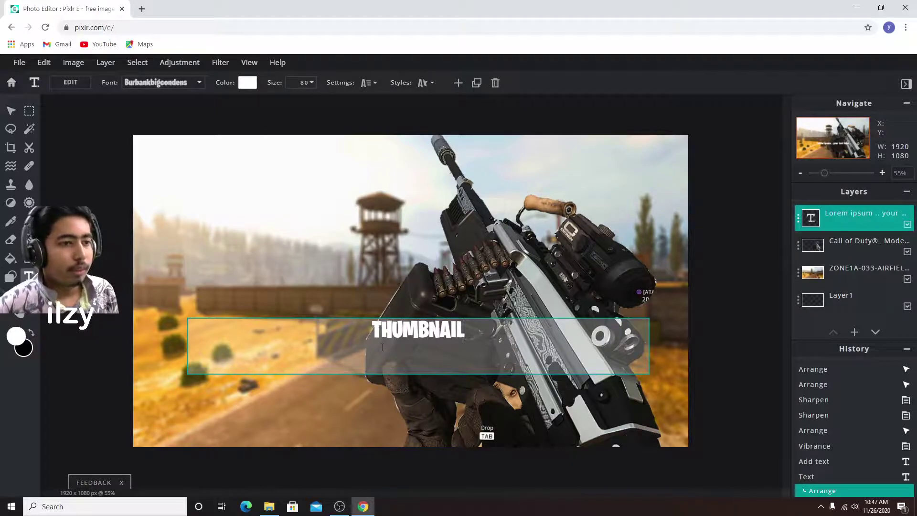
# - Recolour the THUMBNAIL title bright red #FF0000 and move it slightly higher
pyautogui.click(176, 145)
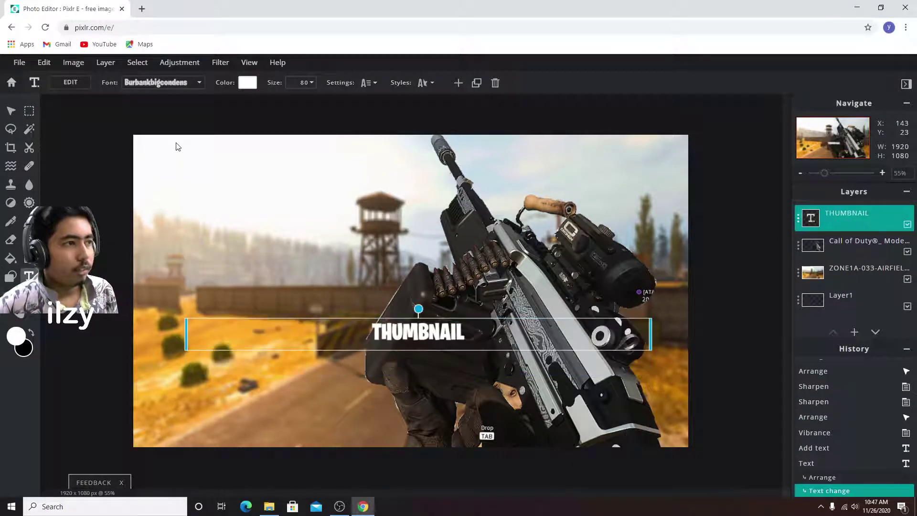
pyautogui.moveTo(410, 337)
pyautogui.mouseDown()
pyautogui.moveTo(402, 278)
pyautogui.moveTo(410, 370)
pyautogui.moveTo(345, 343)
pyautogui.moveTo(412, 330)
pyautogui.mouseUp()
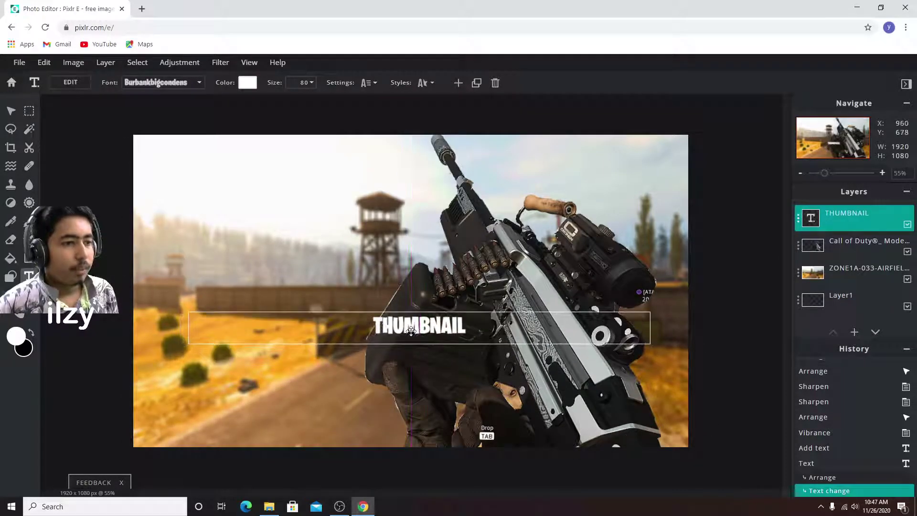
pyautogui.click(249, 85)
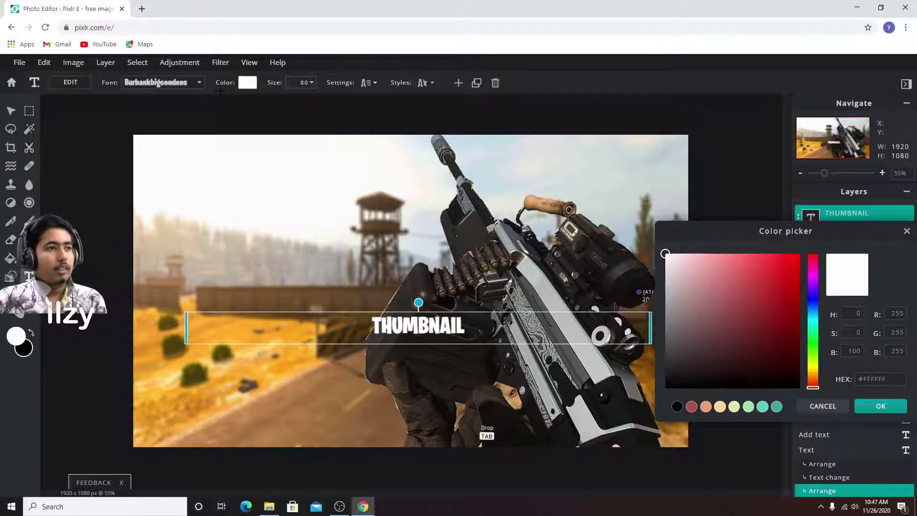
pyautogui.click(764, 319)
pyautogui.moveTo(764, 319)
pyautogui.mouseDown()
pyautogui.moveTo(783, 265)
pyautogui.moveTo(804, 250)
pyautogui.mouseUp()
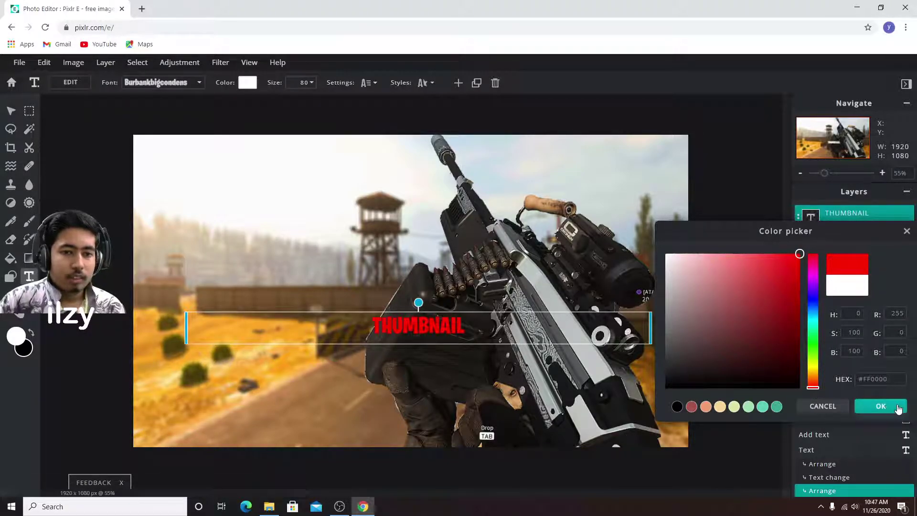
pyautogui.click(880, 406)
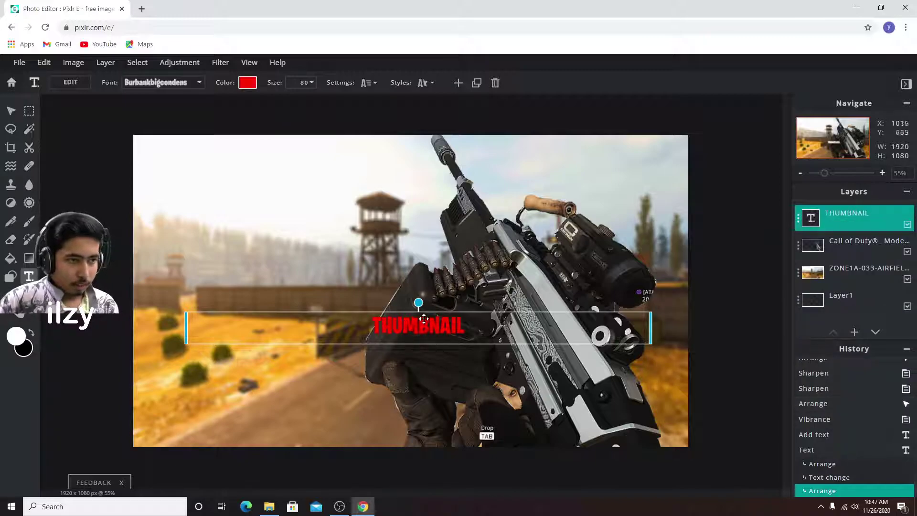
pyautogui.moveTo(415, 337)
pyautogui.mouseDown()
pyautogui.moveTo(408, 311)
pyautogui.moveTo(415, 316)
pyautogui.mouseUp()
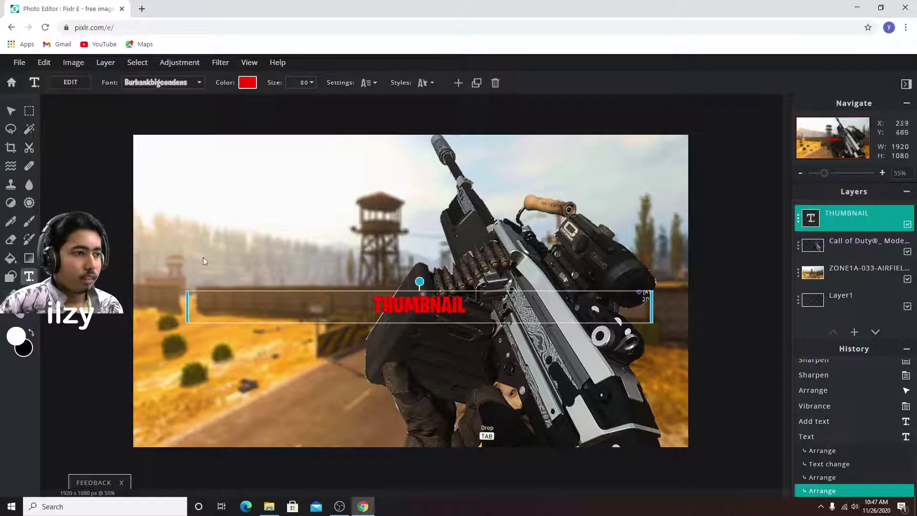
# - Set the THUMBNAIL text size to 343 and drag the title to the top of the canvas
pyautogui.click(311, 83)
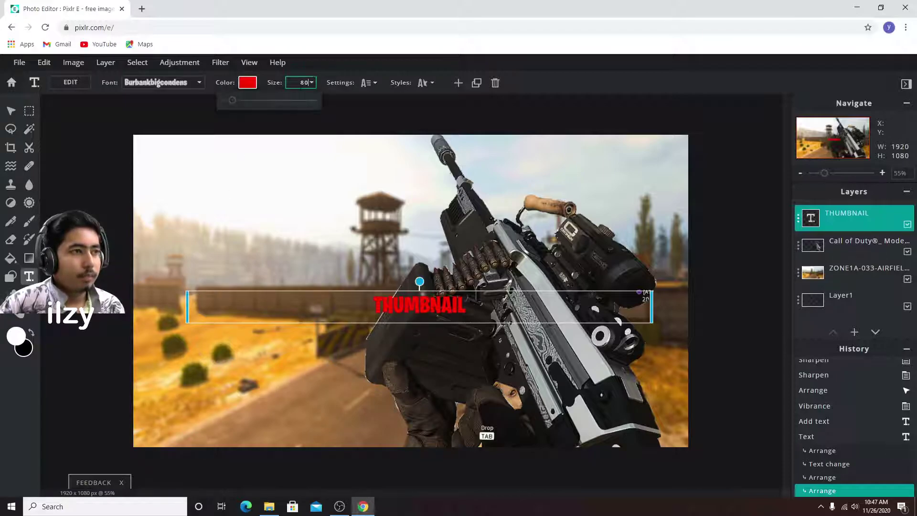
pyautogui.moveTo(233, 101); pyautogui.dragTo(255, 102)
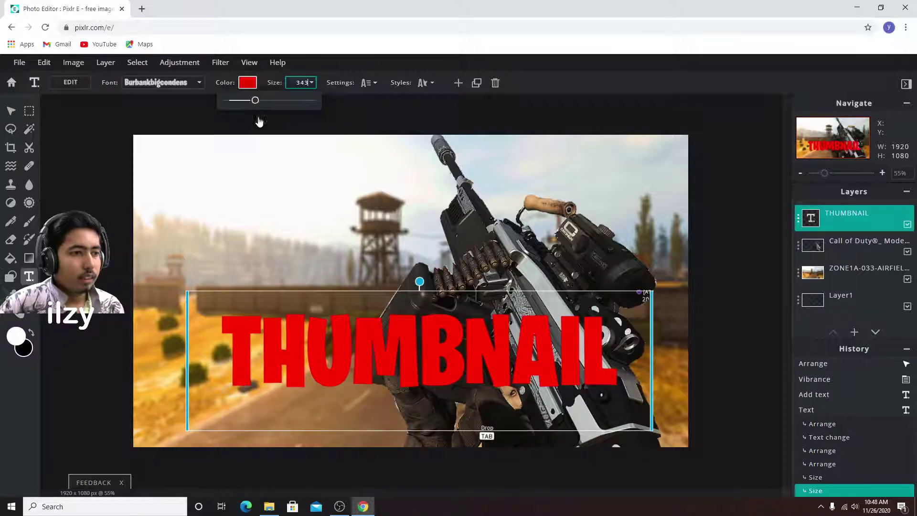
pyautogui.moveTo(445, 335)
pyautogui.mouseDown()
pyautogui.moveTo(434, 182)
pyautogui.moveTo(433, 206)
pyautogui.mouseUp()
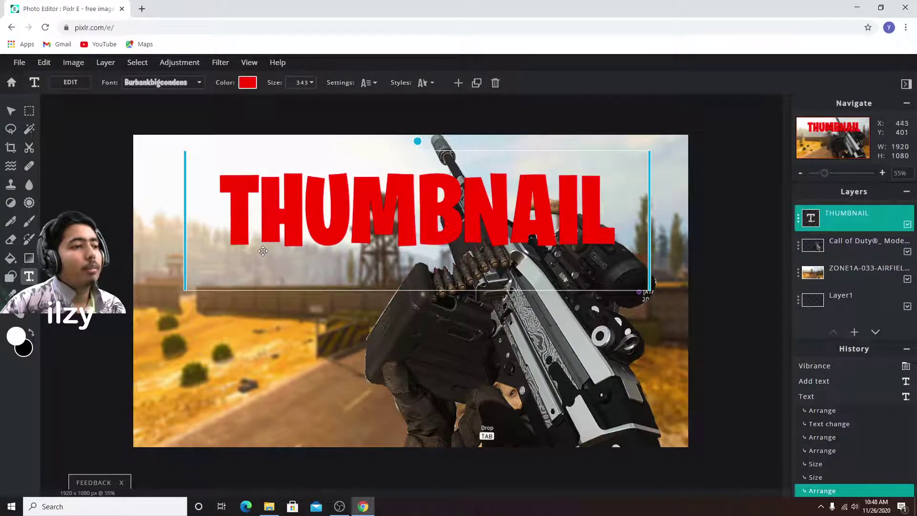
# - Give the THUMBNAIL title a black outline and thin it to size 1
pyautogui.click(434, 83)
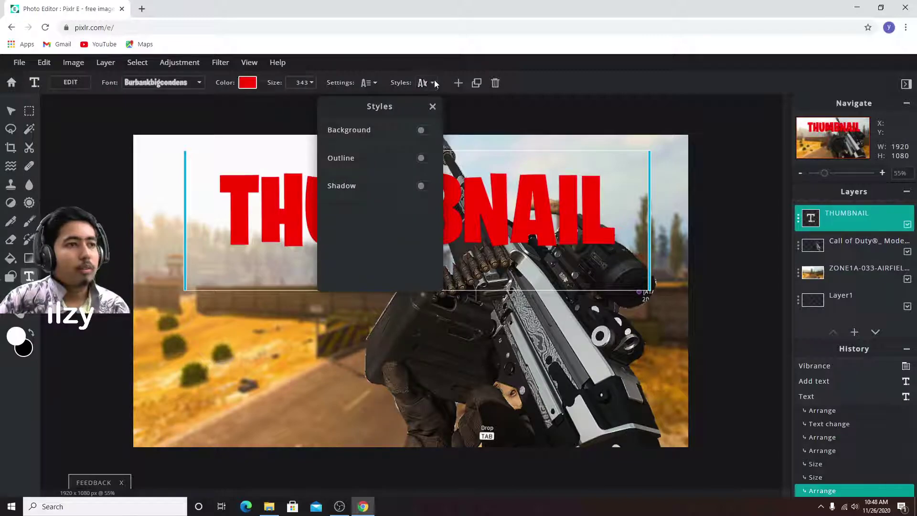
pyautogui.click(422, 158)
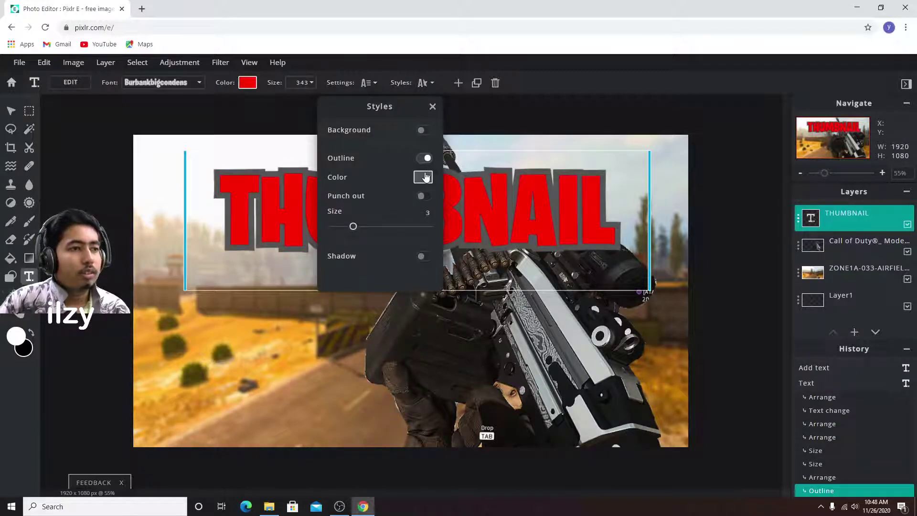
pyautogui.click(425, 177)
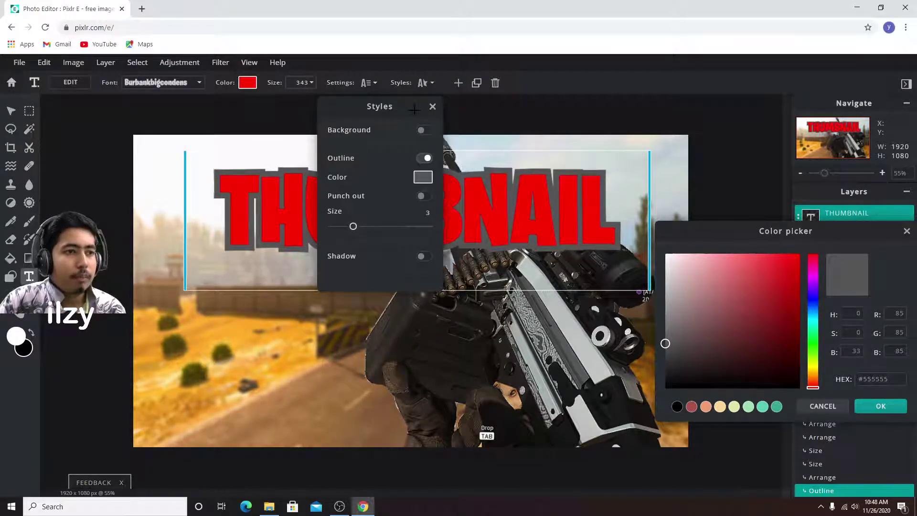
pyautogui.click(906, 231)
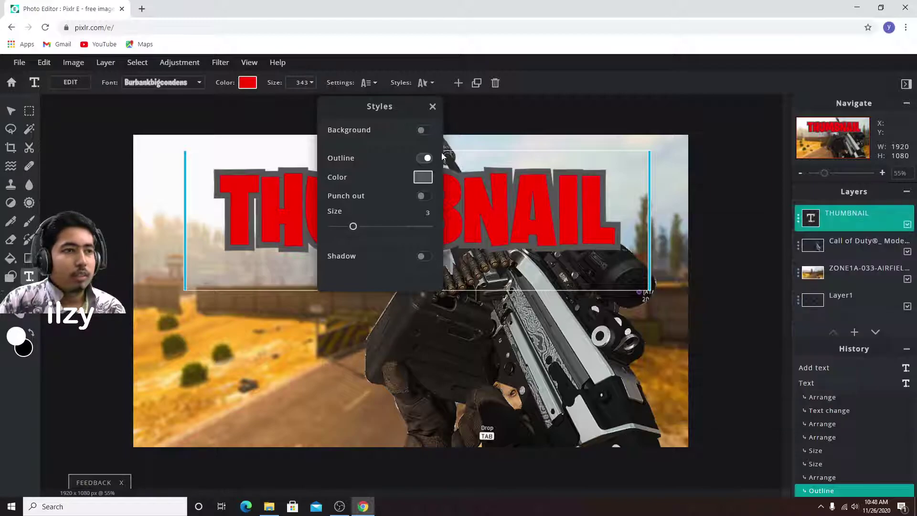
pyautogui.moveTo(404, 110); pyautogui.dragTo(818, 111)
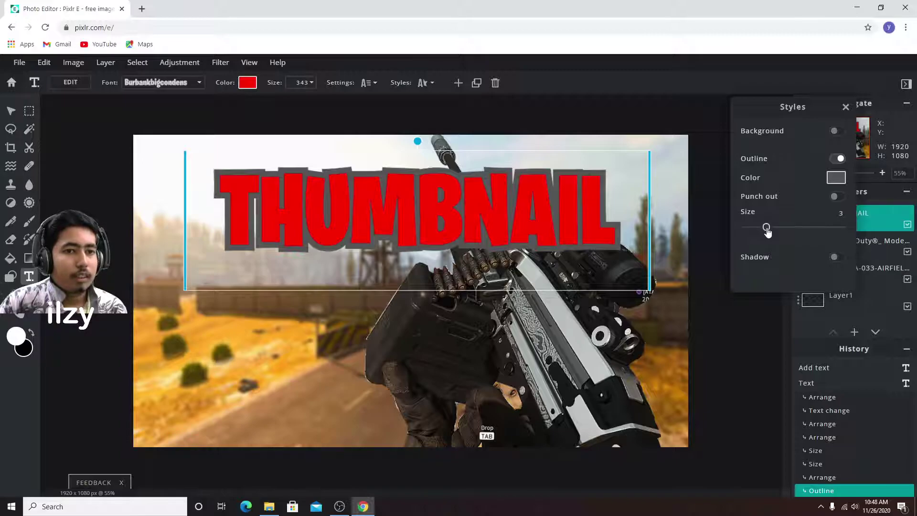
pyautogui.click(836, 178)
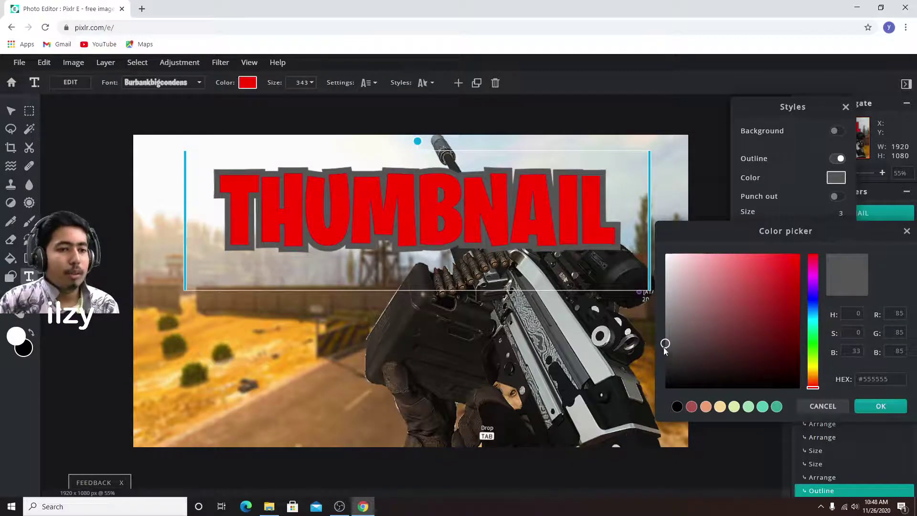
pyautogui.moveTo(686, 358); pyautogui.dragTo(668, 387)
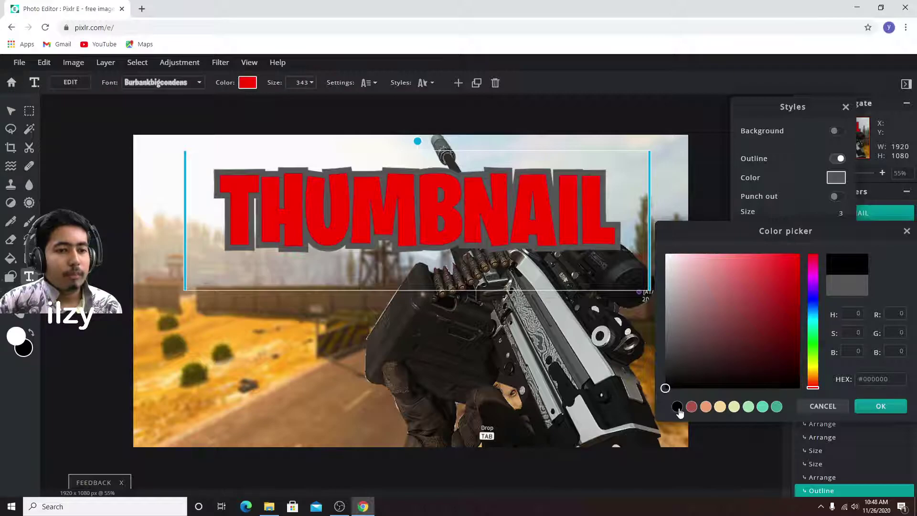
pyautogui.click(893, 407)
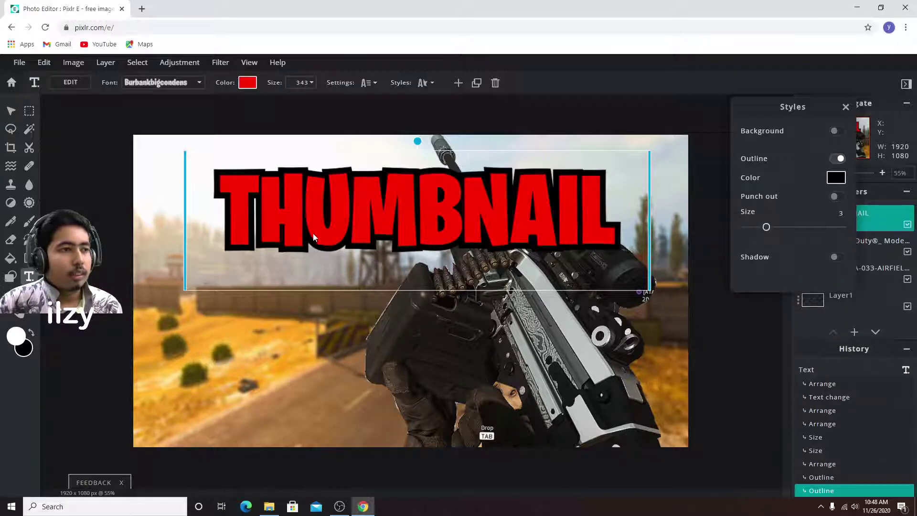
pyautogui.click(432, 84)
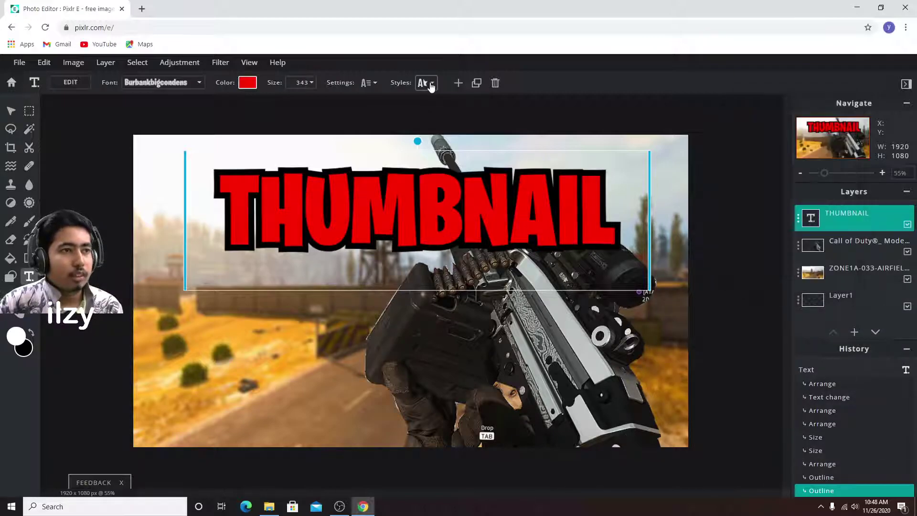
pyautogui.moveTo(389, 101); pyautogui.dragTo(775, 97)
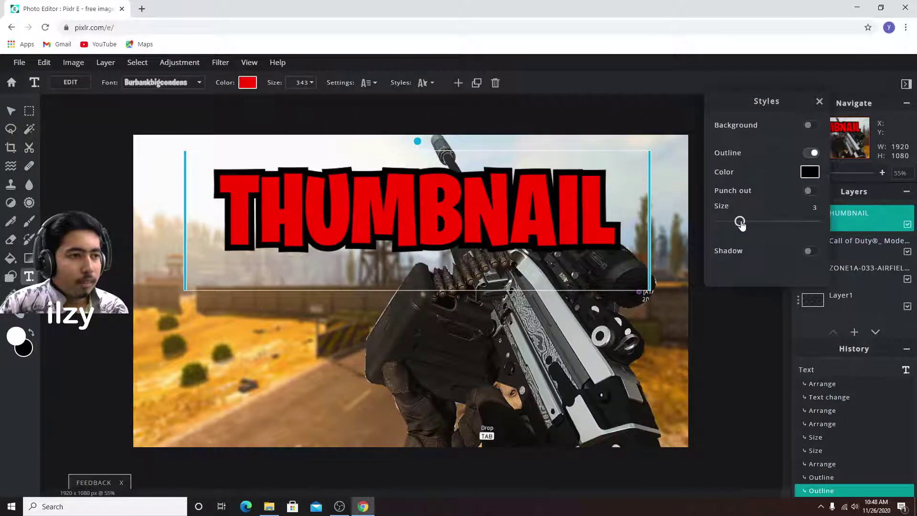
pyautogui.moveTo(735, 223)
pyautogui.mouseDown()
pyautogui.moveTo(727, 225)
pyautogui.moveTo(817, 223)
pyautogui.moveTo(685, 222)
pyautogui.mouseUp()
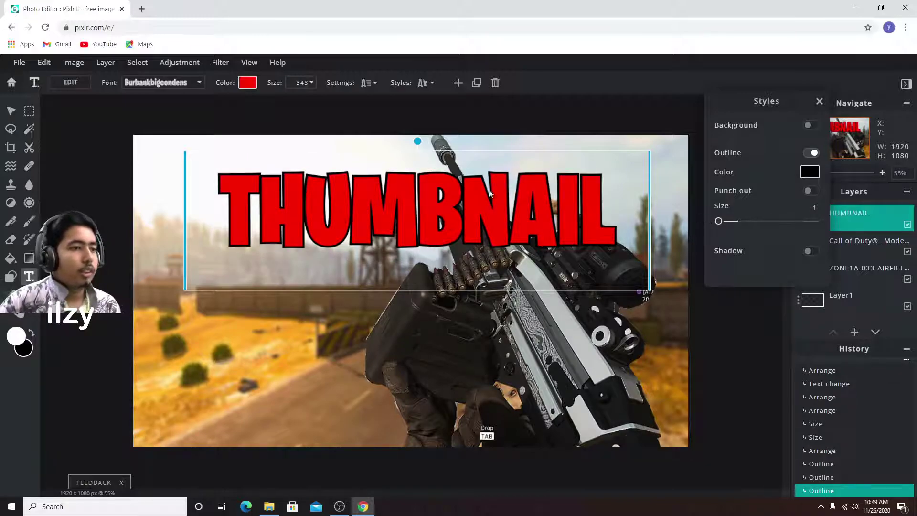
# - Try a near-black drop shadow on the title, then turn the shadow off
pyautogui.click(810, 251)
pyautogui.click(811, 252)
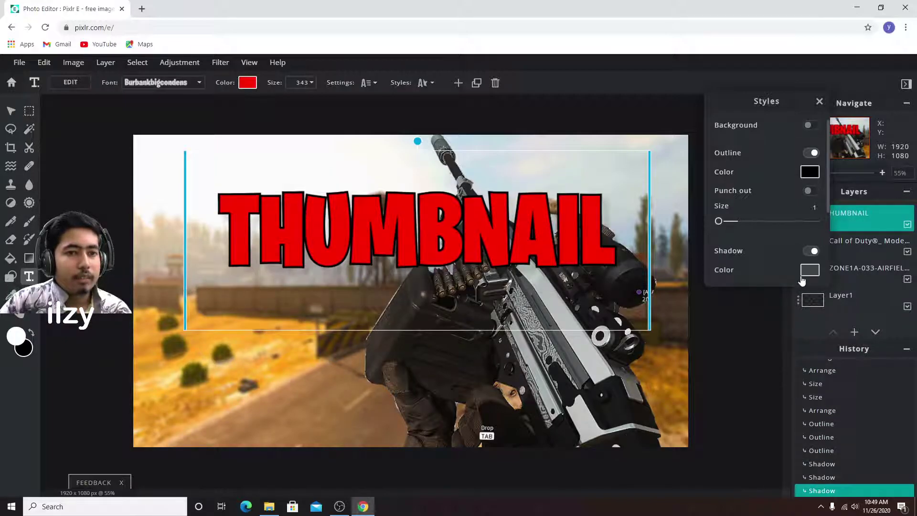
pyautogui.click(801, 277)
pyautogui.moveTo(667, 352); pyautogui.dragTo(677, 382)
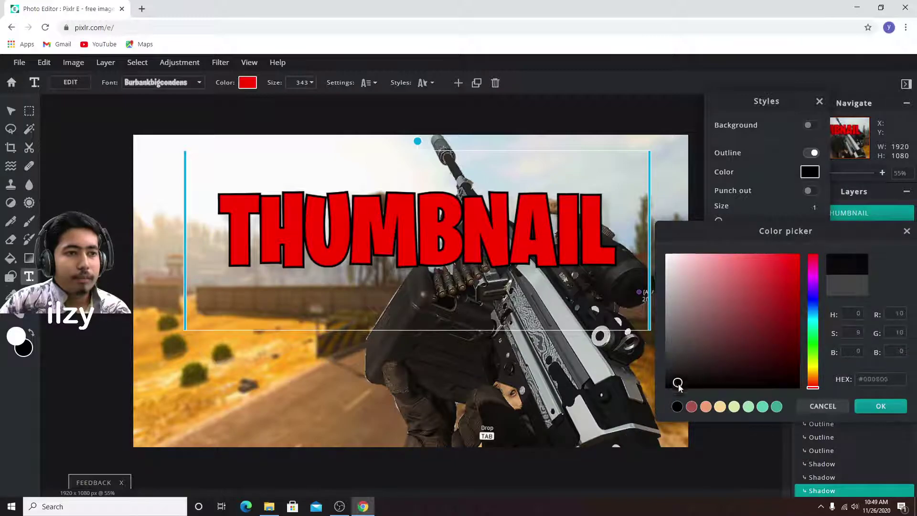
pyautogui.click(883, 406)
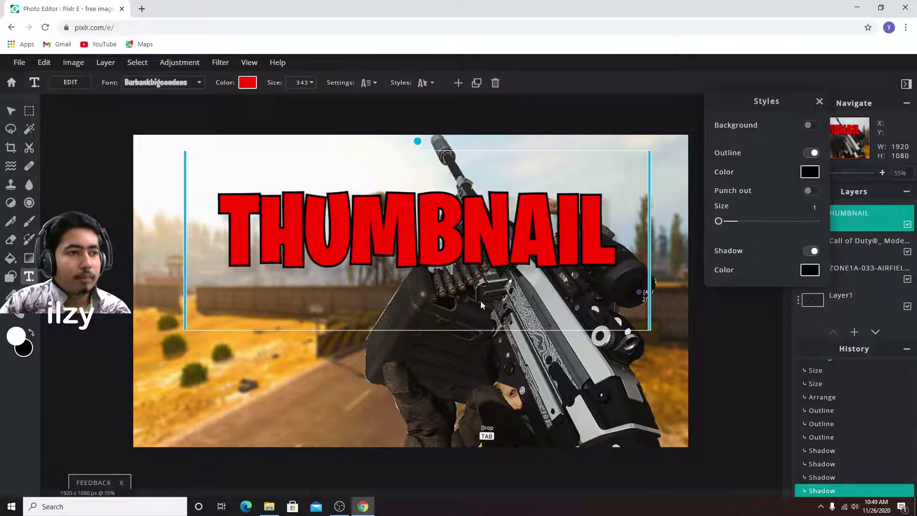
pyautogui.click(809, 251)
pyautogui.click(721, 323)
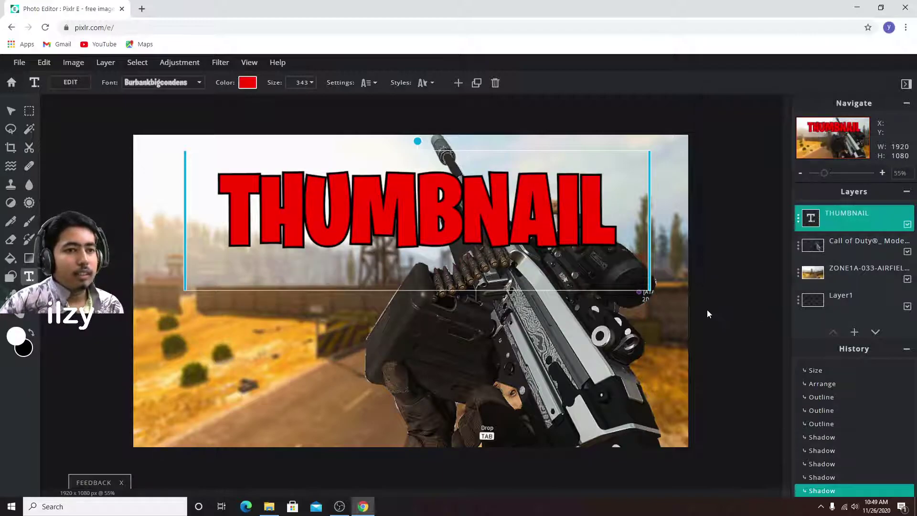
# - Move the THUMBNAIL layer beneath the gun cutout, then widen and re-centre its text box
pyautogui.moveTo(428, 205); pyautogui.dragTo(427, 198)
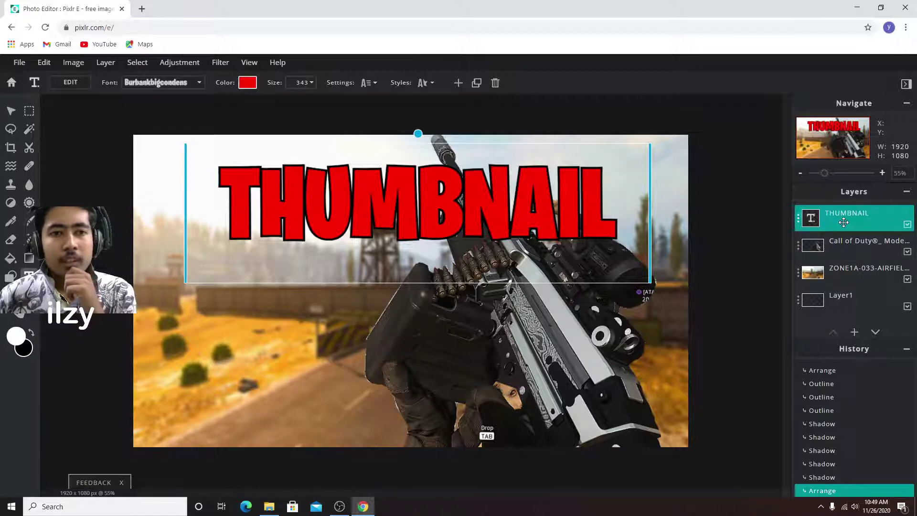
pyautogui.moveTo(843, 222); pyautogui.dragTo(841, 254)
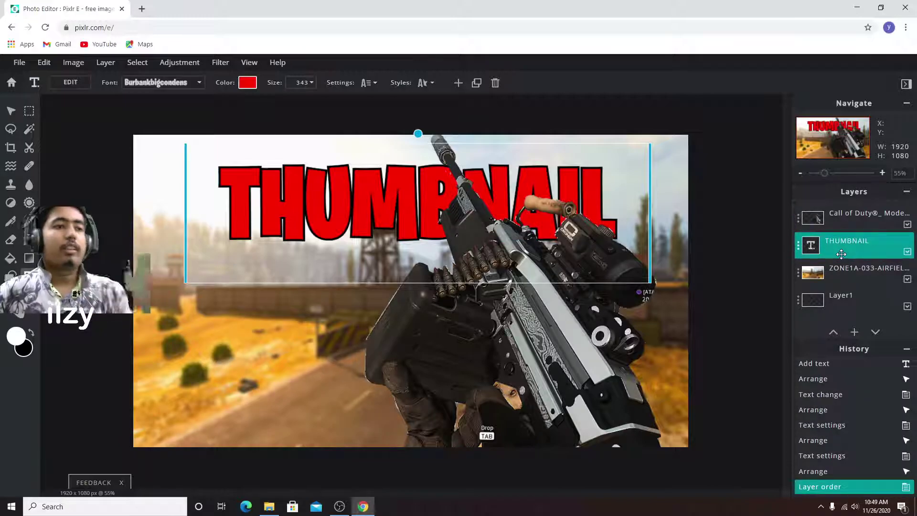
pyautogui.moveTo(397, 204); pyautogui.dragTo(384, 195)
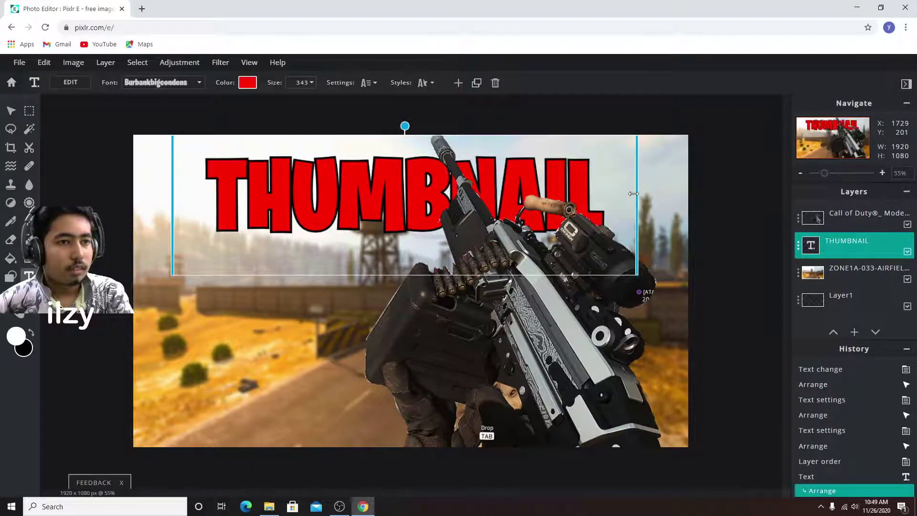
pyautogui.moveTo(632, 196)
pyautogui.mouseDown()
pyautogui.moveTo(723, 197)
pyautogui.moveTo(693, 197)
pyautogui.mouseUp()
pyautogui.moveTo(160, 200); pyautogui.dragTo(75, 201)
pyautogui.moveTo(314, 203); pyautogui.dragTo(361, 203)
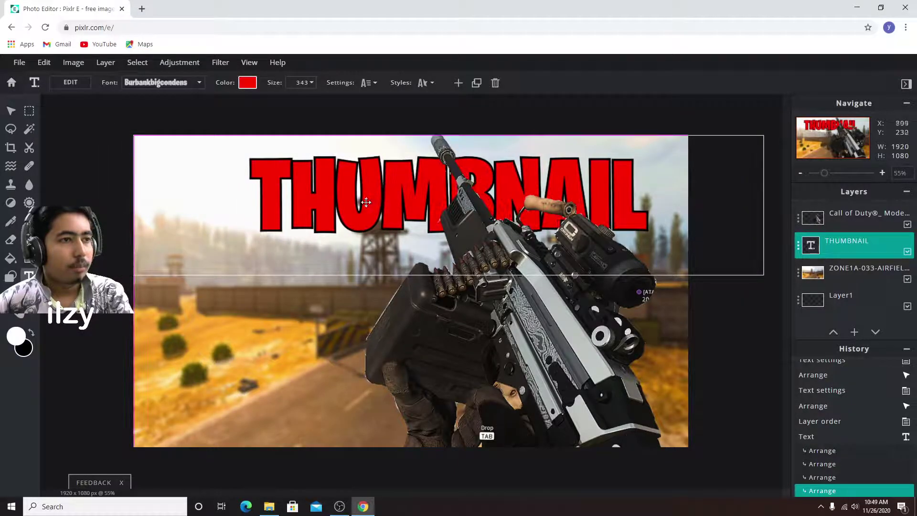
# - Enlarge the THUMBNAIL title to size 476 and move it up and left
pyautogui.click(302, 84)
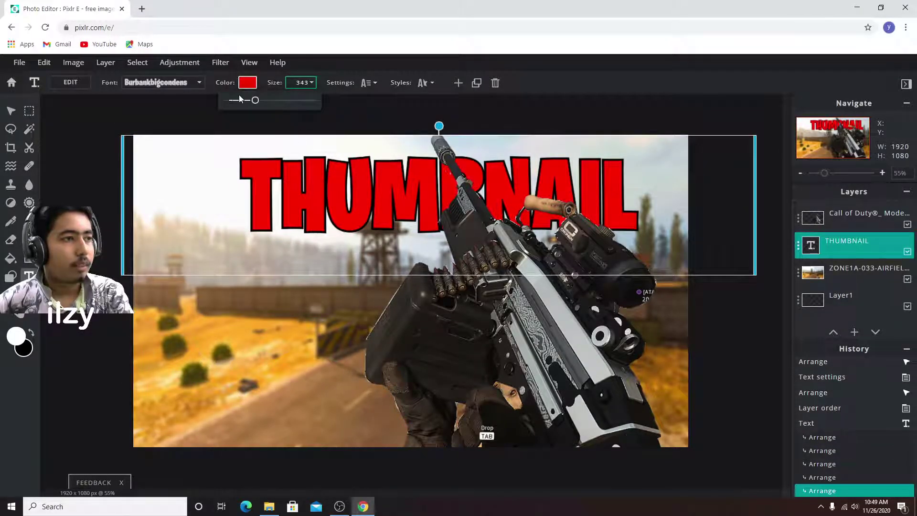
pyautogui.moveTo(256, 104); pyautogui.dragTo(269, 105)
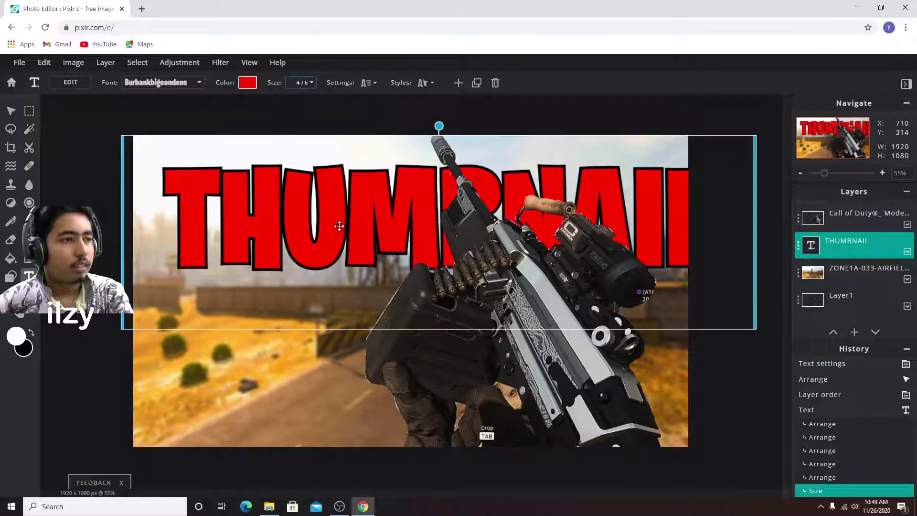
pyautogui.moveTo(350, 228); pyautogui.dragTo(328, 208)
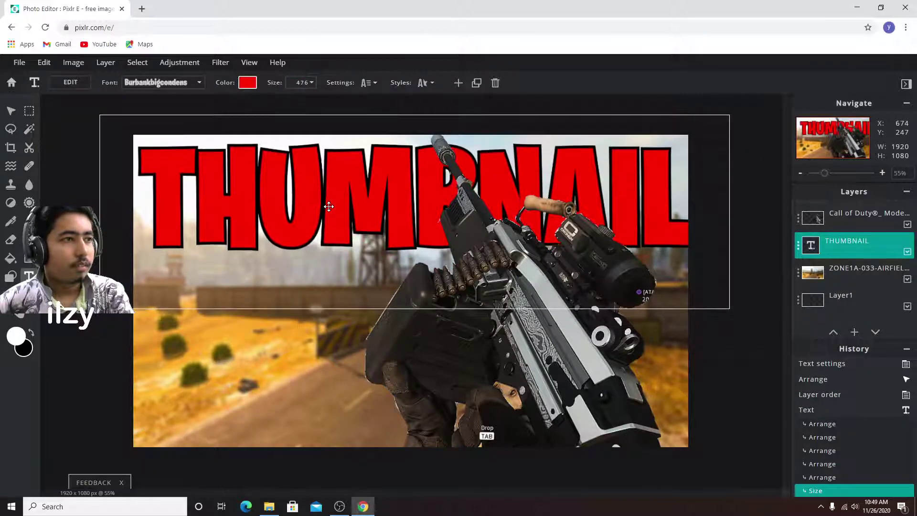
# - Shrink the title to size 361 and centre it along the image top
pyautogui.click(311, 83)
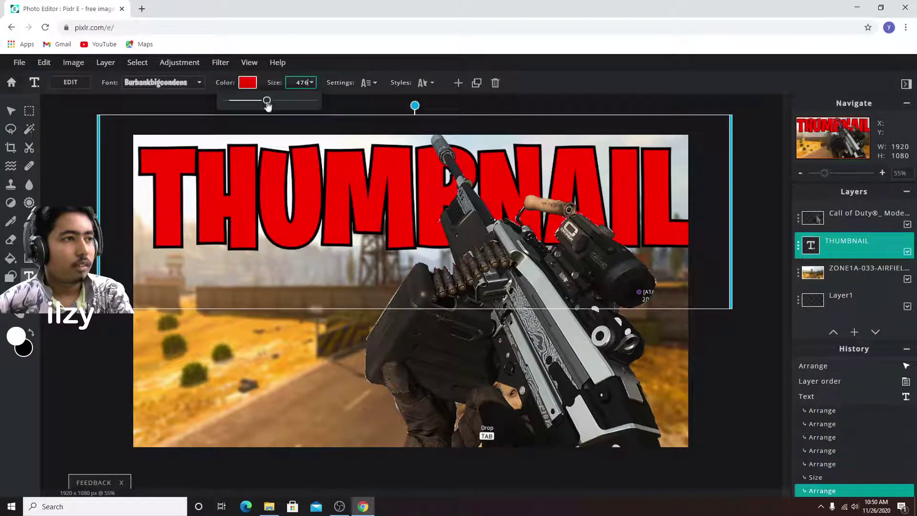
pyautogui.moveTo(268, 105); pyautogui.dragTo(257, 109)
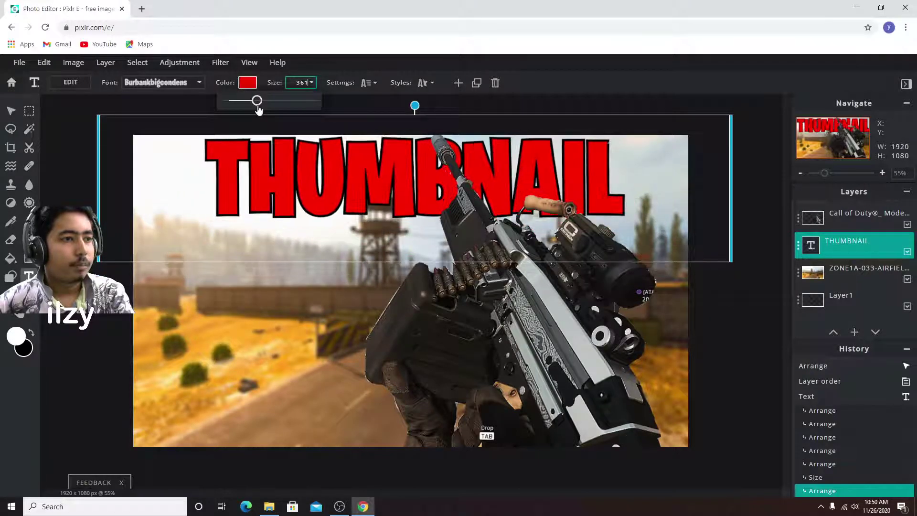
pyautogui.moveTo(330, 184); pyautogui.dragTo(332, 191)
pyautogui.click(709, 118)
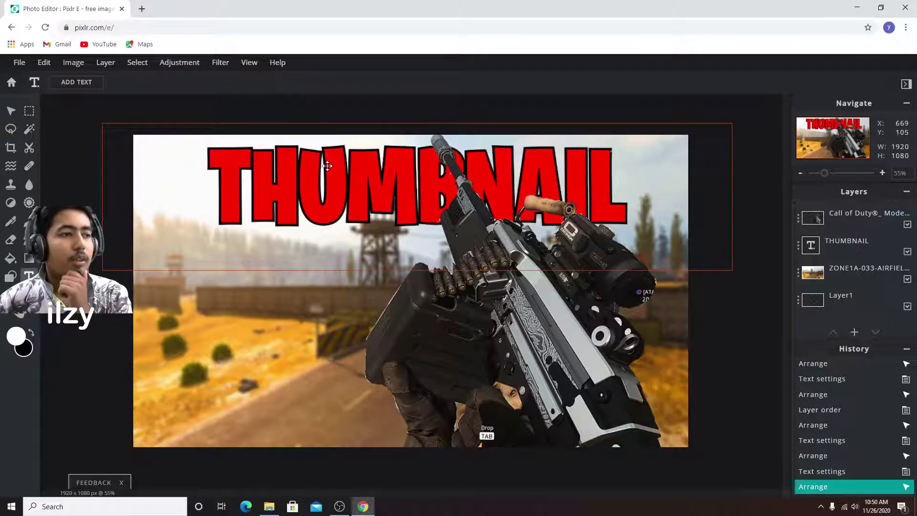
# - Reselect the gun cutout layer with the Arrange tool and bring up the Filter list
pyautogui.press('v')
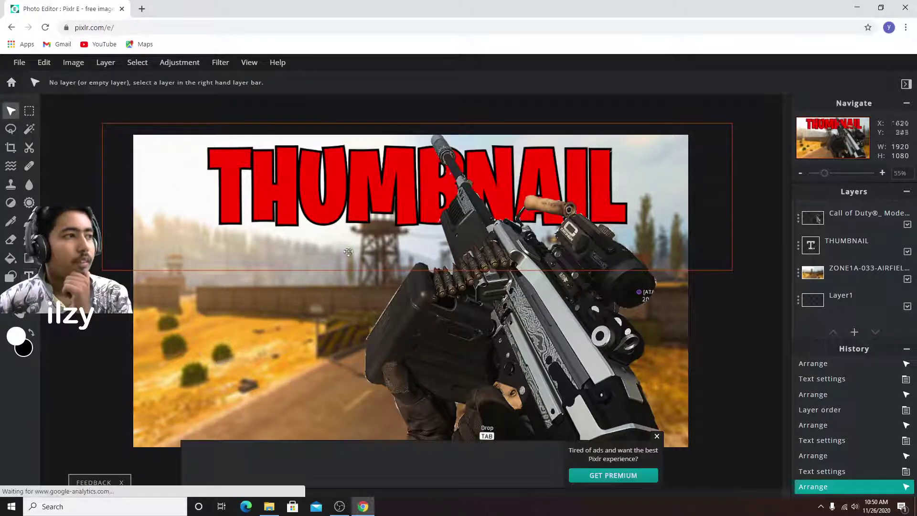
pyautogui.click(475, 319)
pyautogui.click(656, 436)
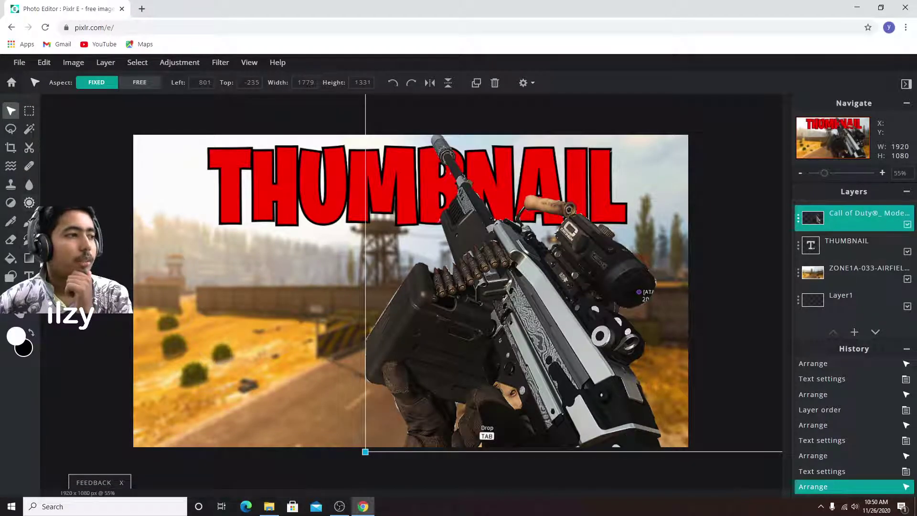
pyautogui.press('t')
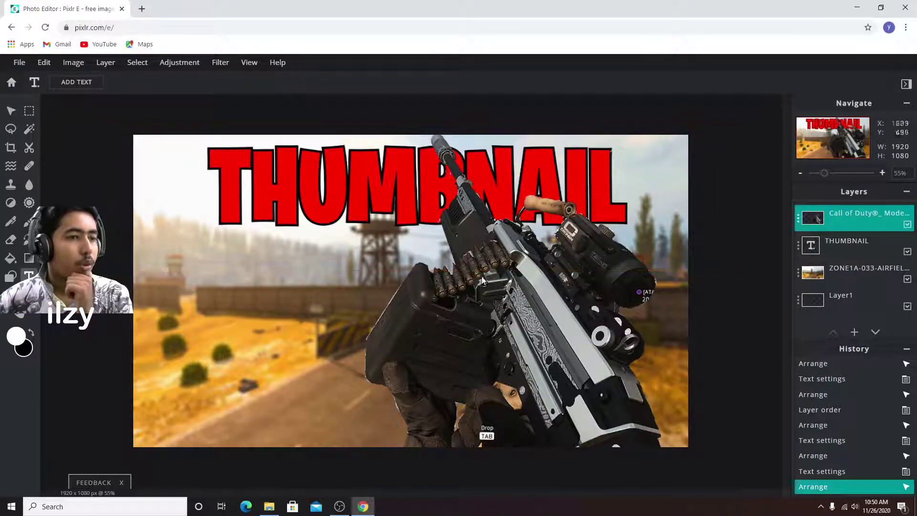
pyautogui.click(18, 111)
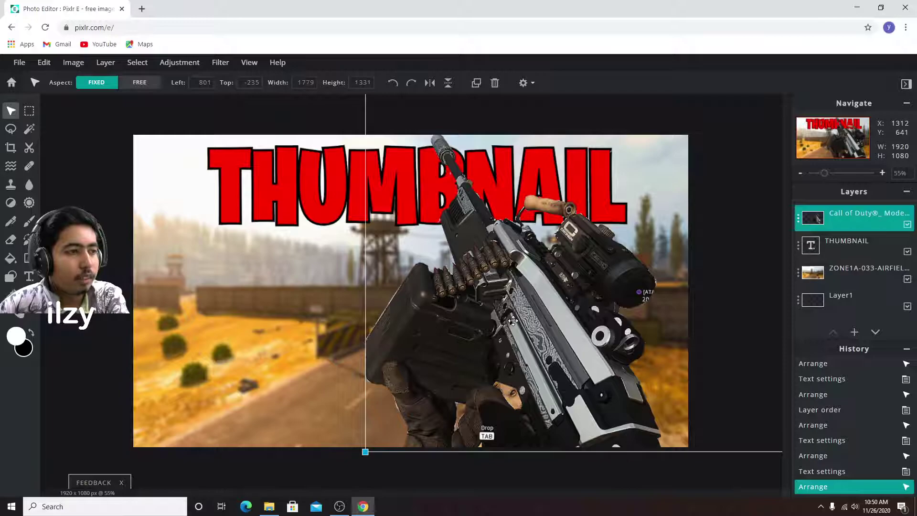
pyautogui.click(210, 64)
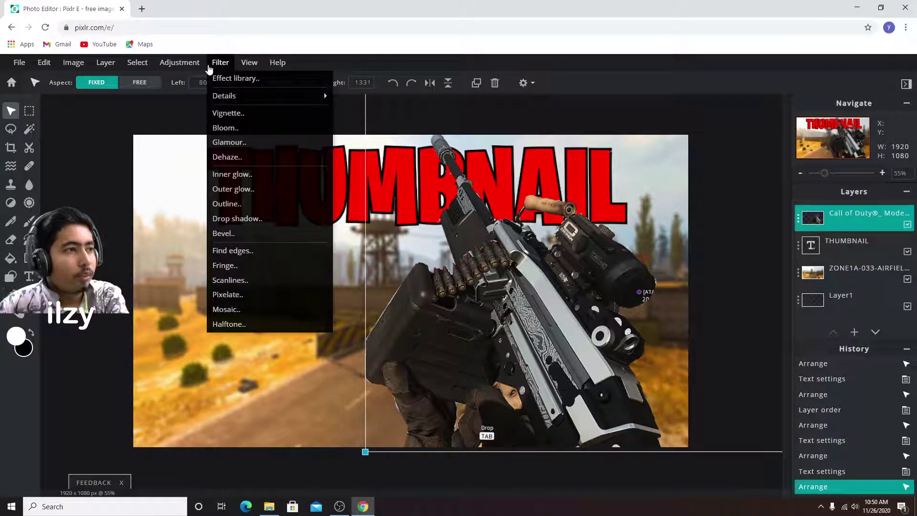
# - Give the gun cutout a white outer glow: size 24 px, feather 53%, opacity 72%
pyautogui.click(239, 190)
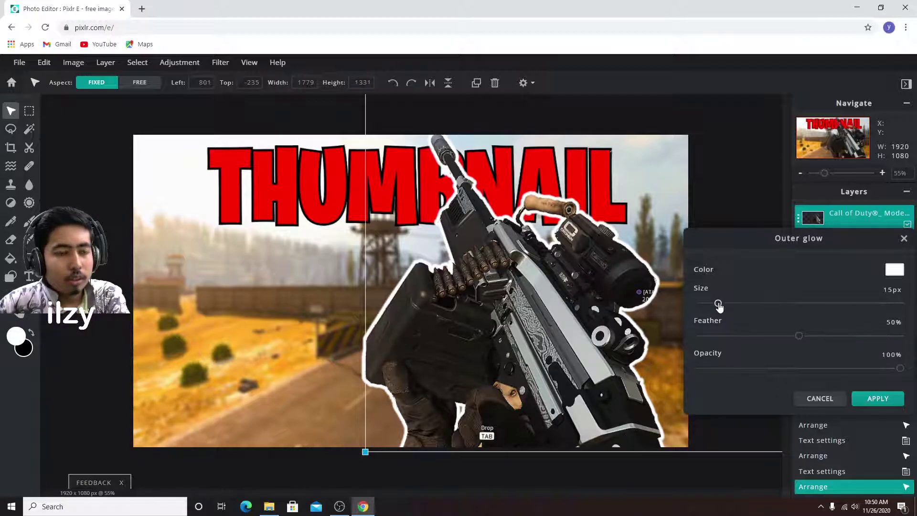
pyautogui.moveTo(718, 304)
pyautogui.mouseDown()
pyautogui.moveTo(900, 302)
pyautogui.moveTo(709, 310)
pyautogui.mouseUp()
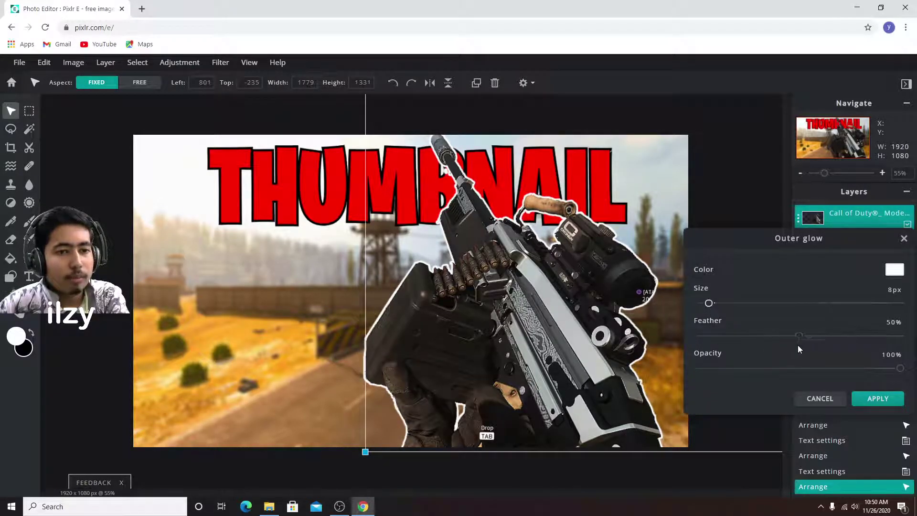
pyautogui.moveTo(799, 336); pyautogui.dragTo(900, 337)
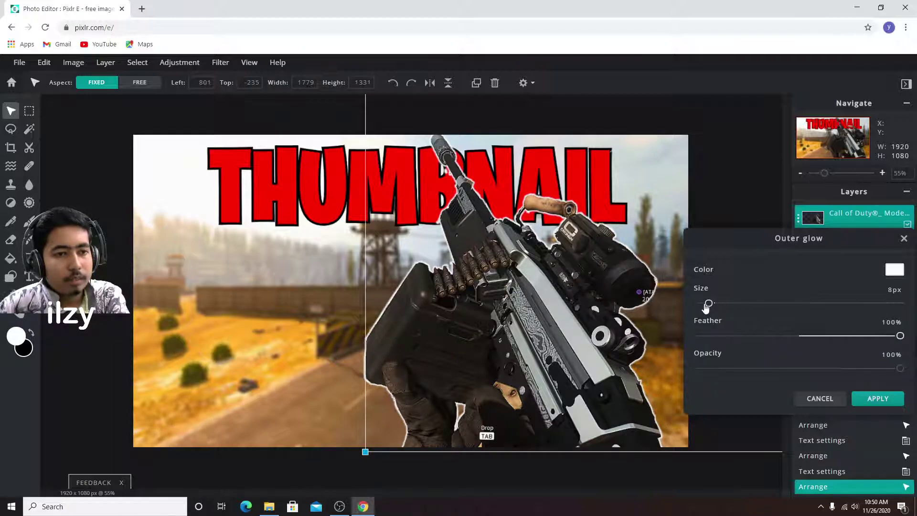
pyautogui.moveTo(705, 308); pyautogui.dragTo(725, 307)
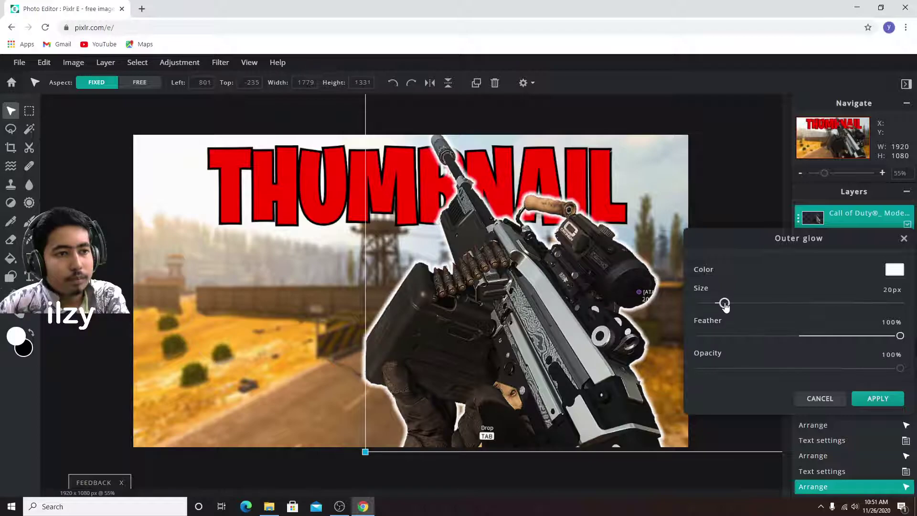
pyautogui.moveTo(901, 370)
pyautogui.mouseDown()
pyautogui.moveTo(748, 369)
pyautogui.moveTo(866, 384)
pyautogui.moveTo(815, 389)
pyautogui.moveTo(844, 381)
pyautogui.mouseUp()
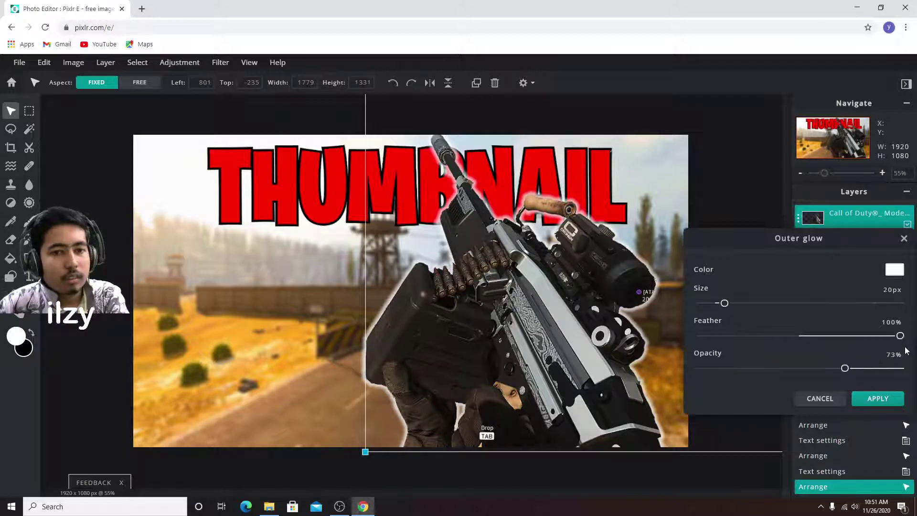
pyautogui.moveTo(724, 303); pyautogui.dragTo(817, 303)
pyautogui.moveTo(844, 369); pyautogui.dragTo(787, 369)
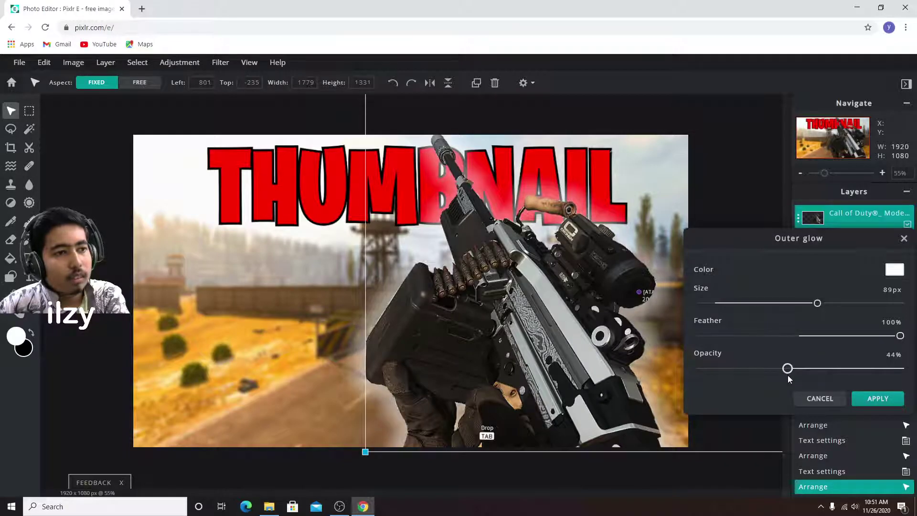
pyautogui.moveTo(900, 337); pyautogui.dragTo(806, 337)
pyautogui.moveTo(817, 303); pyautogui.dragTo(730, 303)
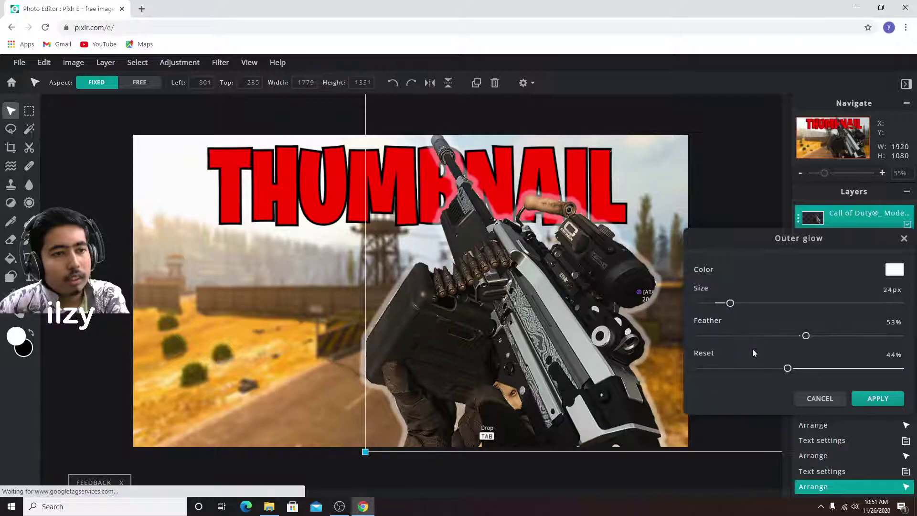
pyautogui.moveTo(787, 371); pyautogui.dragTo(844, 371)
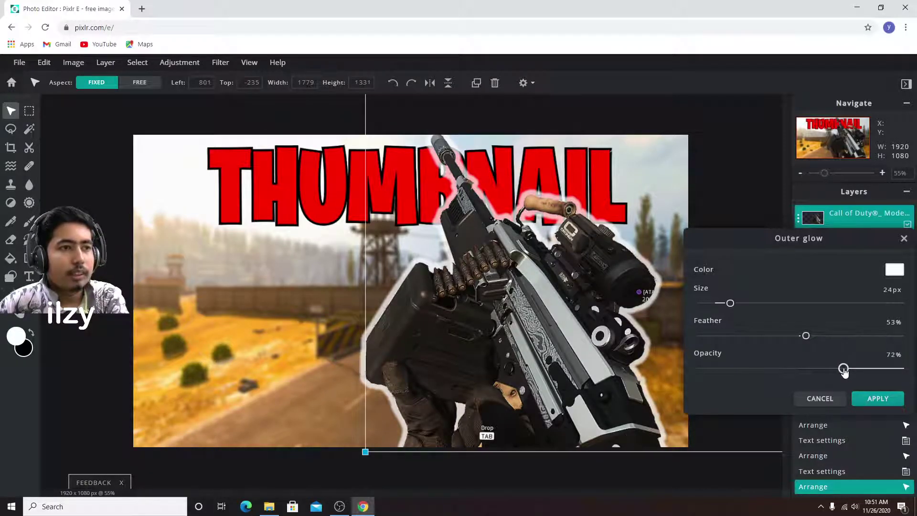
pyautogui.click(877, 399)
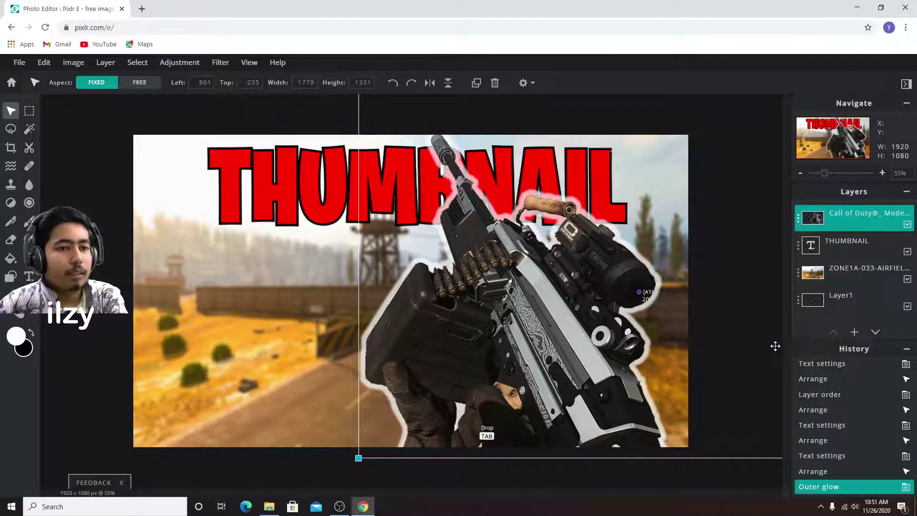
# - Drag the webcam photo from the desktop into the current thumbnail as a layer
pyautogui.click(311, 117)
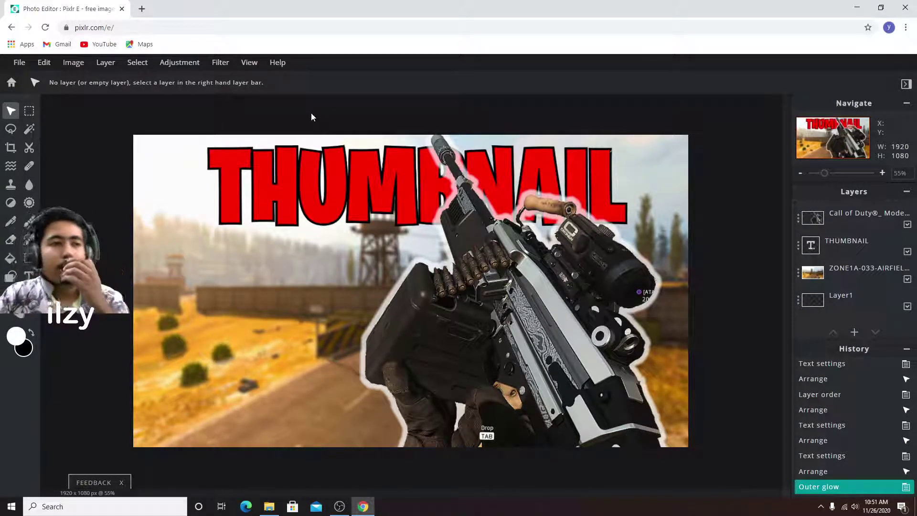
pyautogui.moveTo(338, 4); pyautogui.dragTo(334, 30)
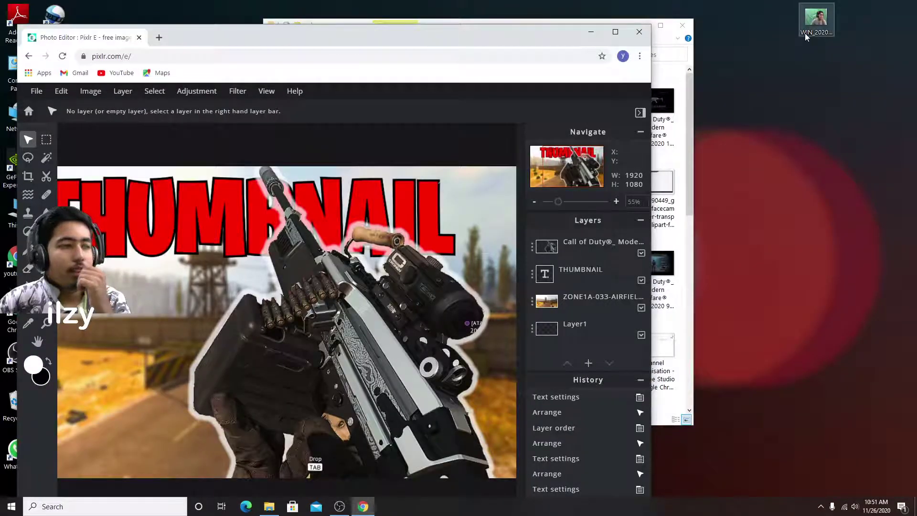
pyautogui.moveTo(806, 38); pyautogui.dragTo(570, 366)
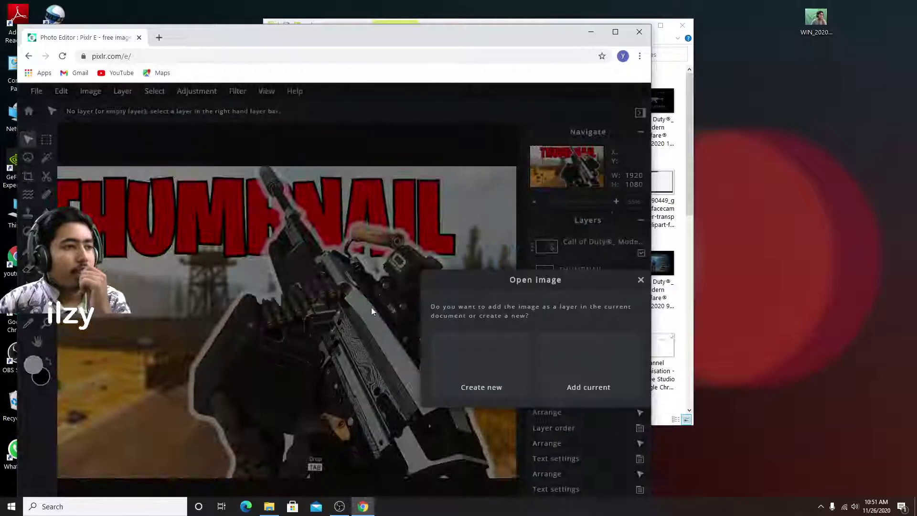
pyautogui.click(570, 366)
pyautogui.doubleClick(403, 30)
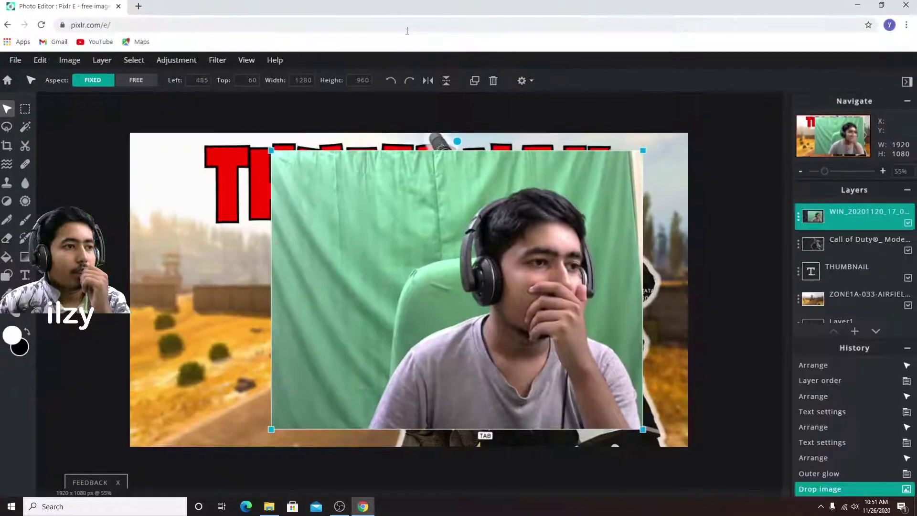
# - Shrink the webcam photo to about a third, tilt it and place it at left
pyautogui.moveTo(438, 232); pyautogui.dragTo(308, 244)
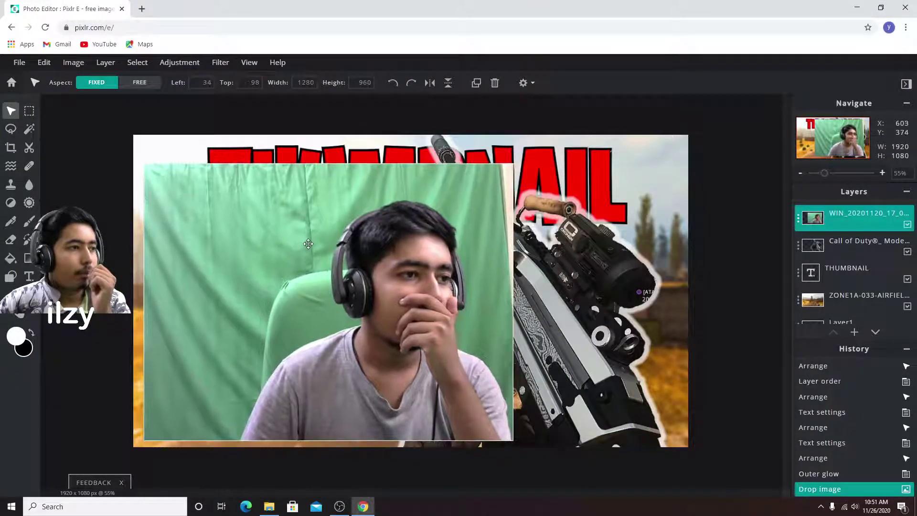
pyautogui.moveTo(142, 164); pyautogui.dragTo(387, 345)
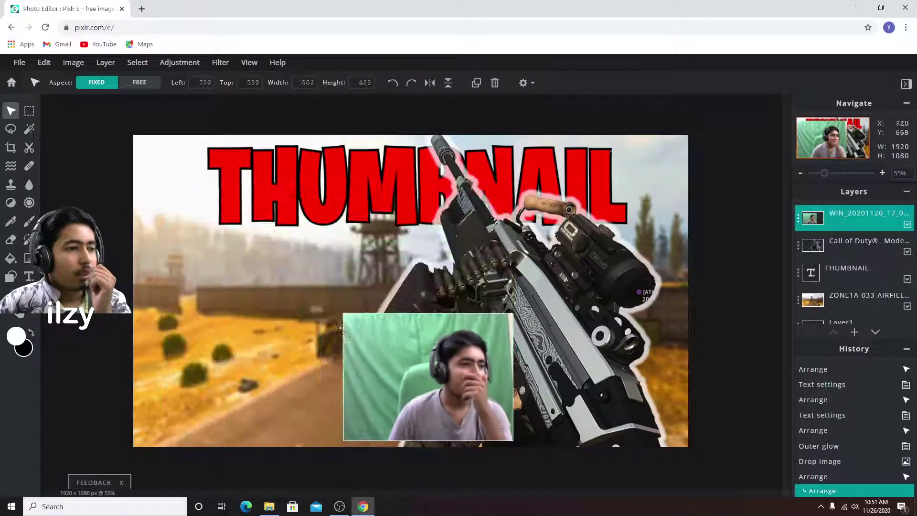
pyautogui.moveTo(441, 383); pyautogui.dragTo(228, 294)
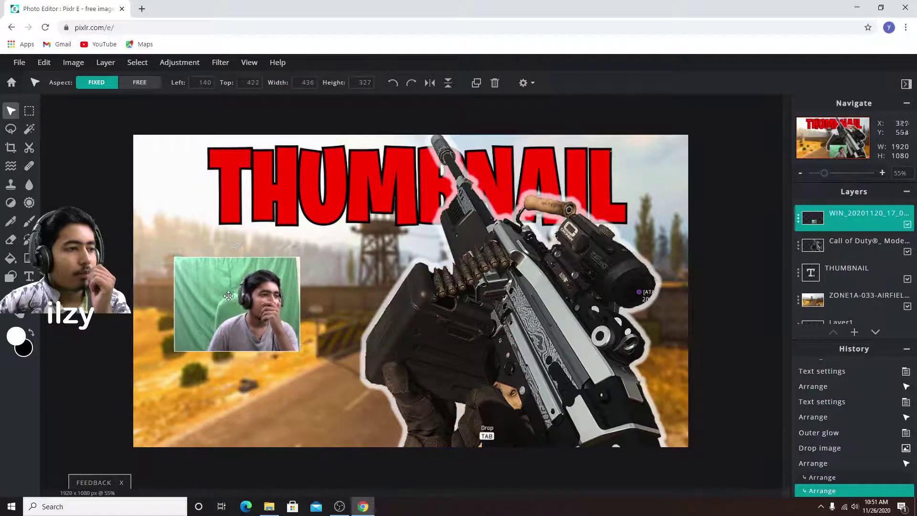
pyautogui.moveTo(237, 247); pyautogui.dragTo(264, 253)
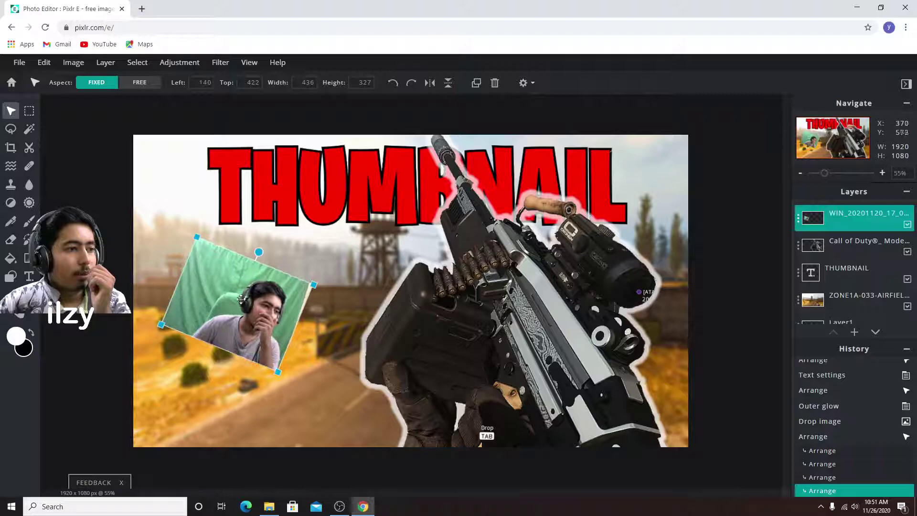
pyautogui.moveTo(268, 349); pyautogui.dragTo(321, 480)
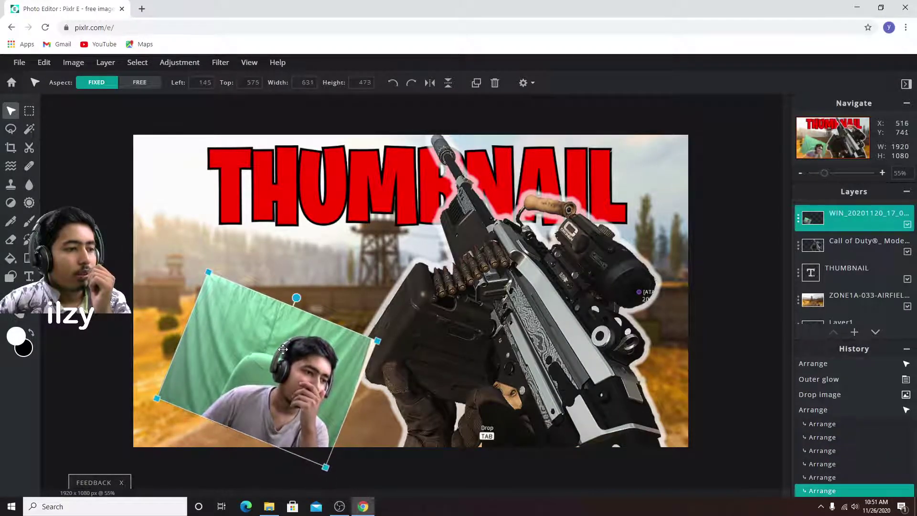
pyautogui.moveTo(268, 373); pyautogui.dragTo(259, 345)
pyautogui.moveTo(199, 243); pyautogui.dragTo(201, 240)
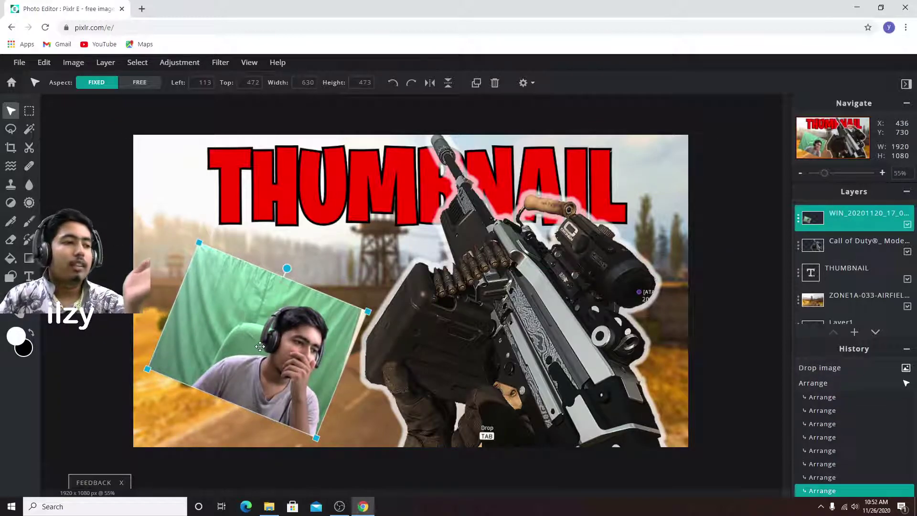
# - Delete the webcam image layer from the Layers panel
pyautogui.click(859, 211)
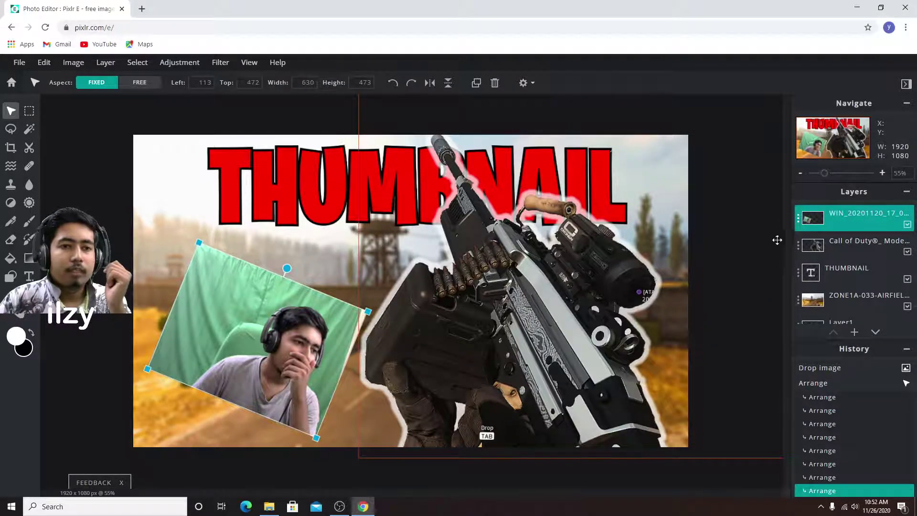
pyautogui.click(817, 219)
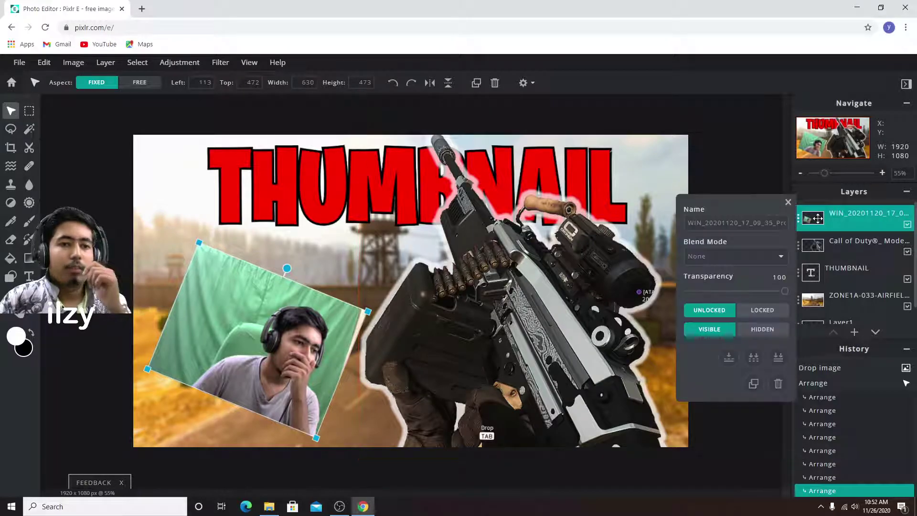
pyautogui.click(828, 218)
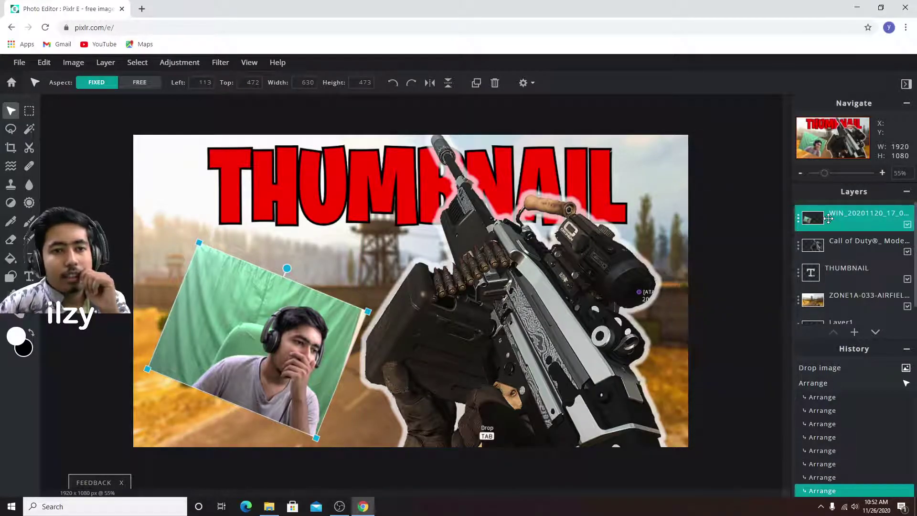
pyautogui.click(777, 383)
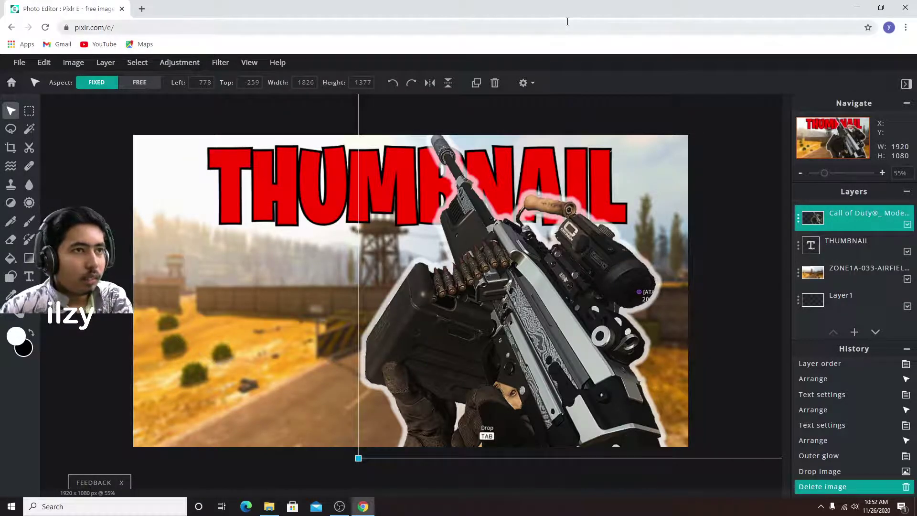
# - Add Call_of_Duty_Warzone_Logo from This PC > Videos > Captures to the thumbnail as a layer
pyautogui.moveTo(566, 19); pyautogui.dragTo(512, 16)
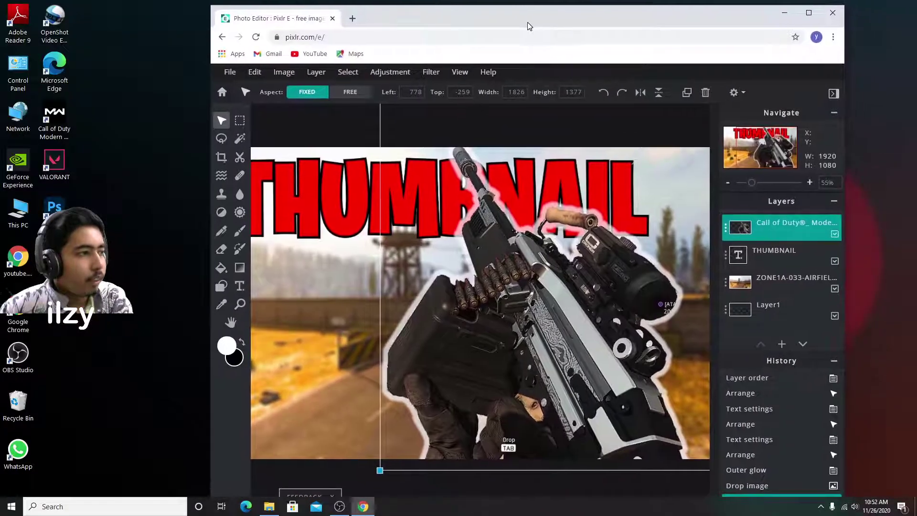
pyautogui.doubleClick(14, 219)
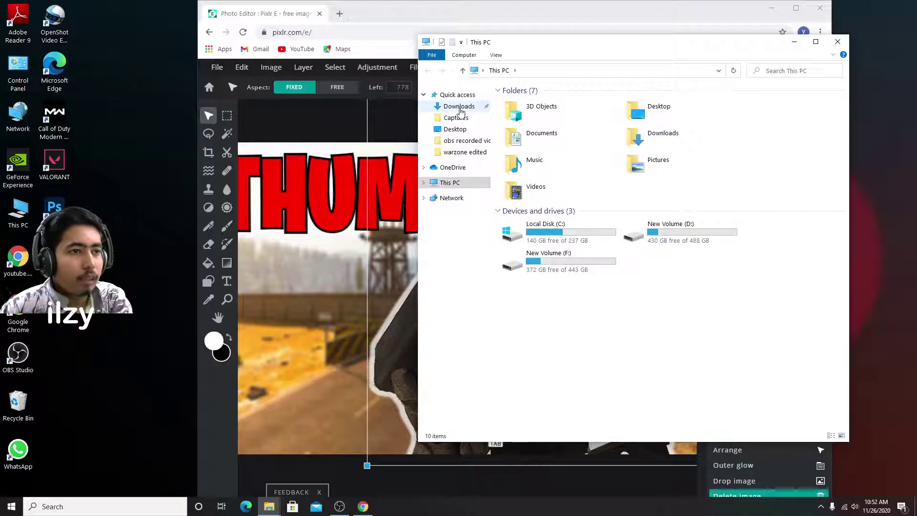
pyautogui.click(456, 118)
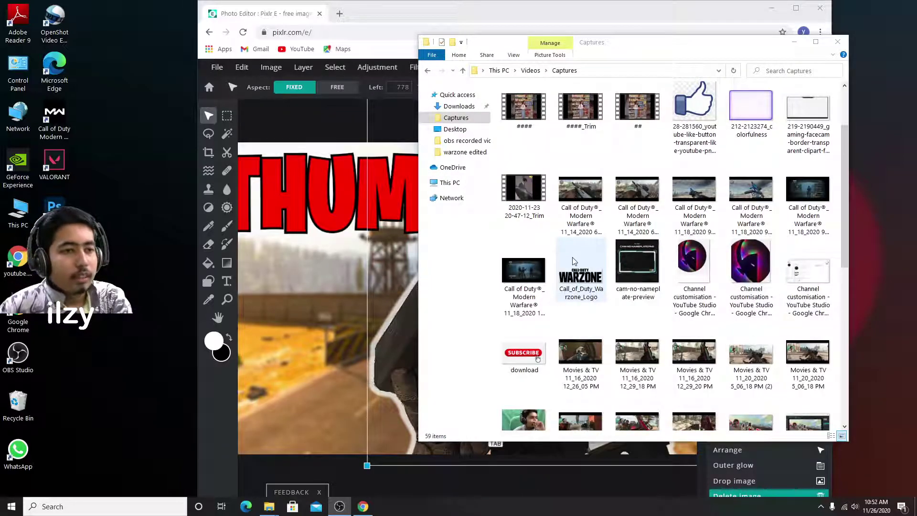
pyautogui.moveTo(607, 19); pyautogui.dragTo(682, 29)
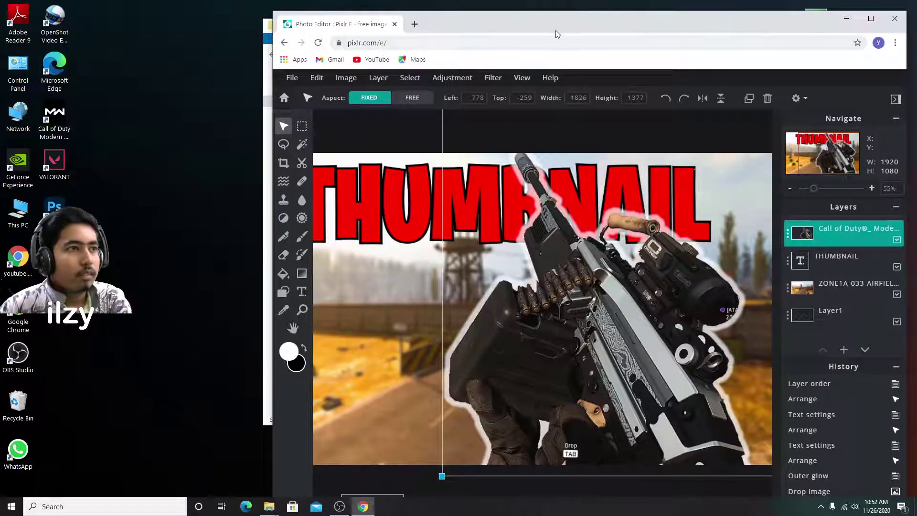
pyautogui.moveTo(557, 34); pyautogui.dragTo(529, 90)
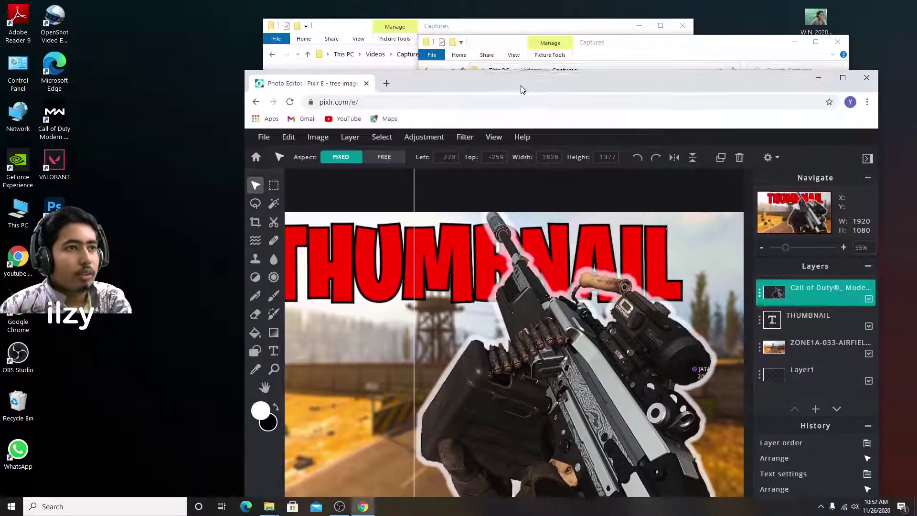
pyautogui.click(598, 50)
pyautogui.moveTo(581, 271)
pyautogui.mouseDown()
pyautogui.moveTo(435, 324)
pyautogui.moveTo(359, 339)
pyautogui.mouseUp()
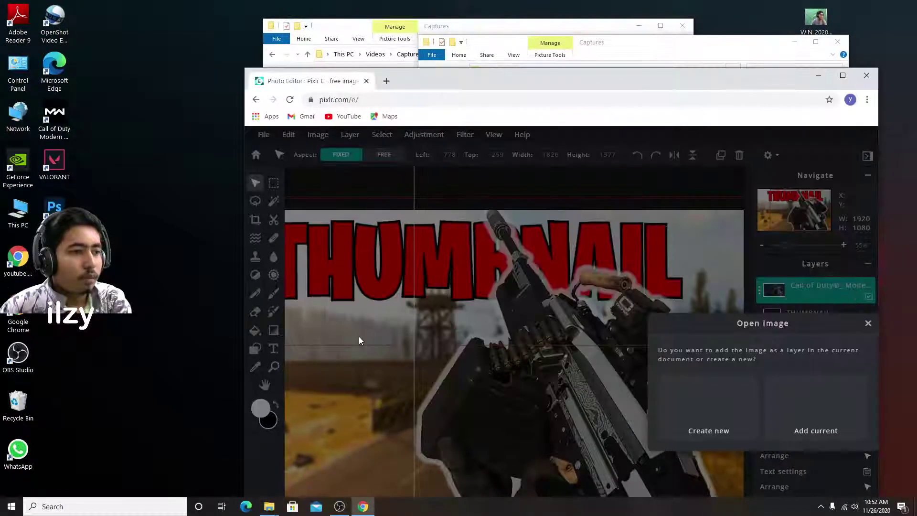
pyautogui.click(838, 401)
# - Move the Warzone logo to the left side of the canvas, dismissing the premium ad
pyautogui.doubleClick(556, 76)
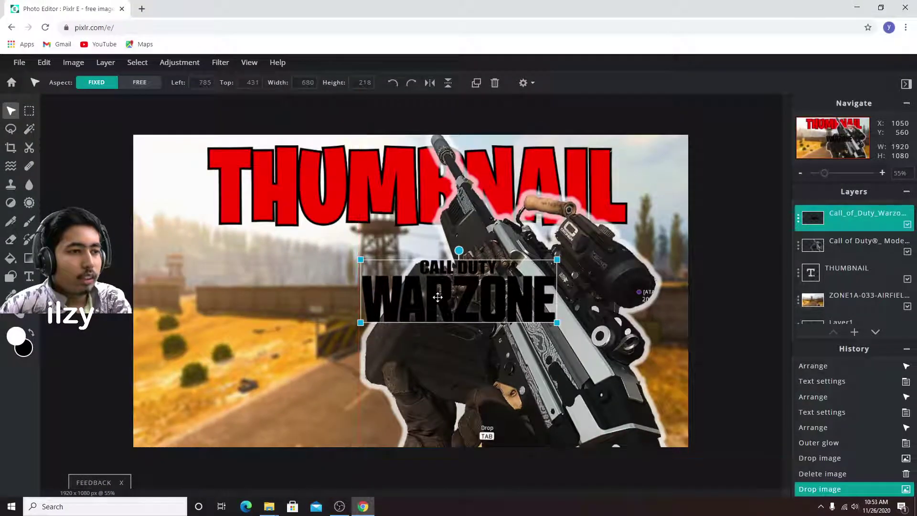
pyautogui.moveTo(441, 294); pyautogui.dragTo(246, 294)
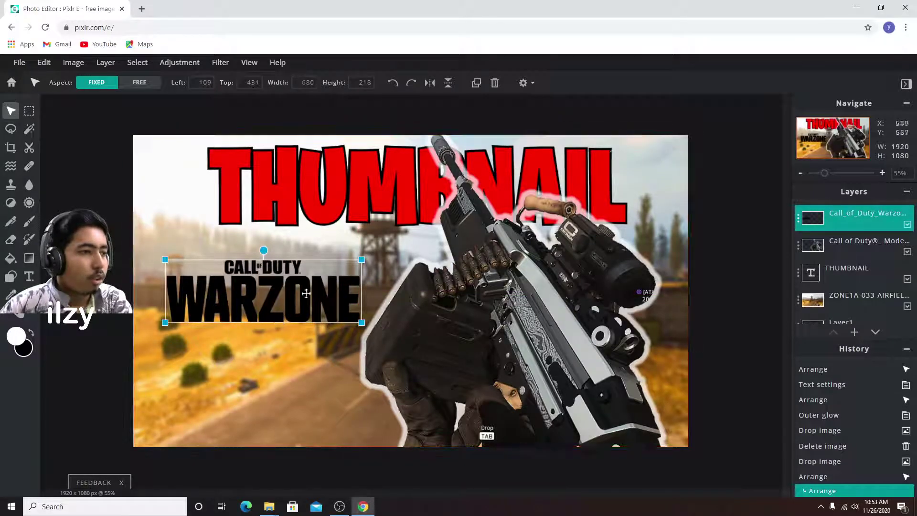
pyautogui.click(10, 128)
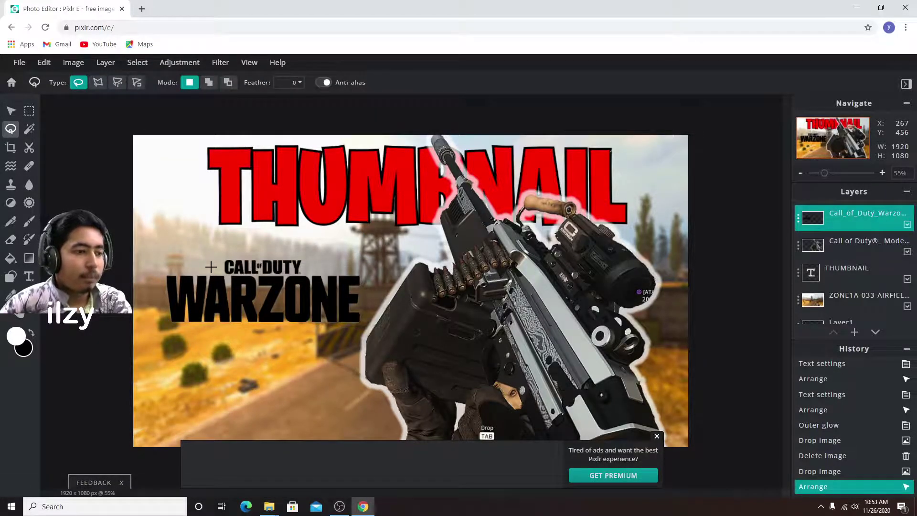
pyautogui.click(656, 436)
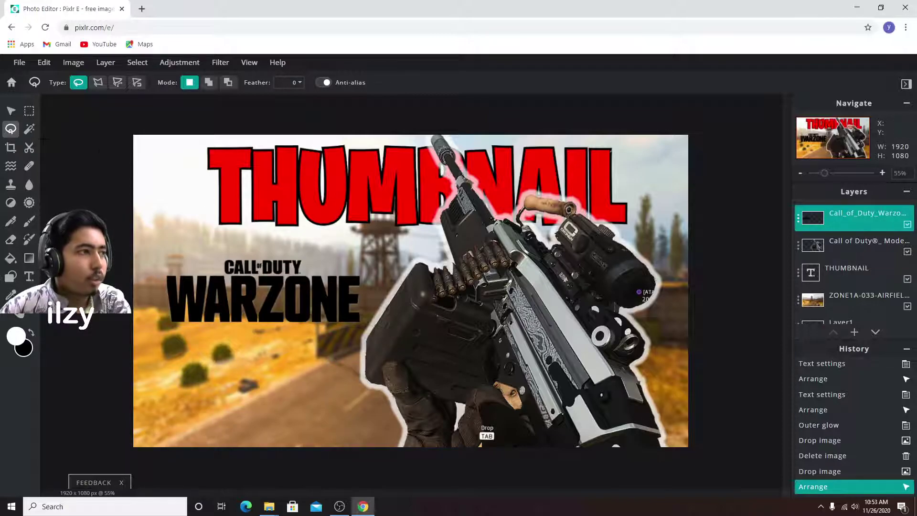
pyautogui.click(11, 110)
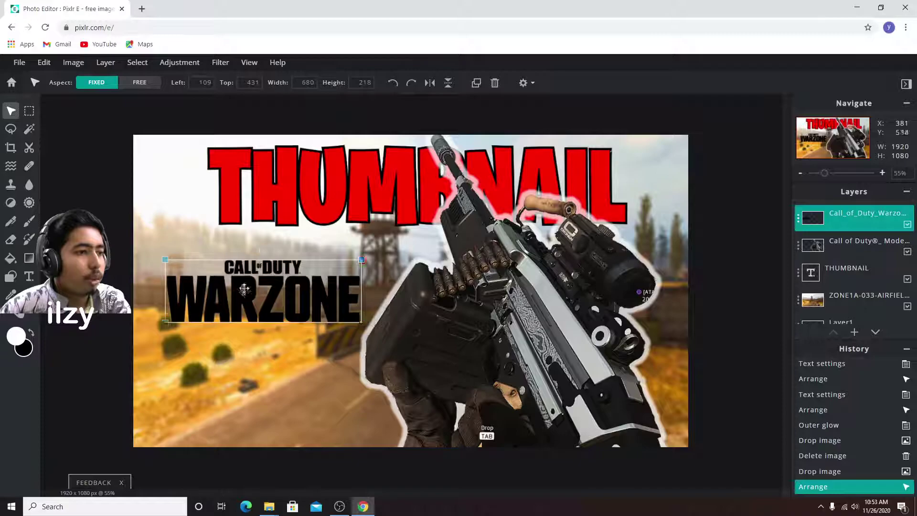
# - Resize the Warzone logo to about 703 × 225 and tilt it about 30° clockwise
pyautogui.moveTo(244, 288); pyautogui.dragTo(246, 306)
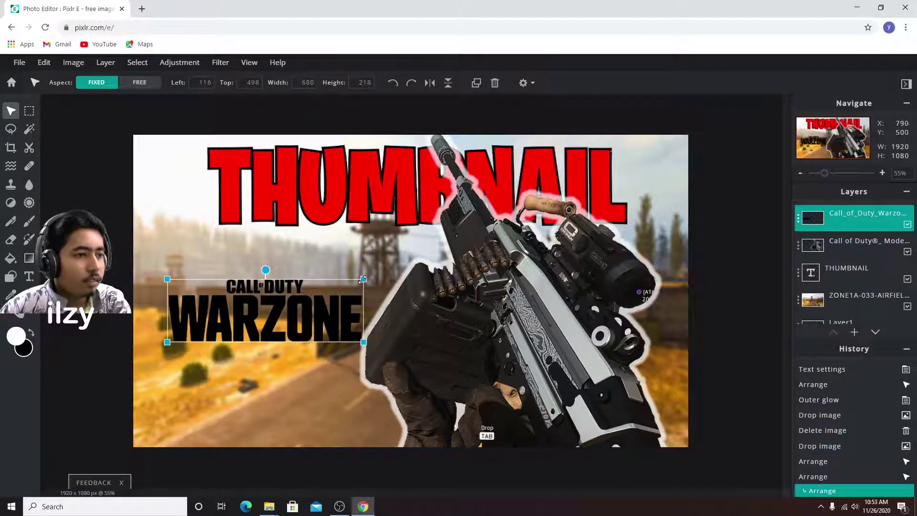
pyautogui.moveTo(363, 279); pyautogui.dragTo(472, 244)
pyautogui.moveTo(294, 308)
pyautogui.mouseDown()
pyautogui.moveTo(260, 322)
pyautogui.moveTo(265, 328)
pyautogui.mouseUp()
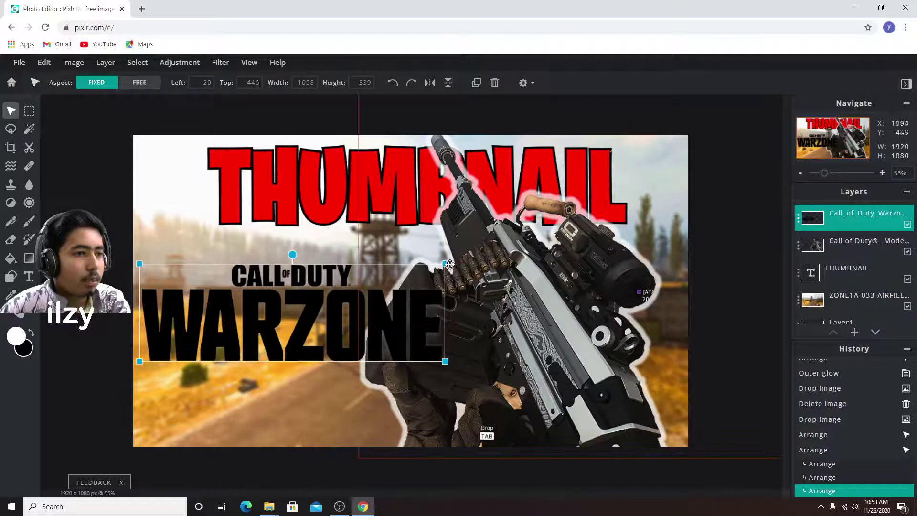
pyautogui.moveTo(450, 264); pyautogui.dragTo(342, 297)
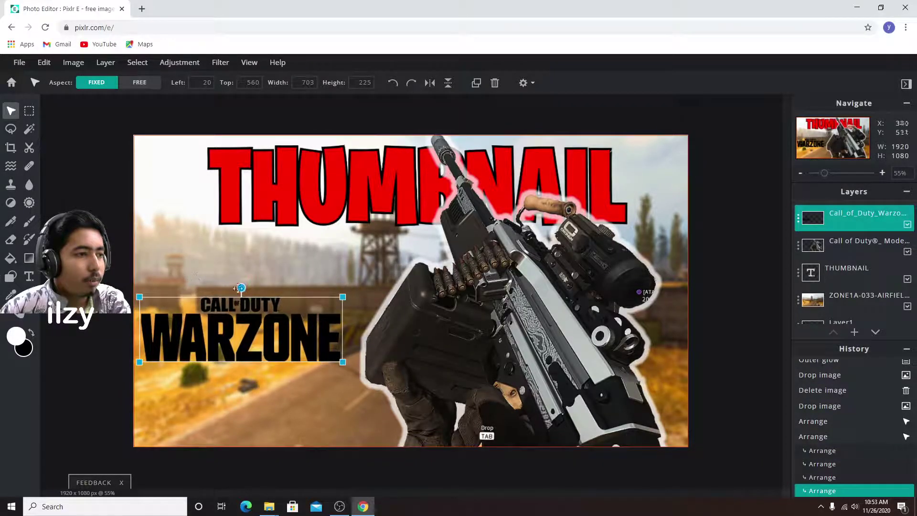
pyautogui.moveTo(240, 287); pyautogui.dragTo(264, 298)
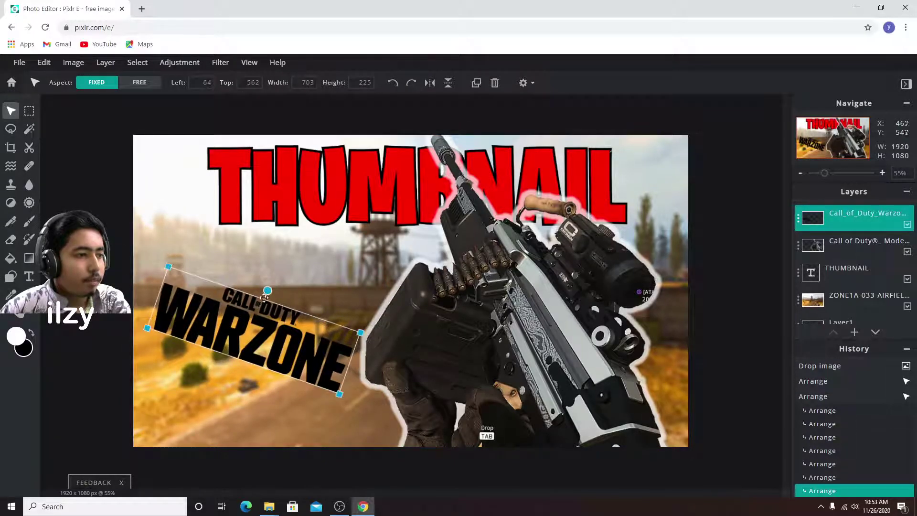
pyautogui.moveTo(237, 336); pyautogui.dragTo(230, 335)
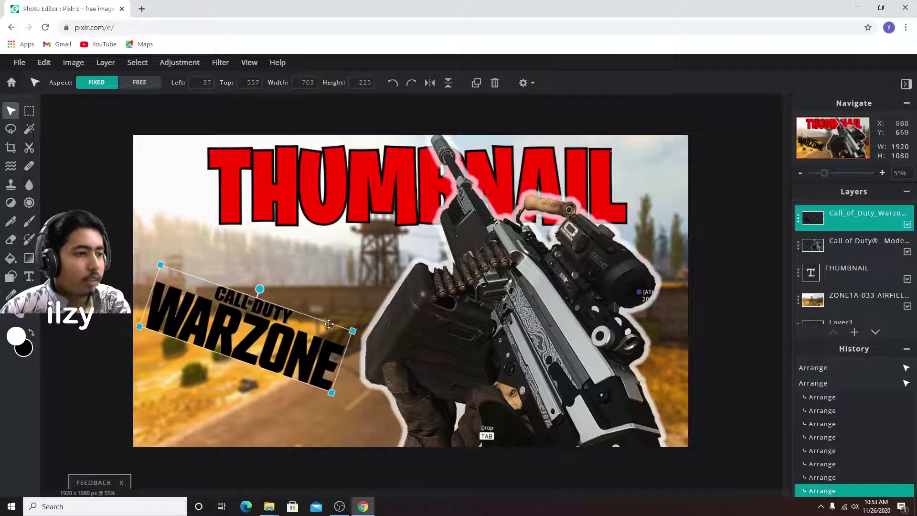
# - Slightly enlarge the logo and set a 36 px outer glow with 100% feather
pyautogui.moveTo(352, 330); pyautogui.dragTo(359, 331)
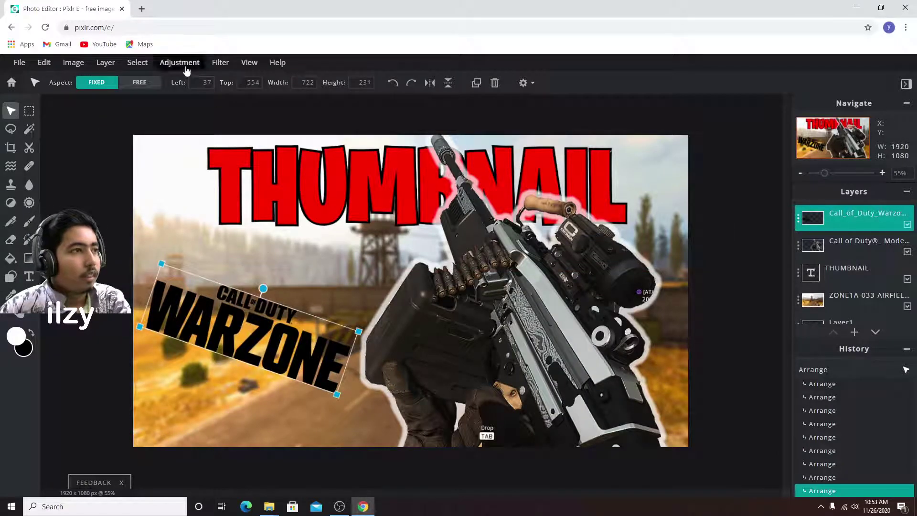
pyautogui.click(220, 62)
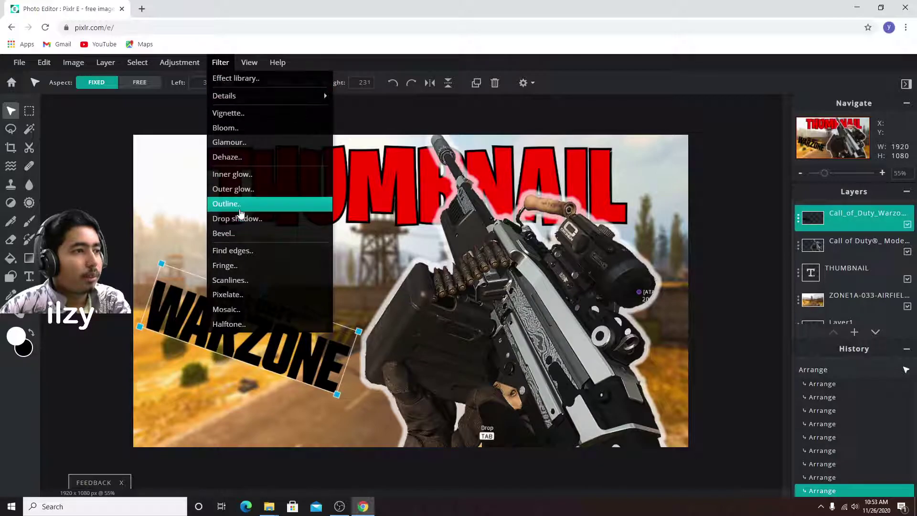
pyautogui.click(246, 191)
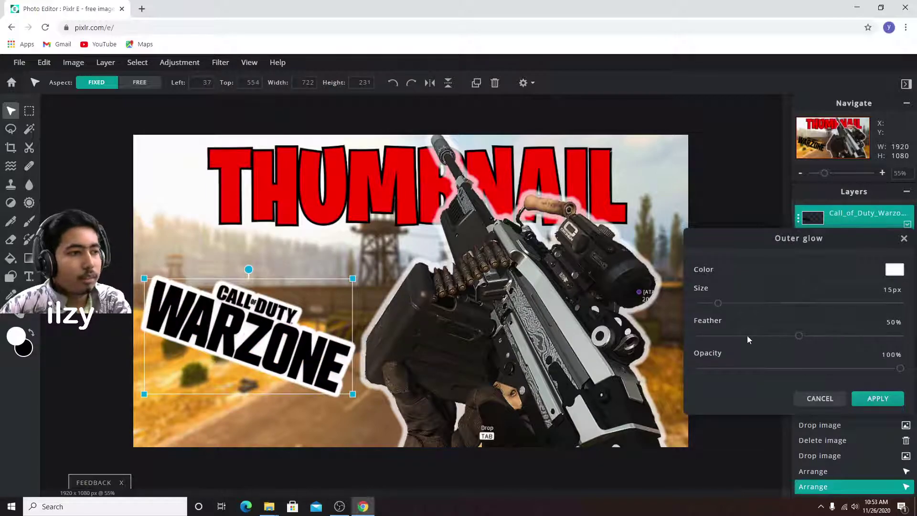
pyautogui.moveTo(733, 304); pyautogui.dragTo(747, 304)
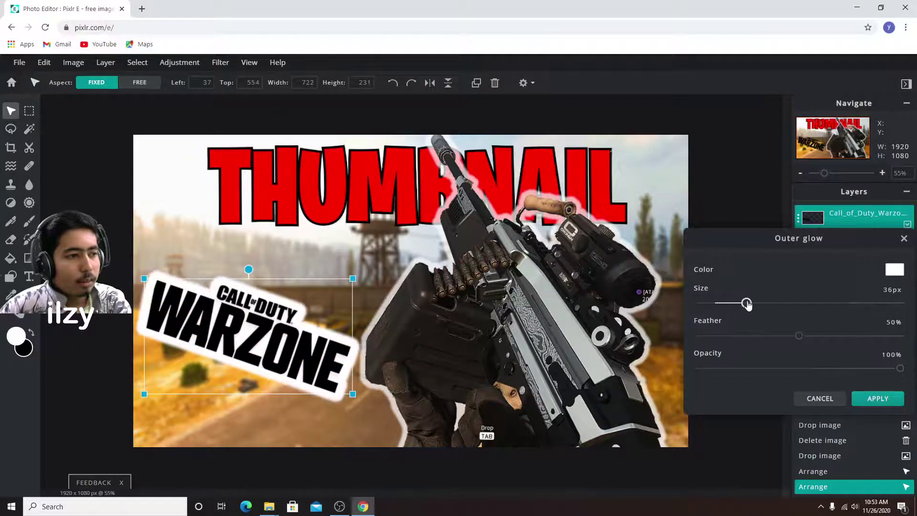
pyautogui.moveTo(800, 336)
pyautogui.mouseDown()
pyautogui.moveTo(902, 341)
pyautogui.moveTo(828, 380)
pyautogui.moveTo(900, 368)
pyautogui.mouseUp()
# - Apply the logo's glow, then rotate the Warzone logo back to level at the left edge
pyautogui.click(877, 399)
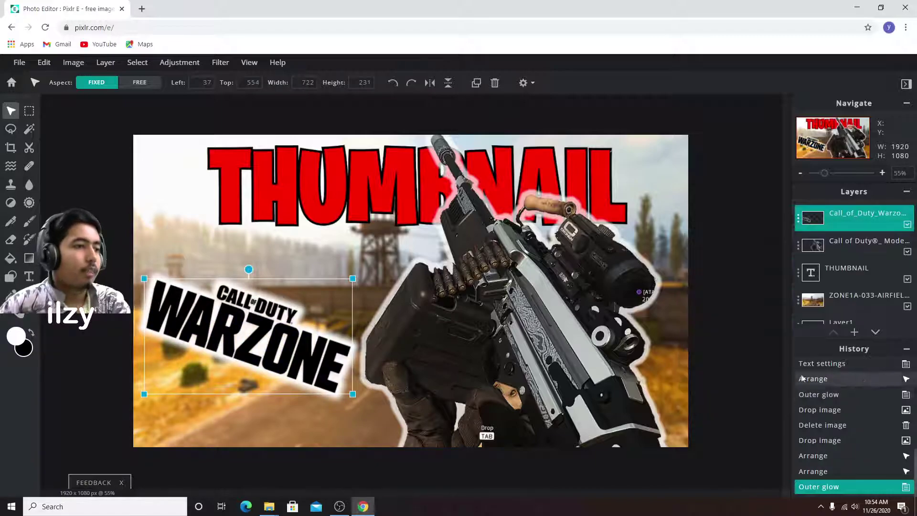
pyautogui.click(264, 178)
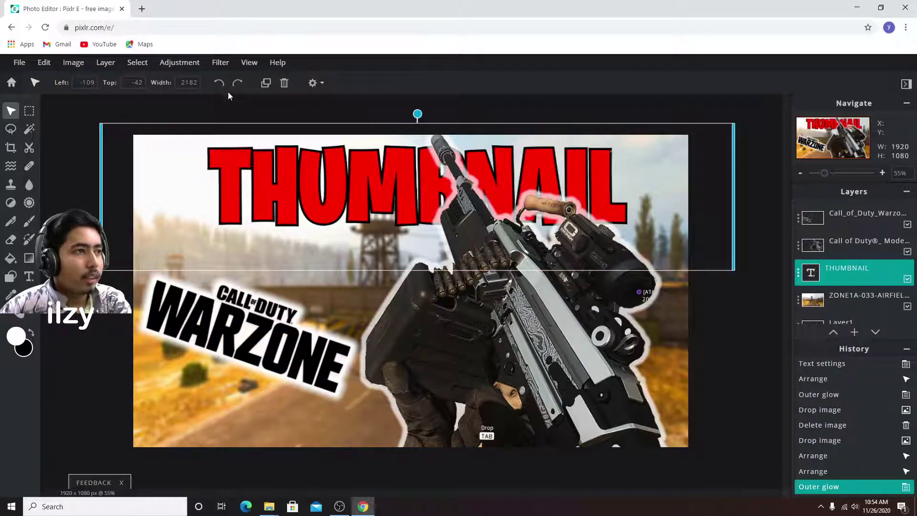
pyautogui.click(221, 62)
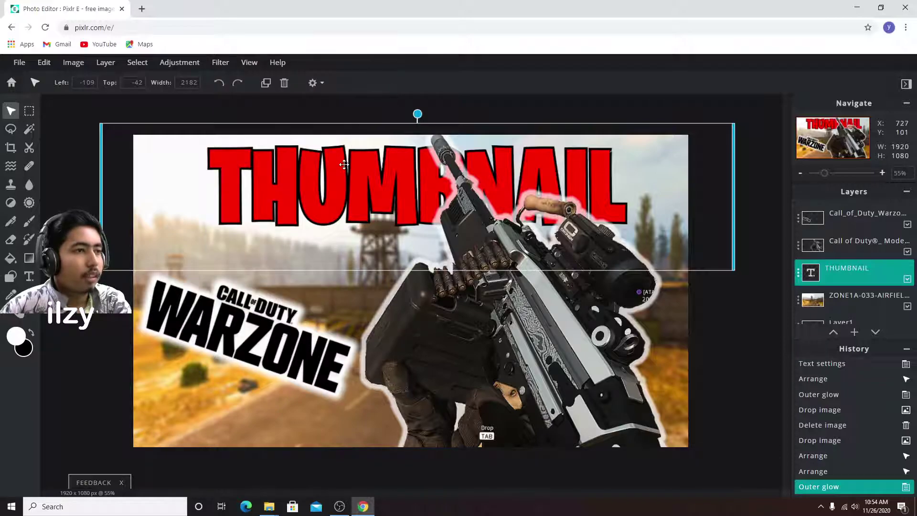
pyautogui.click(261, 336)
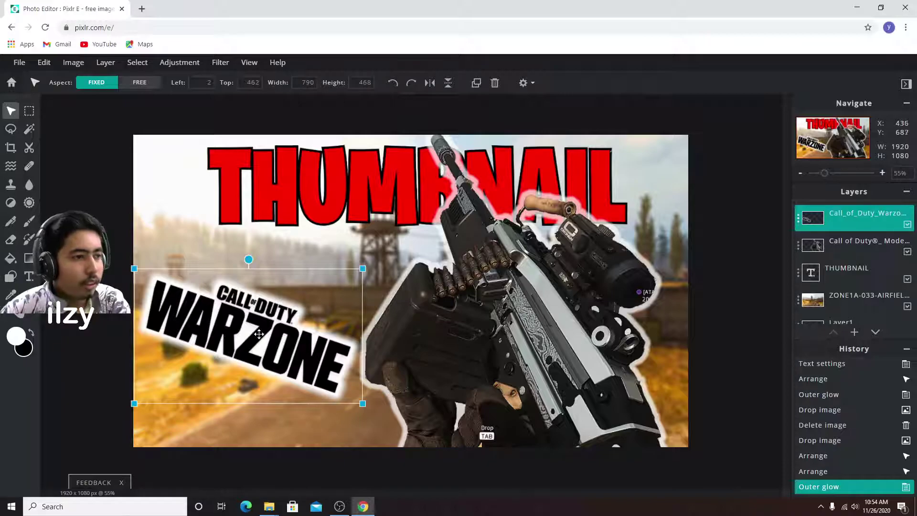
pyautogui.moveTo(247, 323); pyautogui.dragTo(245, 323)
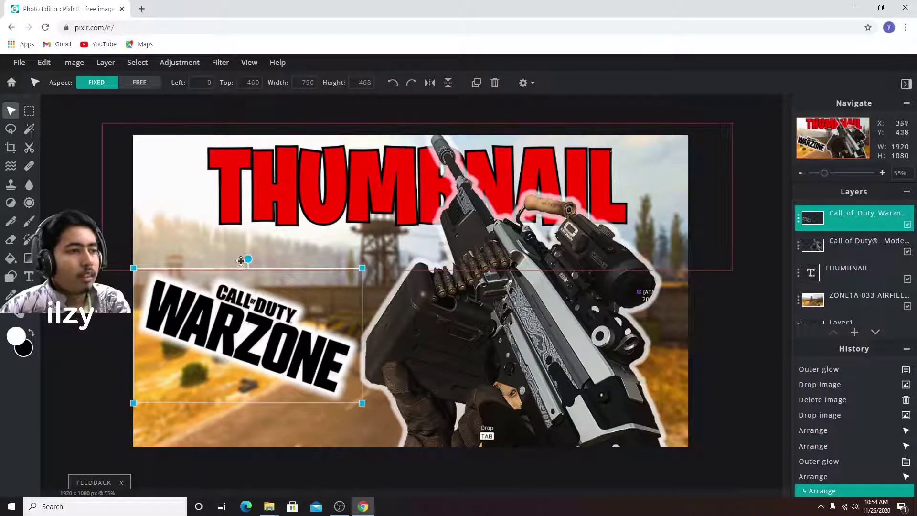
pyautogui.moveTo(248, 260); pyautogui.dragTo(221, 263)
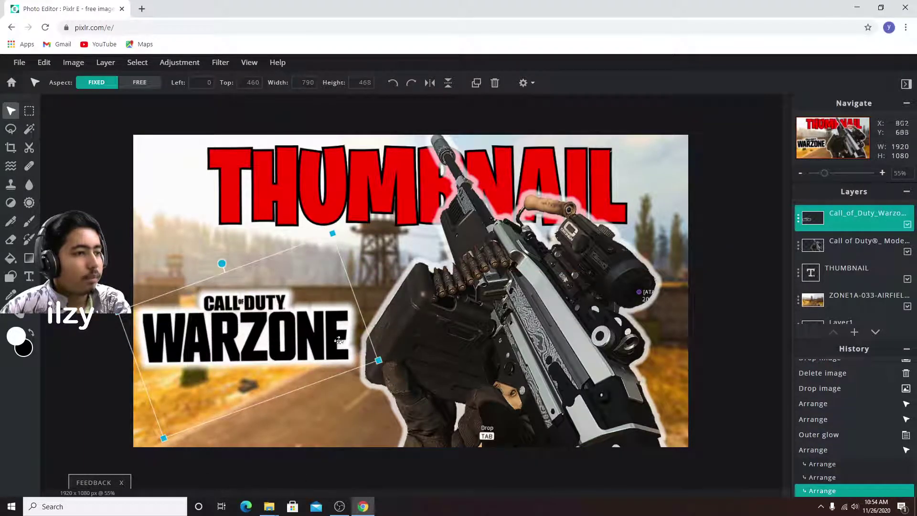
pyautogui.click(112, 252)
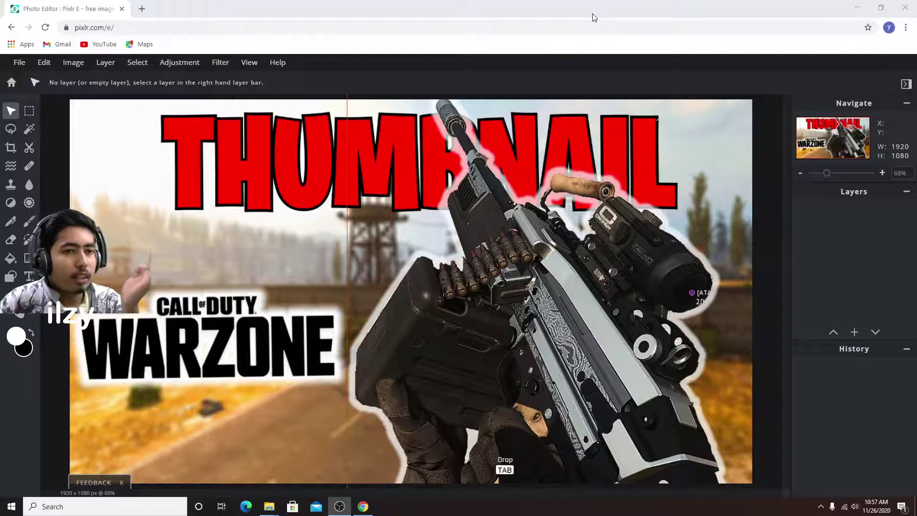
# - Preview the Camo Select Dragon screenshot, then add it from Captures to the thumbnail as a layer
pyautogui.moveTo(596, 11)
pyautogui.mouseDown()
pyautogui.moveTo(592, 19)
pyautogui.moveTo(391, 20)
pyautogui.mouseUp()
pyautogui.click(726, 52)
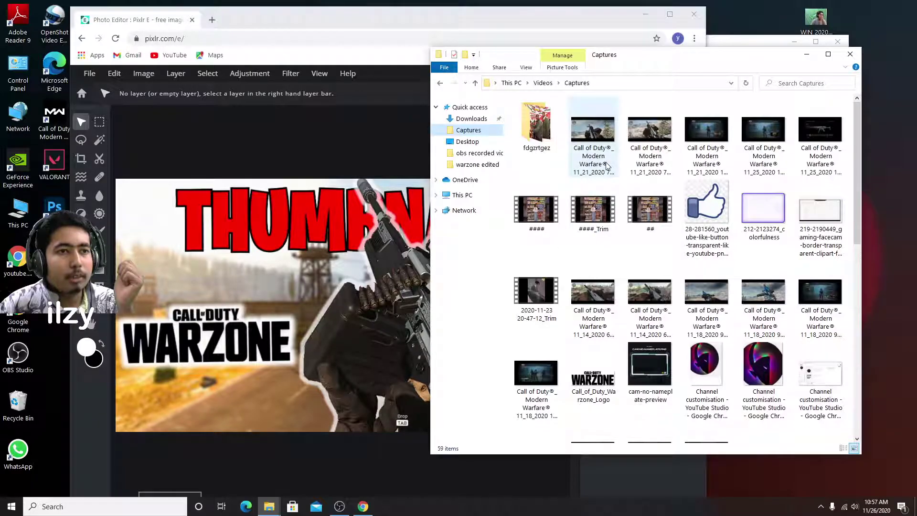
pyautogui.moveTo(819, 143)
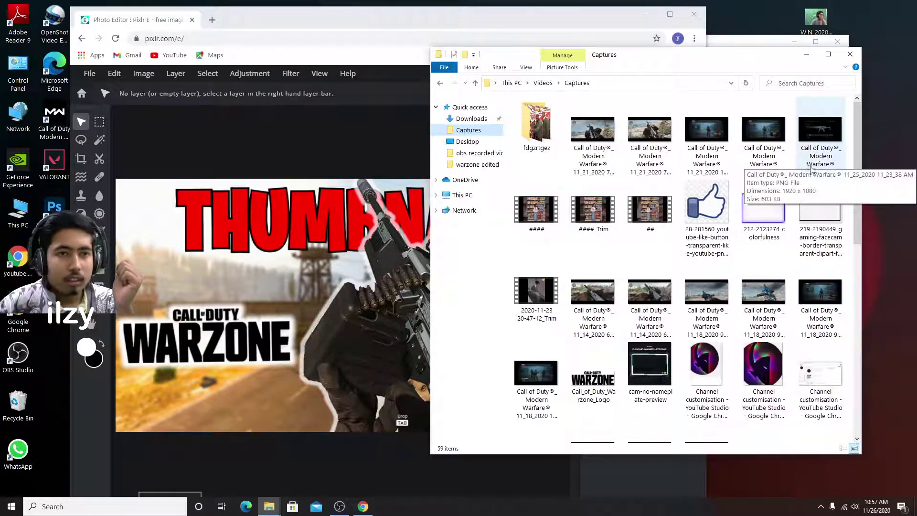
pyautogui.doubleClick(806, 149)
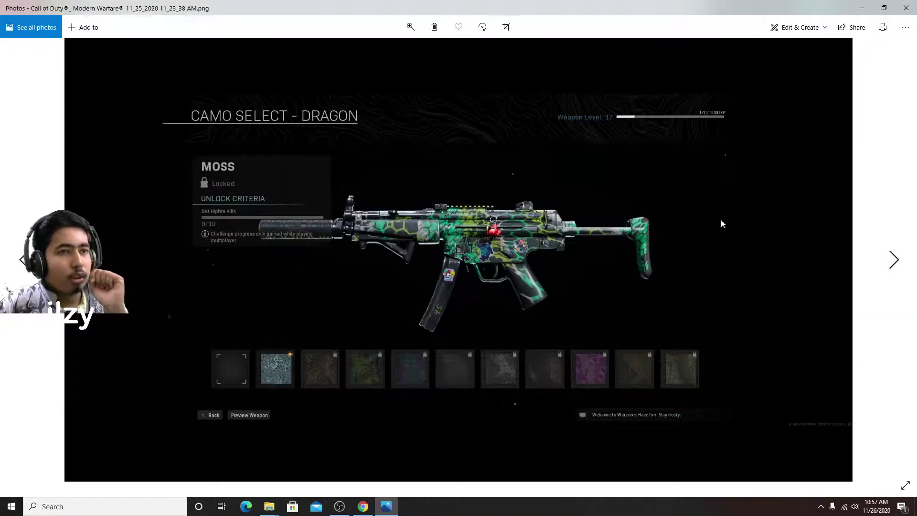
pyautogui.click(905, 8)
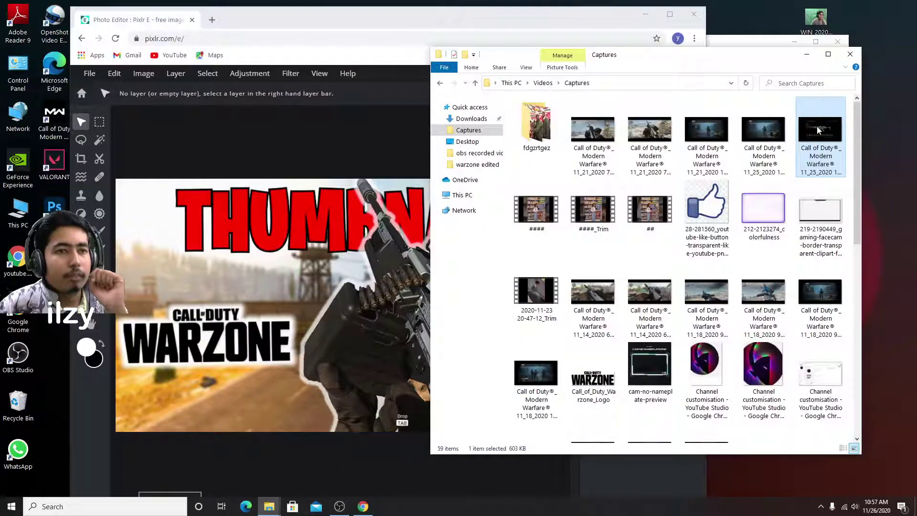
pyautogui.moveTo(820, 130); pyautogui.dragTo(330, 260)
pyautogui.click(433, 293)
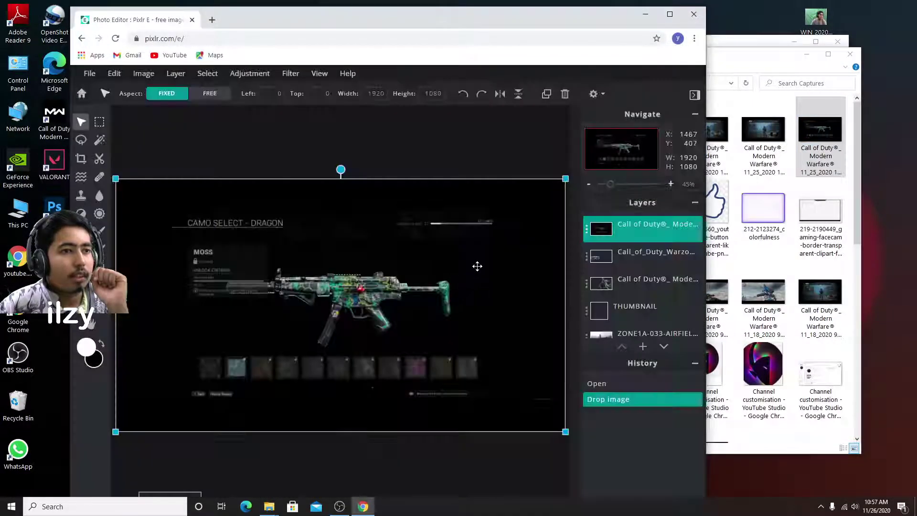
pyautogui.doubleClick(571, 22)
# - Shrink the weapon screenshot into a small inset tilted about 30° clockwise
pyautogui.moveTo(69, 99)
pyautogui.mouseDown()
pyautogui.moveTo(350, 308)
pyautogui.moveTo(511, 346)
pyautogui.mouseUp()
pyautogui.moveTo(620, 425); pyautogui.dragTo(241, 217)
pyautogui.moveTo(131, 138); pyautogui.dragTo(193, 199)
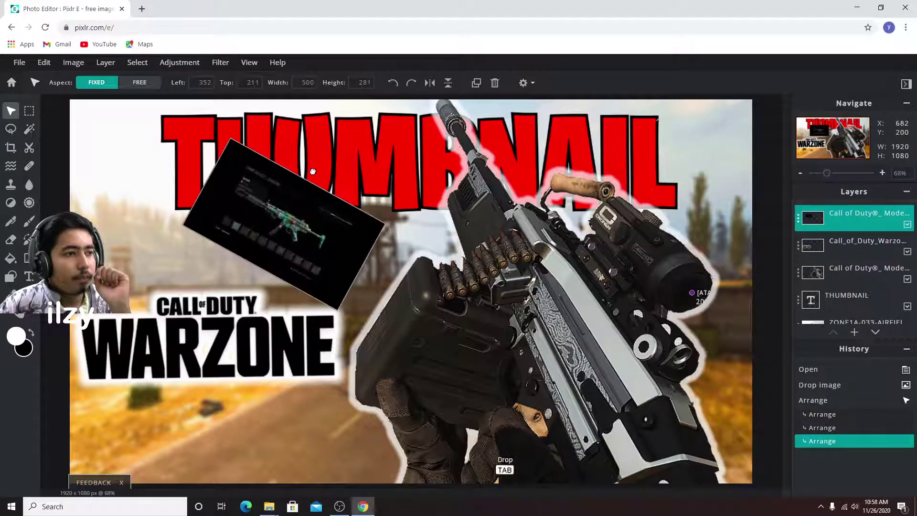
pyautogui.moveTo(284, 166); pyautogui.dragTo(312, 173)
# - Sharpen the screenshot with amount about 52 and move it right over the gun
pyautogui.click(220, 63)
pyautogui.moveTo(225, 95)
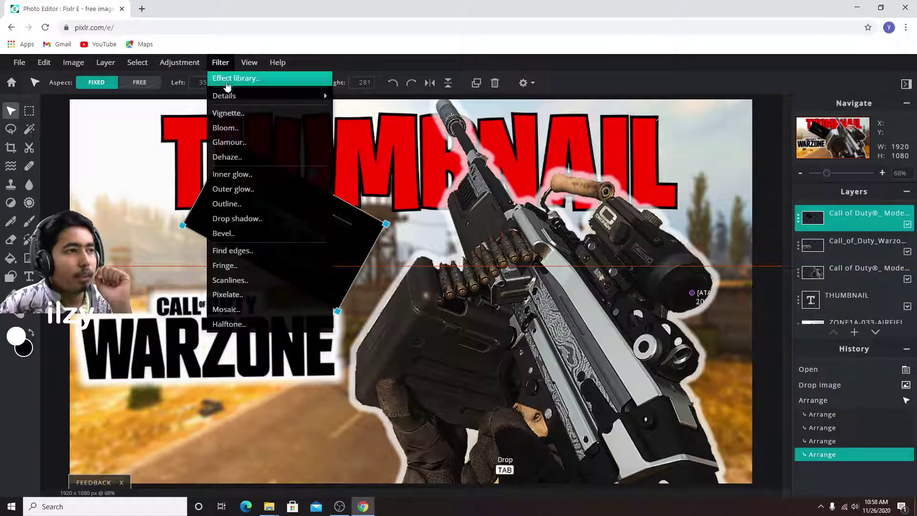
pyautogui.click(436, 92)
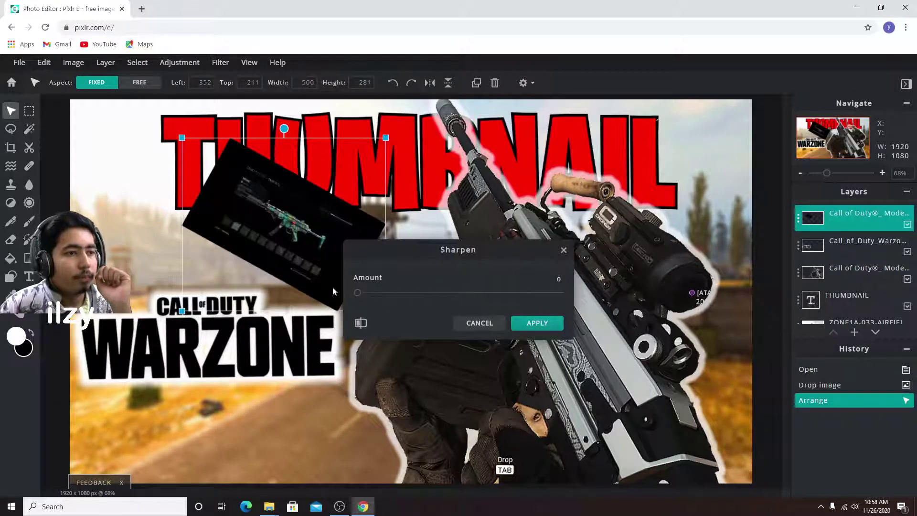
pyautogui.moveTo(357, 293)
pyautogui.mouseDown()
pyautogui.moveTo(581, 299)
pyautogui.moveTo(462, 300)
pyautogui.mouseUp()
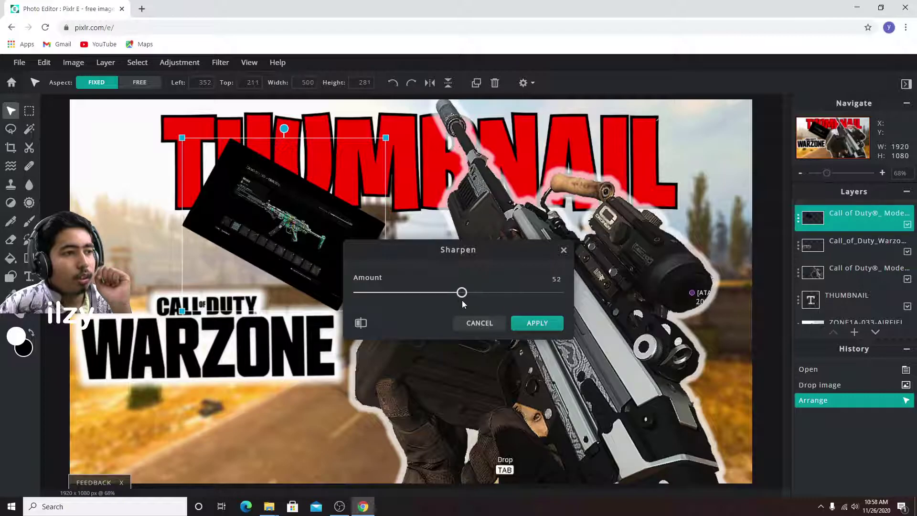
pyautogui.click(537, 323)
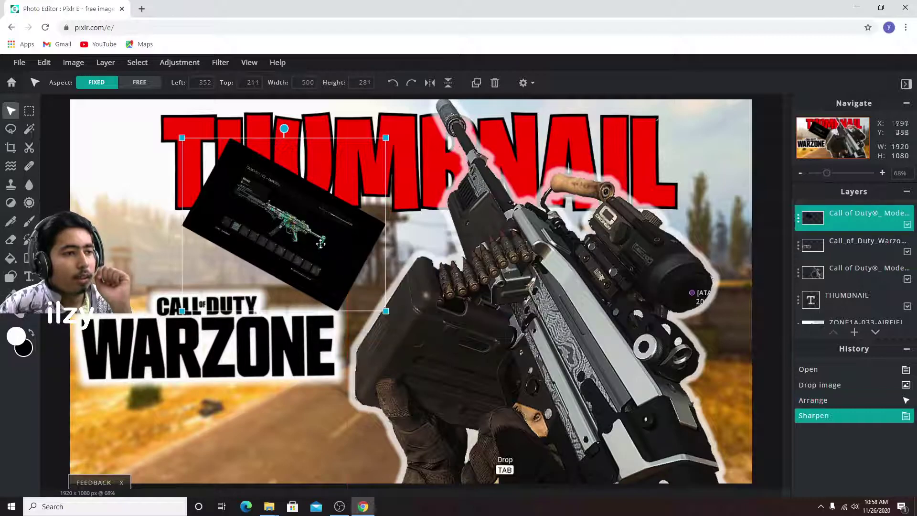
pyautogui.moveTo(286, 224)
pyautogui.mouseDown()
pyautogui.moveTo(242, 440)
pyautogui.moveTo(210, 203)
pyautogui.moveTo(649, 218)
pyautogui.moveTo(630, 232)
pyautogui.moveTo(625, 308)
pyautogui.mouseUp()
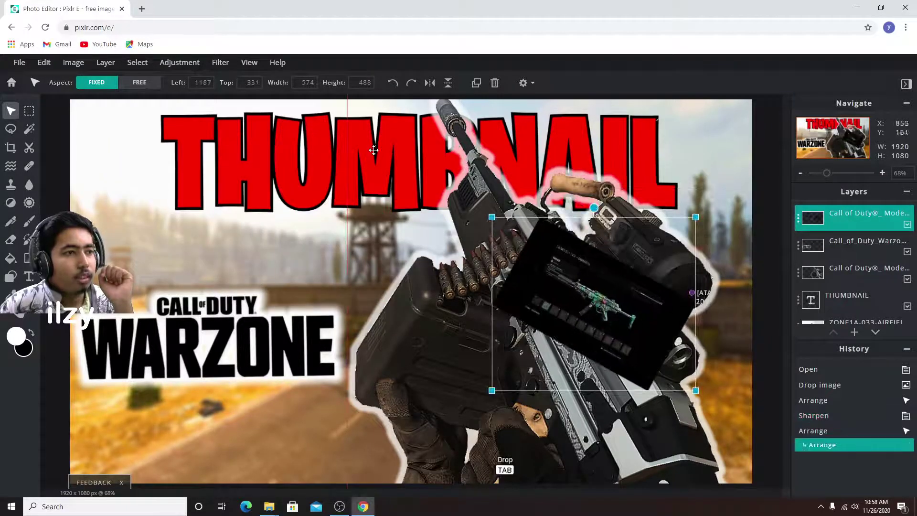
# - Shift the THUMBNAIL title left, raise the WARZONE logo, and move the screenshot to lower left
pyautogui.click(468, 229)
pyautogui.click(304, 148)
pyautogui.moveTo(304, 148); pyautogui.dragTo(230, 151)
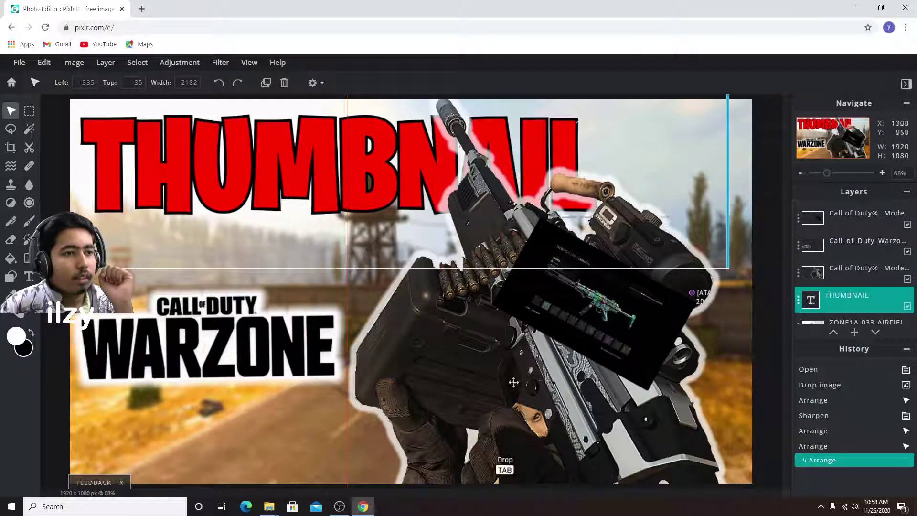
pyautogui.moveTo(633, 347)
pyautogui.mouseDown()
pyautogui.moveTo(649, 302)
pyautogui.moveTo(778, 219)
pyautogui.mouseUp()
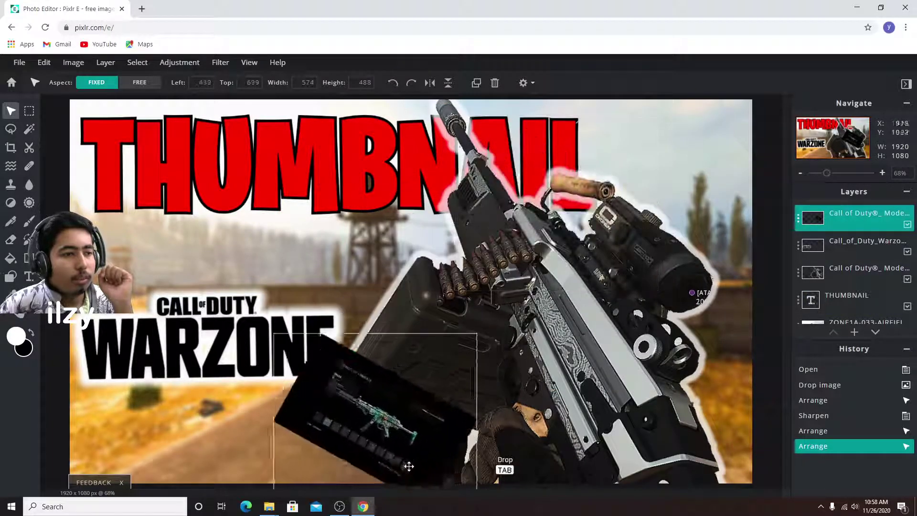
pyautogui.moveTo(777, 219); pyautogui.dragTo(306, 483)
pyautogui.moveTo(237, 305); pyautogui.dragTo(239, 251)
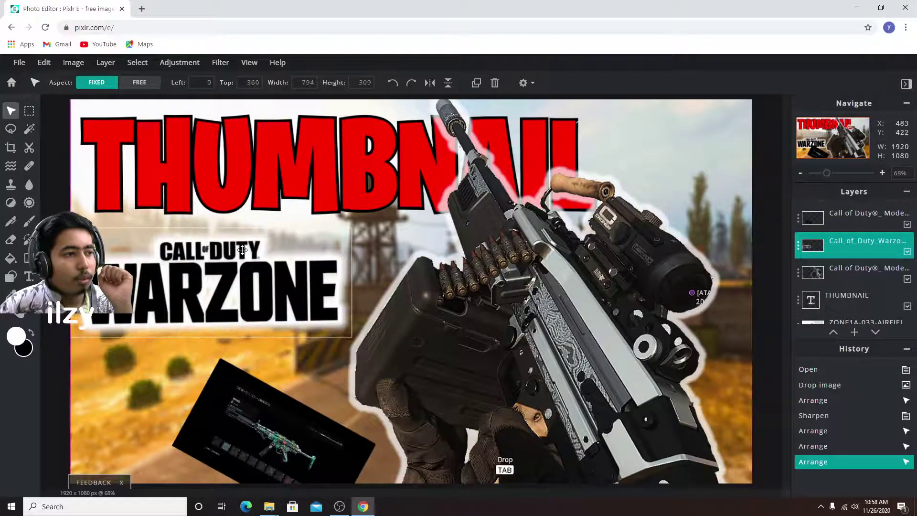
pyautogui.moveTo(260, 426); pyautogui.dragTo(249, 412)
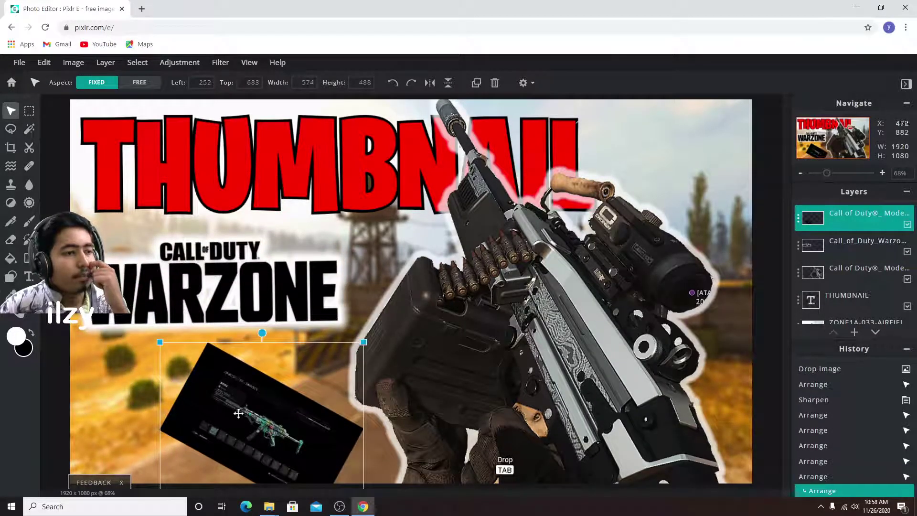
# - Give the screenshot inset a white outer glow with 100% feather and 54 px size
pyautogui.click(221, 62)
pyautogui.click(227, 189)
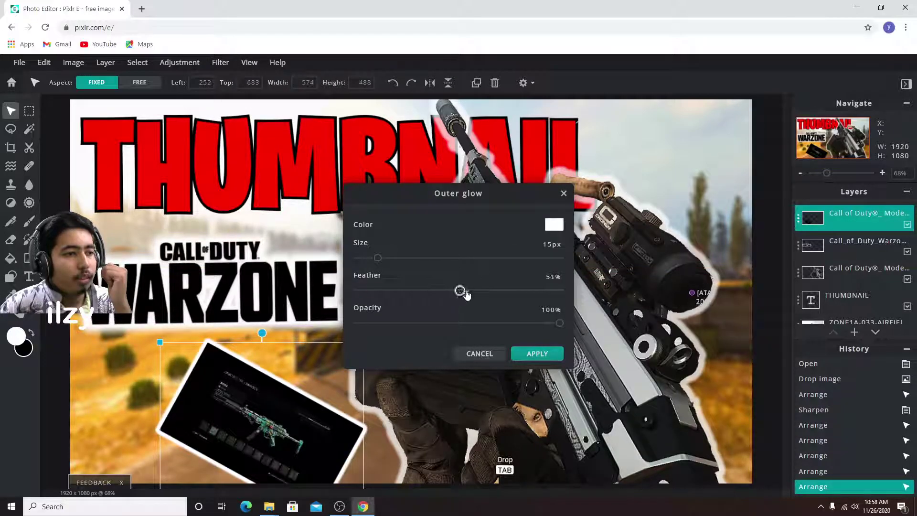
pyautogui.moveTo(459, 290); pyautogui.dragTo(587, 288)
pyautogui.moveTo(377, 259); pyautogui.dragTo(431, 258)
pyautogui.click(534, 355)
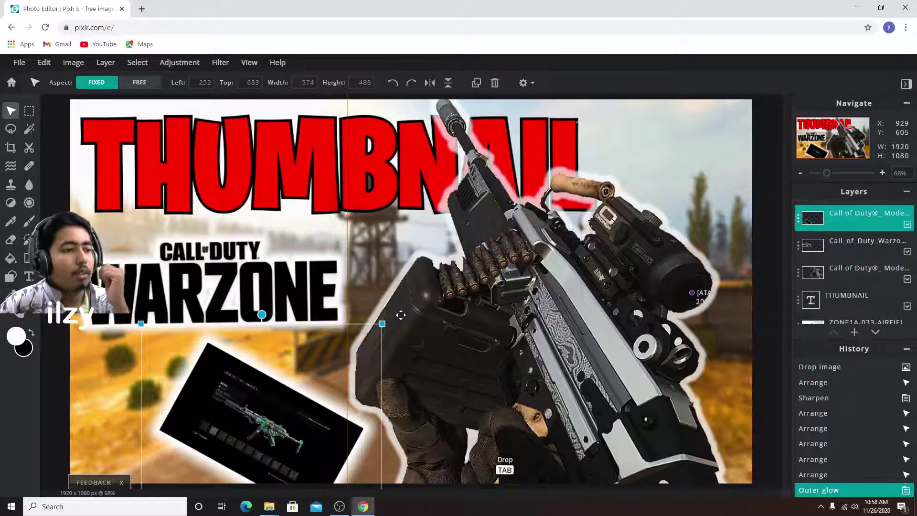
# - Rotate the glowing screenshot inset level and position it under the WARZONE logo
pyautogui.moveTo(272, 390); pyautogui.dragTo(233, 380)
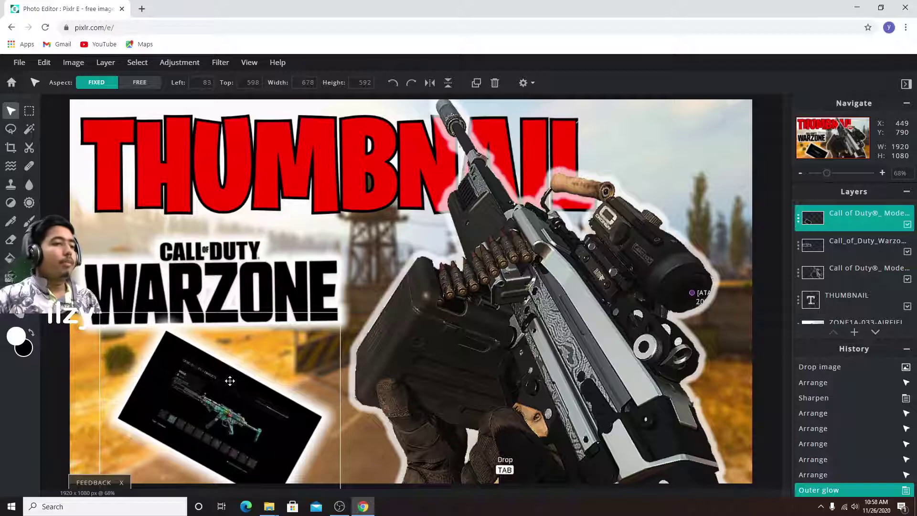
pyautogui.moveTo(220, 302); pyautogui.dragTo(159, 315)
pyautogui.moveTo(210, 410); pyautogui.dragTo(199, 392)
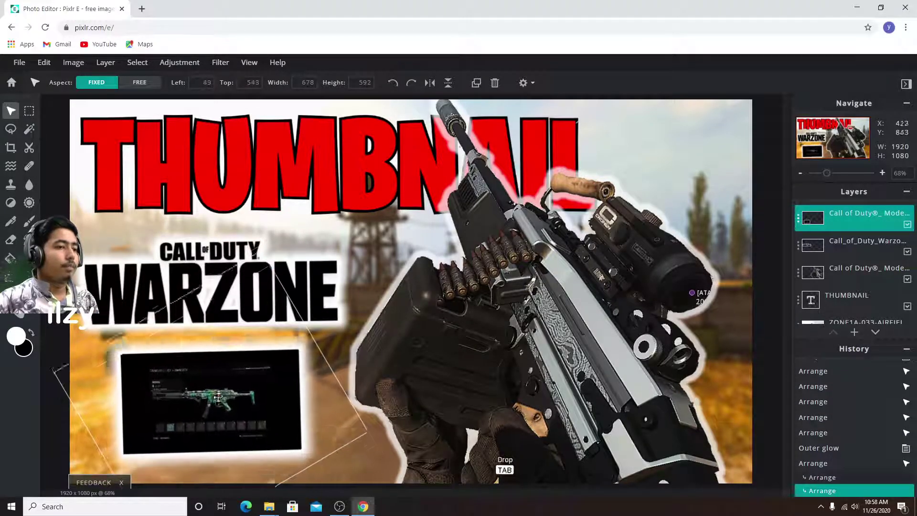
pyautogui.click(333, 132)
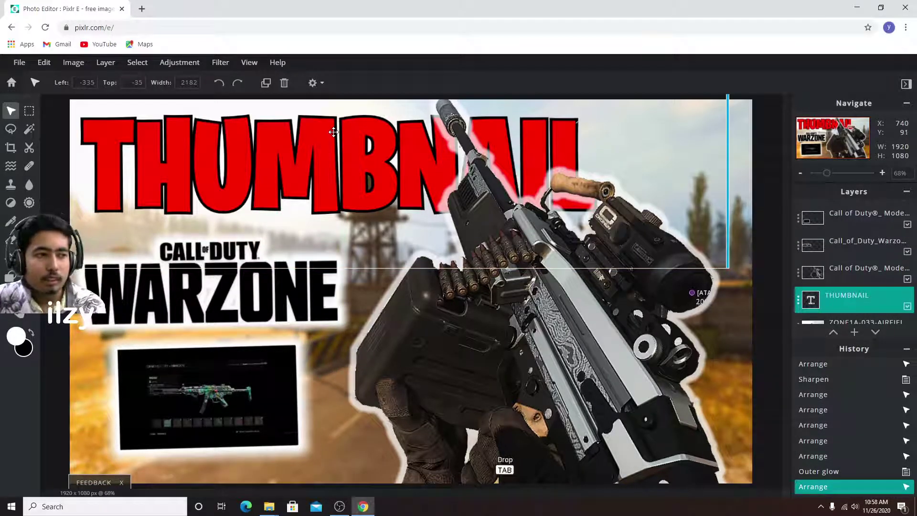
pyautogui.moveTo(253, 381); pyautogui.dragTo(247, 395)
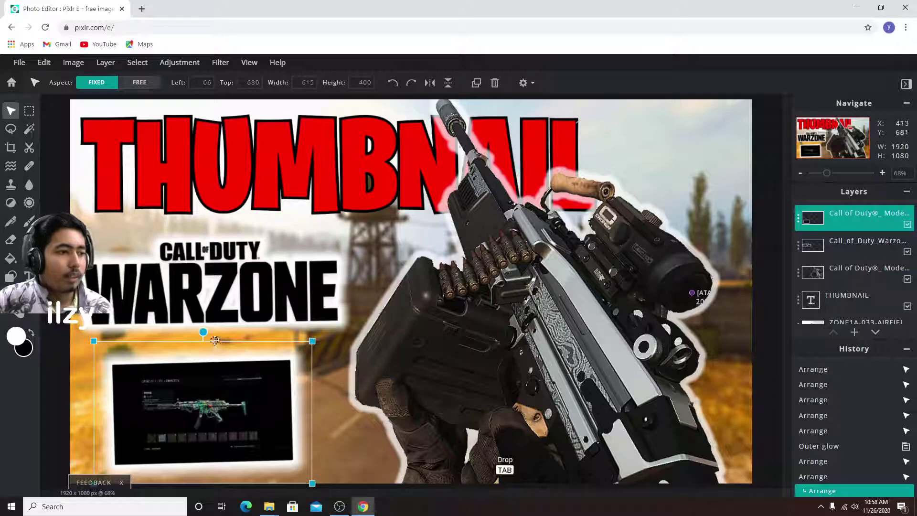
pyautogui.moveTo(203, 332); pyautogui.dragTo(208, 332)
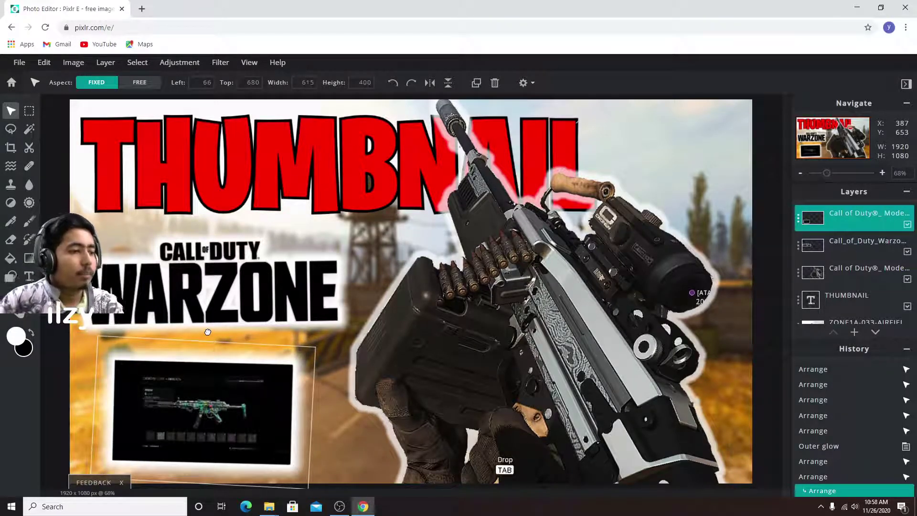
# - Move the THUMBNAIL title right toward the centre of the top
pyautogui.click(767, 151)
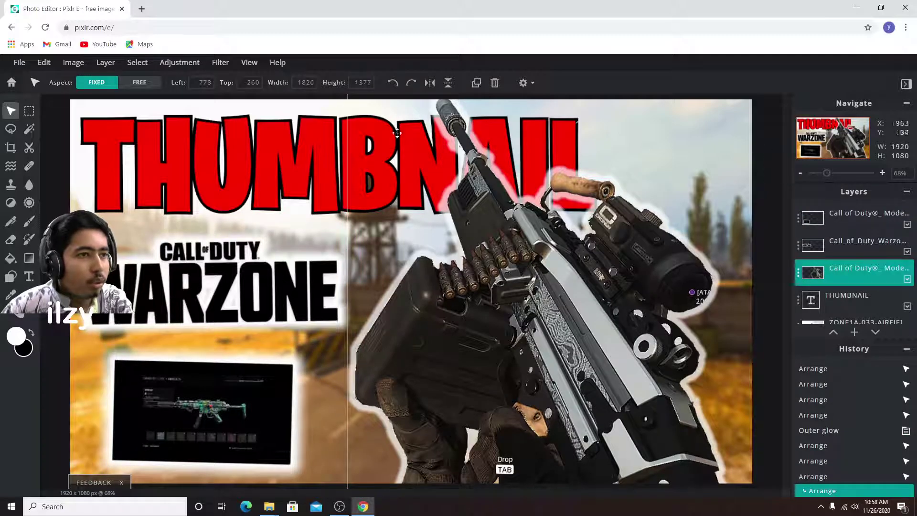
pyautogui.moveTo(266, 147); pyautogui.dragTo(340, 146)
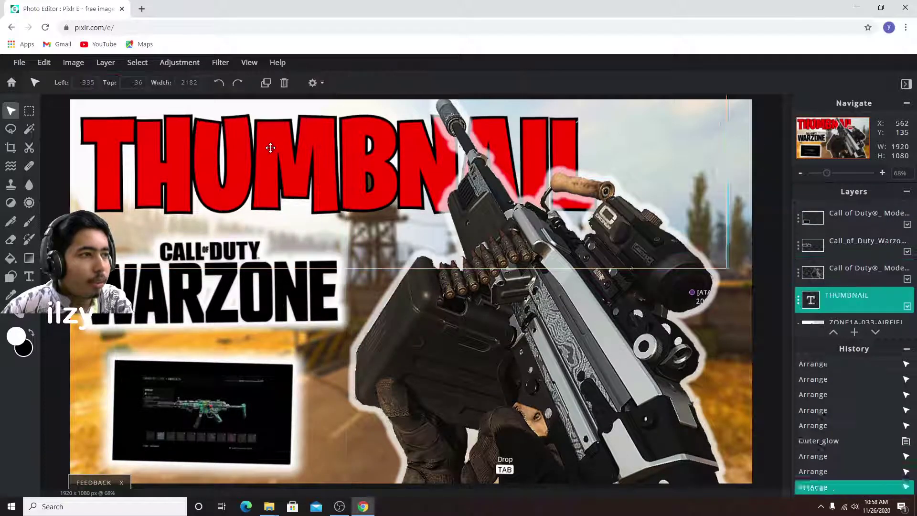
pyautogui.doubleClick(337, 149)
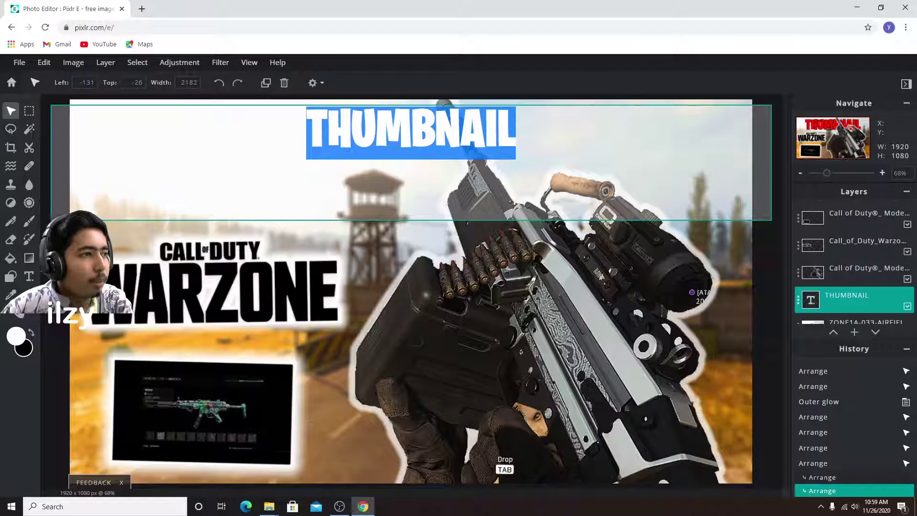
pyautogui.press('Escape')
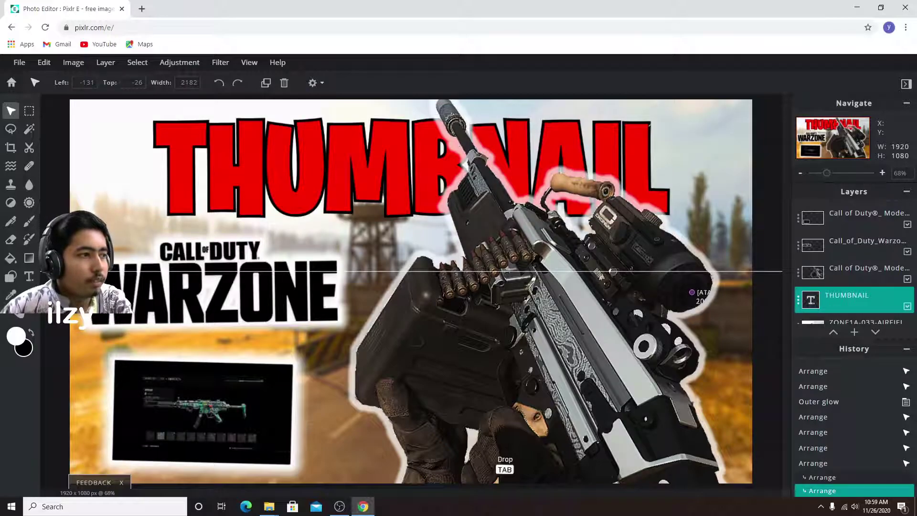
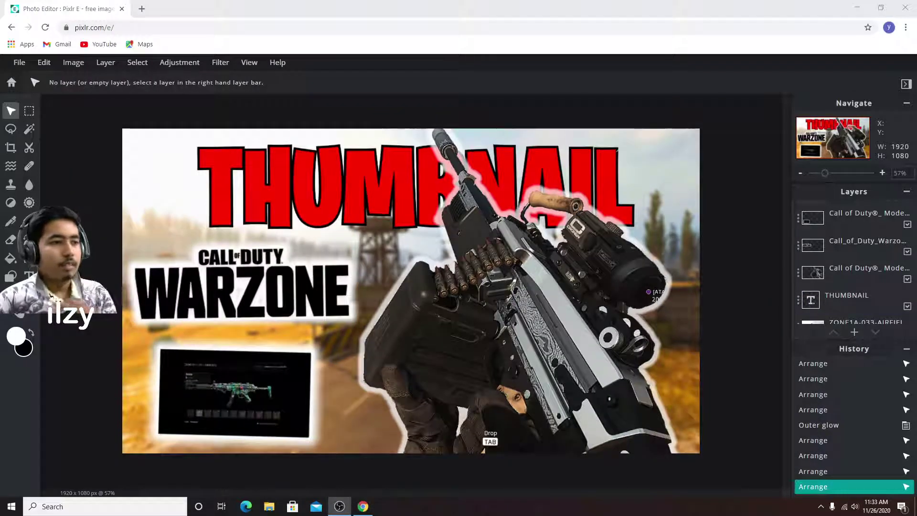
# - Drag the desktop speed-line image into Pixlr E as a new layer aligned at 0,0
pyautogui.doubleClick(374, 6)
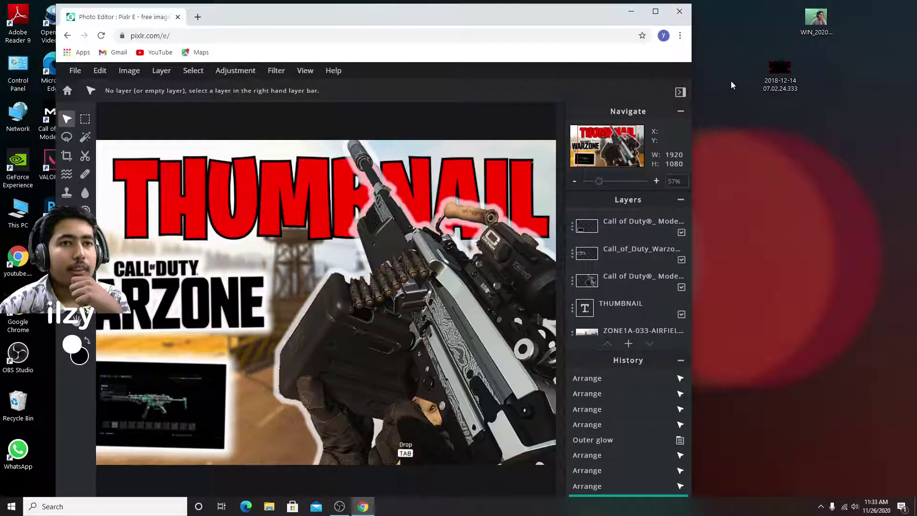
pyautogui.moveTo(779, 70)
pyautogui.mouseDown()
pyautogui.moveTo(527, 171)
pyautogui.moveTo(385, 181)
pyautogui.mouseUp()
pyautogui.click(430, 313)
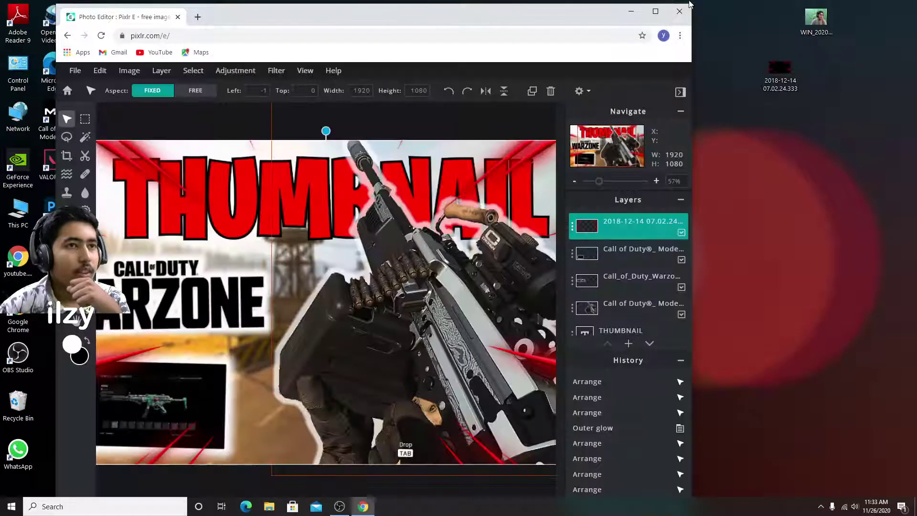
pyautogui.click(662, 10)
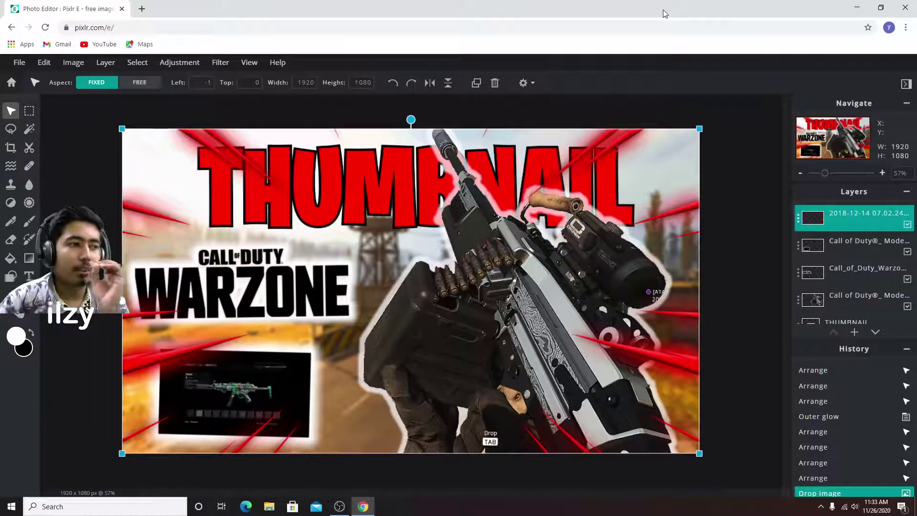
pyautogui.moveTo(466, 121); pyautogui.dragTo(466, 120)
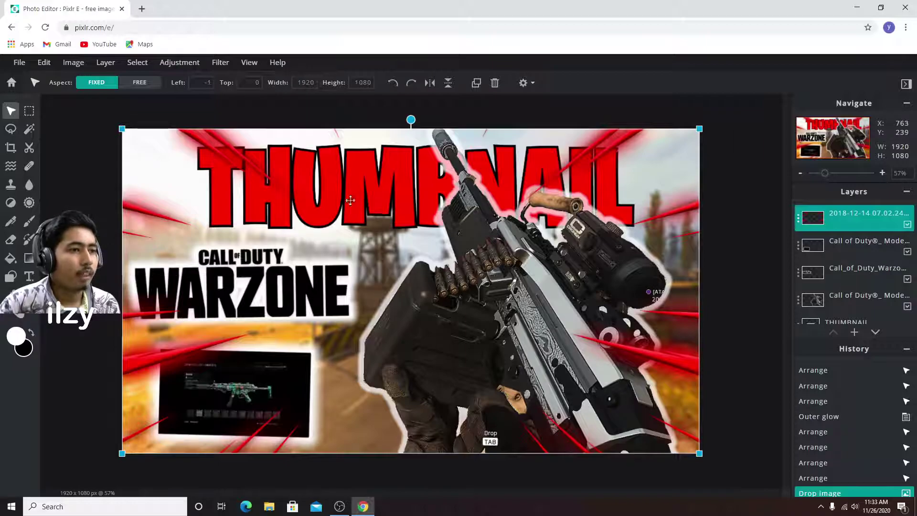
pyautogui.moveTo(351, 200); pyautogui.dragTo(351, 199)
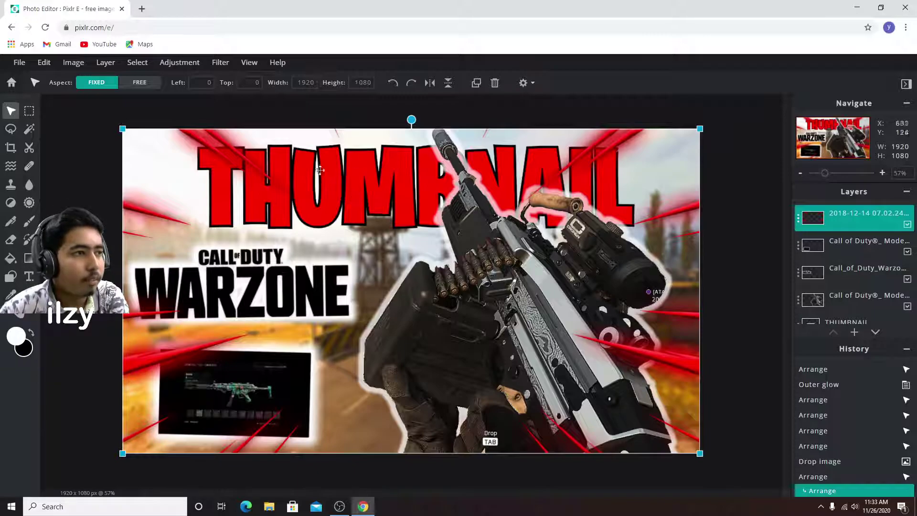
# - Open Hue & saturation and raise Lightness to push the speed lines toward white
pyautogui.click(223, 68)
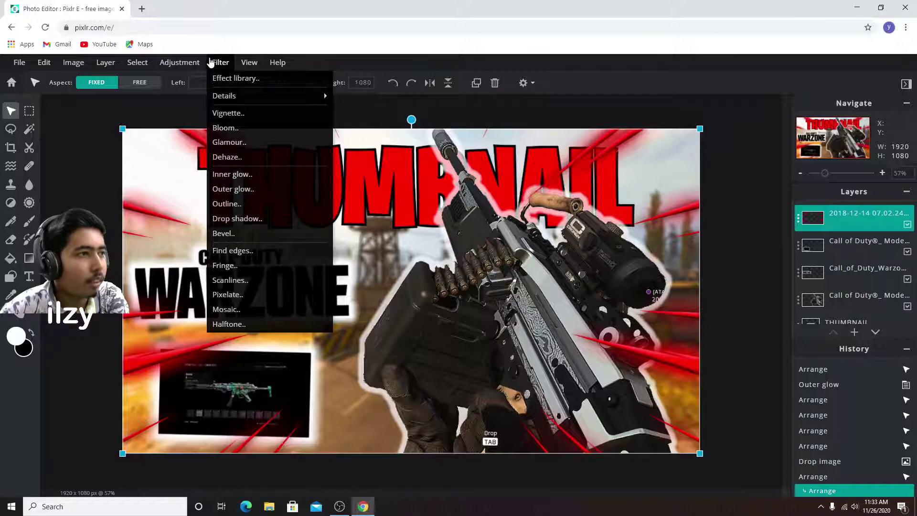
pyautogui.moveTo(179, 62)
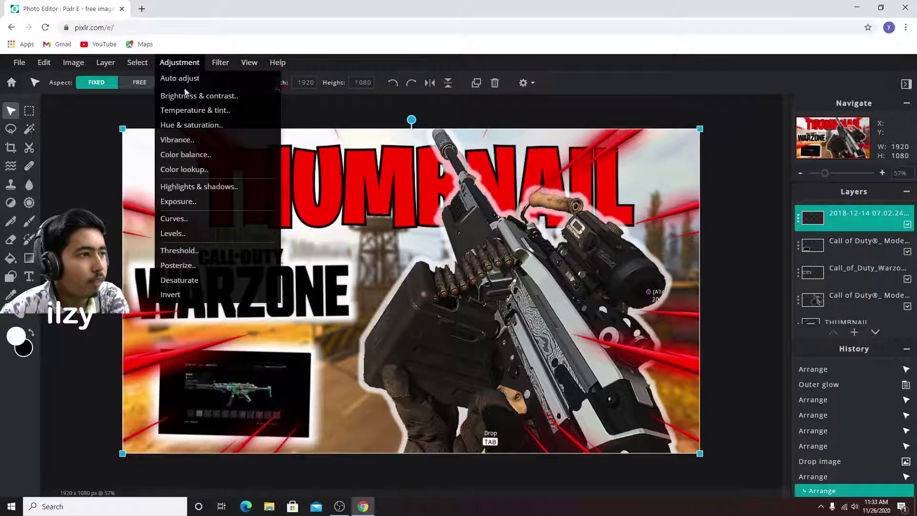
pyautogui.click(181, 129)
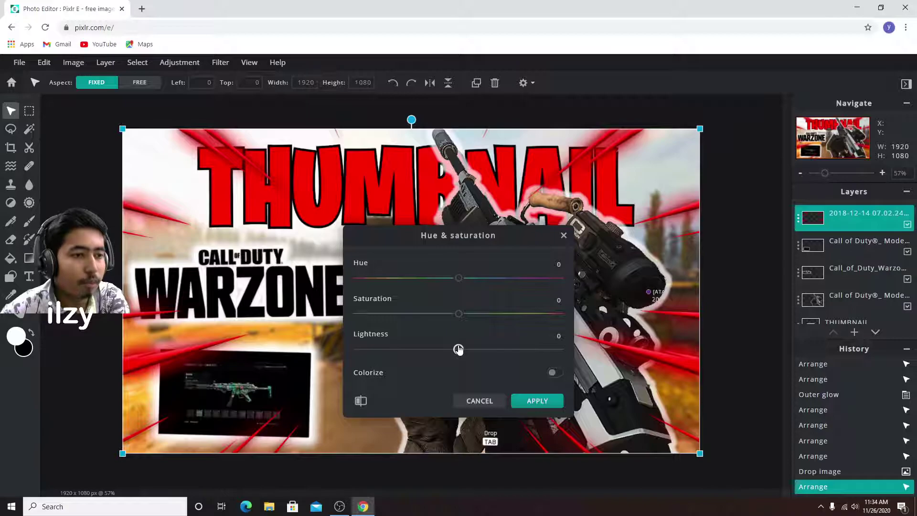
pyautogui.moveTo(457, 349); pyautogui.dragTo(570, 348)
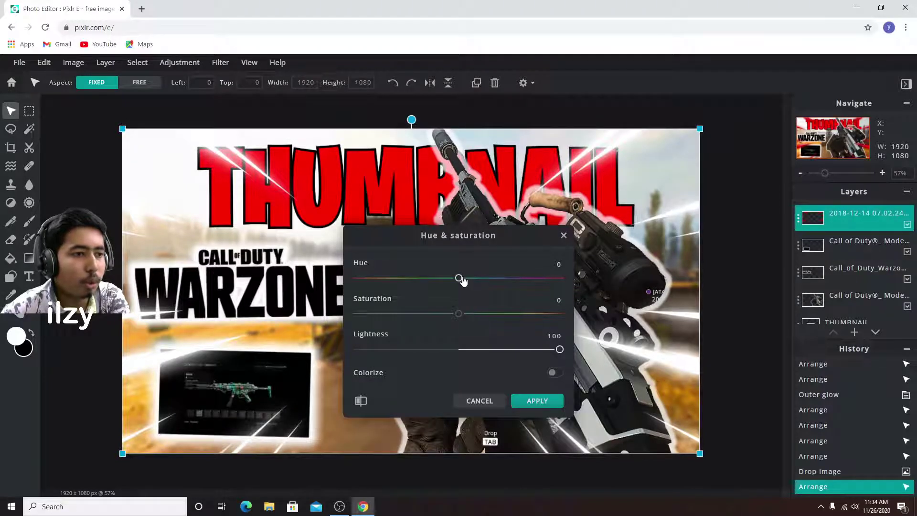
pyautogui.moveTo(476, 241); pyautogui.dragTo(831, 227)
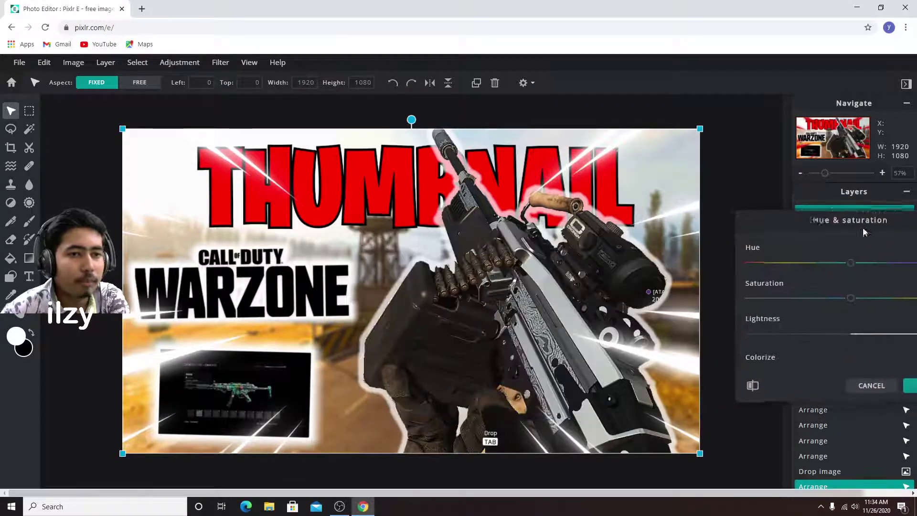
# - Try other hues, reset Hue, set Lightness to 100 and apply the adjustment
pyautogui.moveTo(821, 272); pyautogui.dragTo(783, 271)
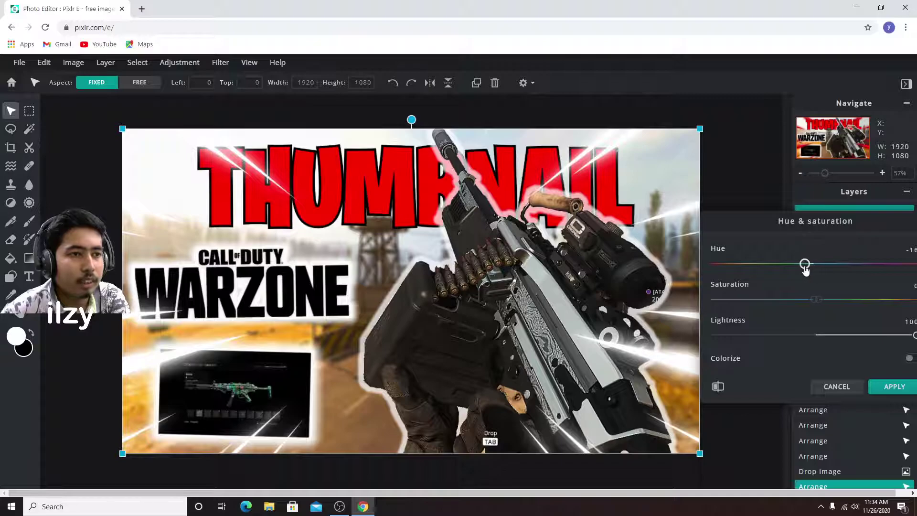
pyautogui.moveTo(914, 340); pyautogui.dragTo(818, 341)
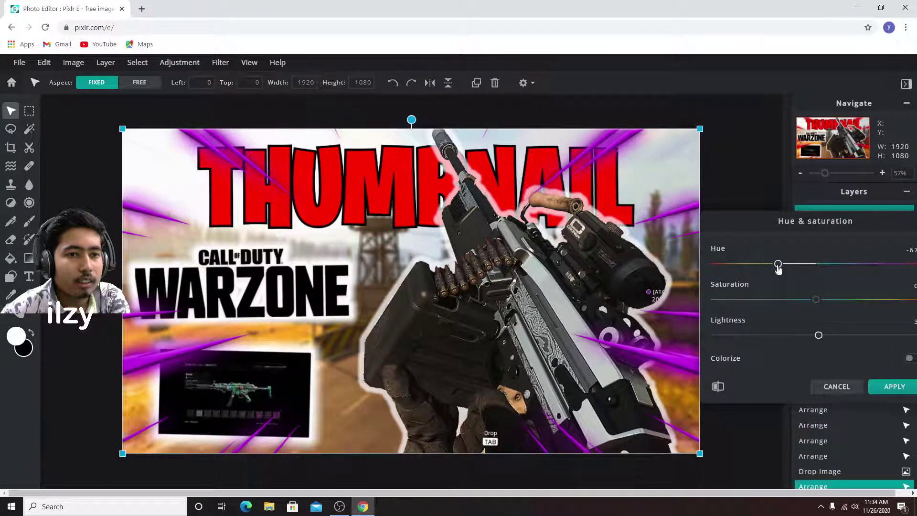
pyautogui.moveTo(778, 263)
pyautogui.mouseDown()
pyautogui.moveTo(731, 264)
pyautogui.moveTo(830, 276)
pyautogui.mouseUp()
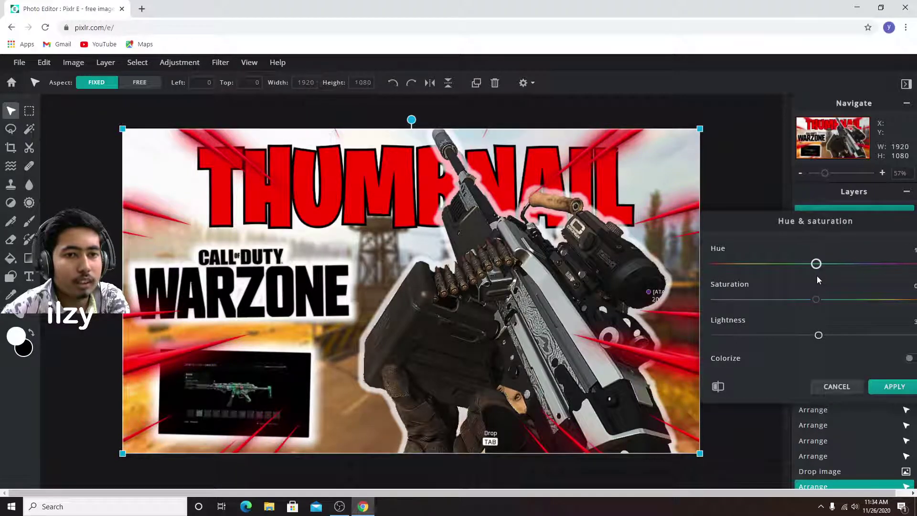
pyautogui.click(816, 264)
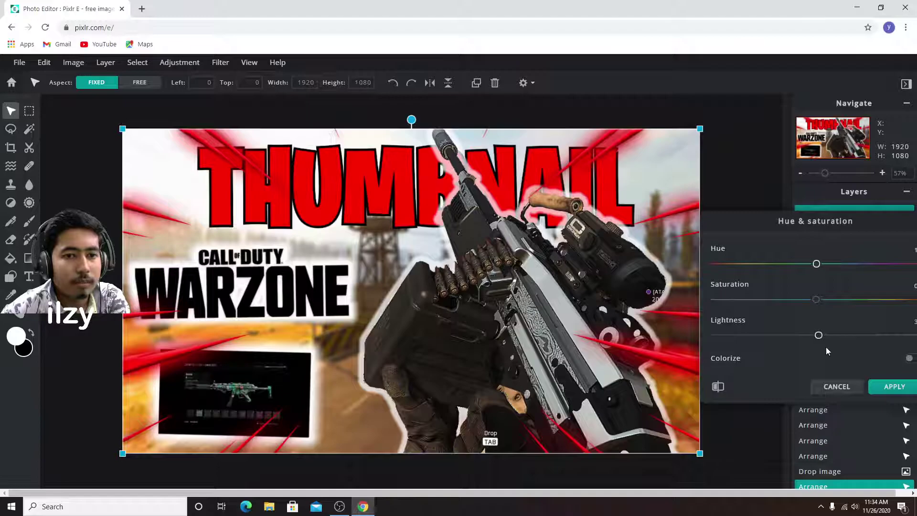
pyautogui.moveTo(818, 336); pyautogui.dragTo(914, 335)
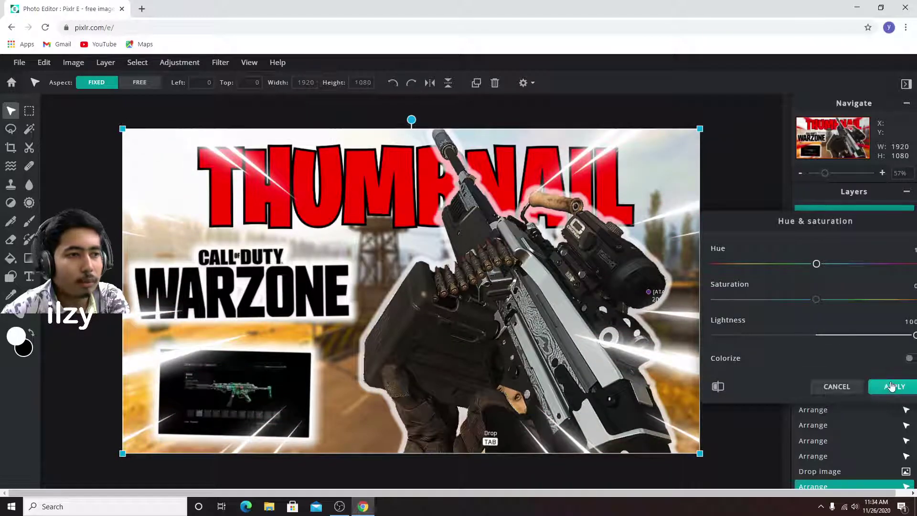
pyautogui.click(891, 385)
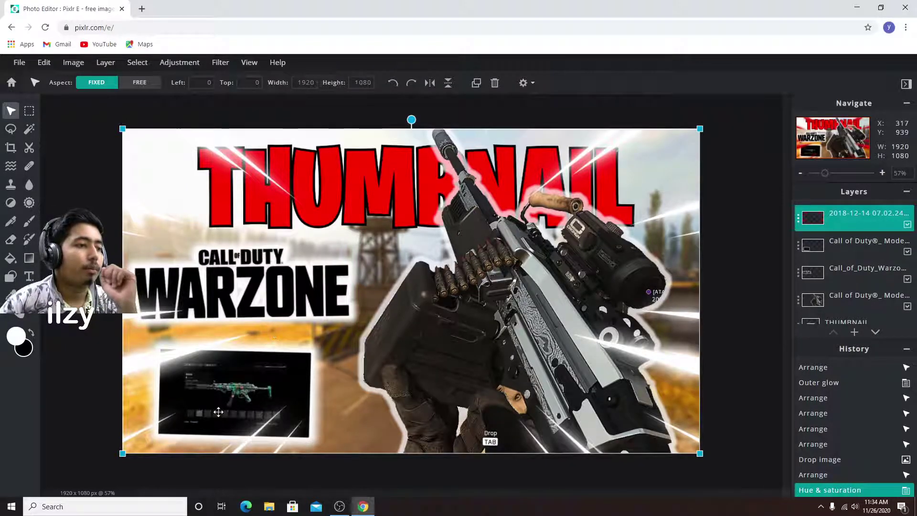
pyautogui.click(186, 118)
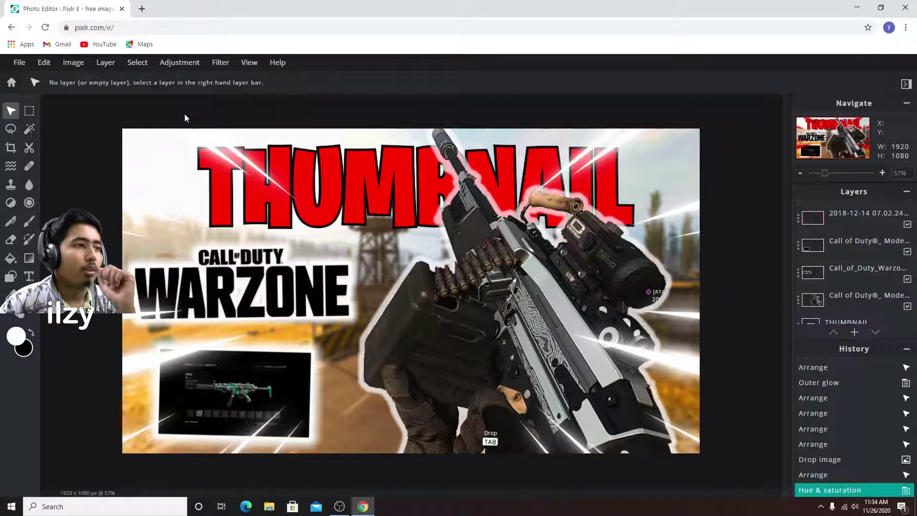
# - Enlarge the THUMBNAIL title text to size 403 and nudge it slightly upward
pyautogui.click(372, 209)
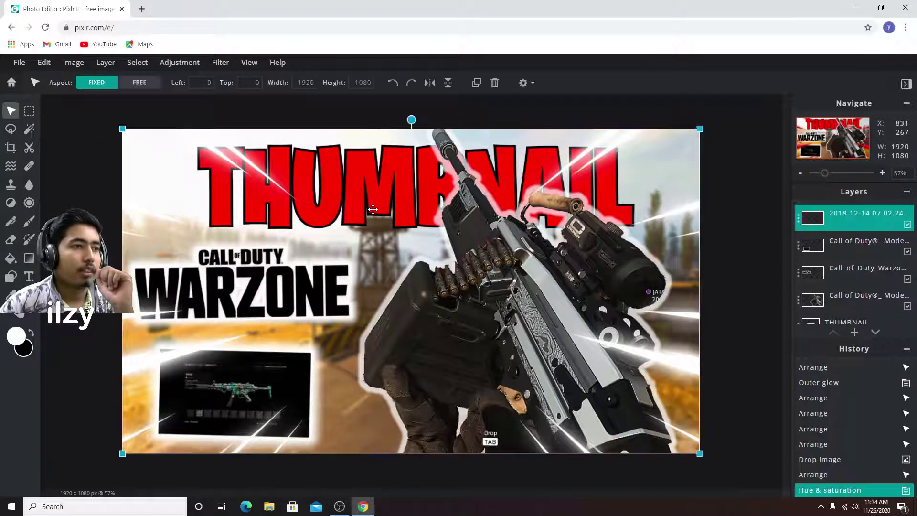
pyautogui.click(29, 276)
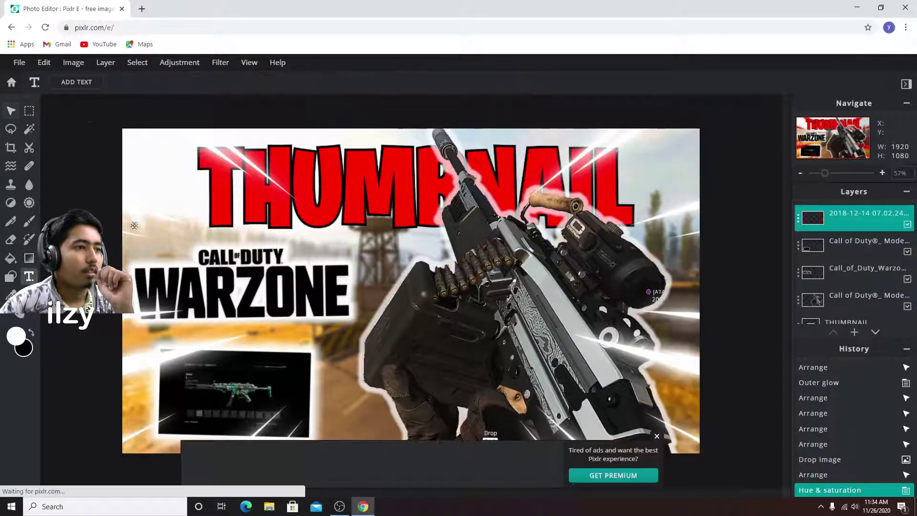
pyautogui.click(332, 163)
pyautogui.click(303, 83)
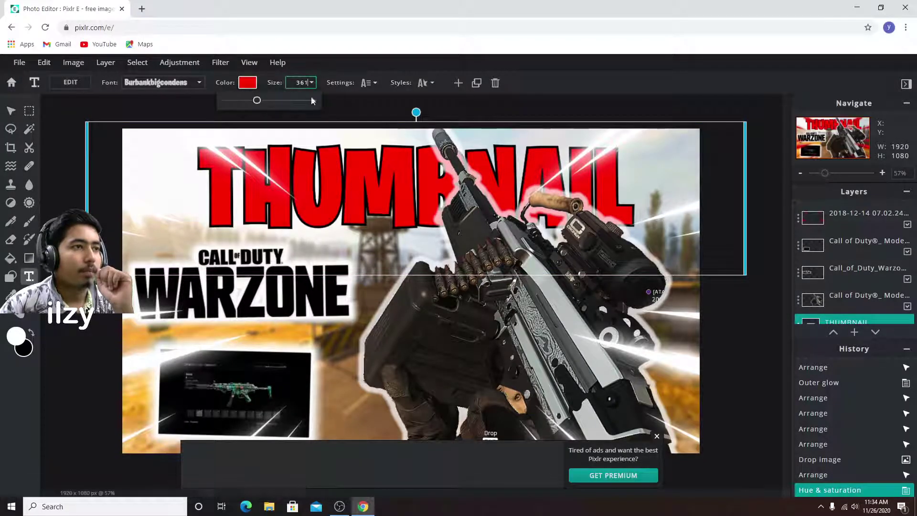
pyautogui.moveTo(257, 101); pyautogui.dragTo(260, 100)
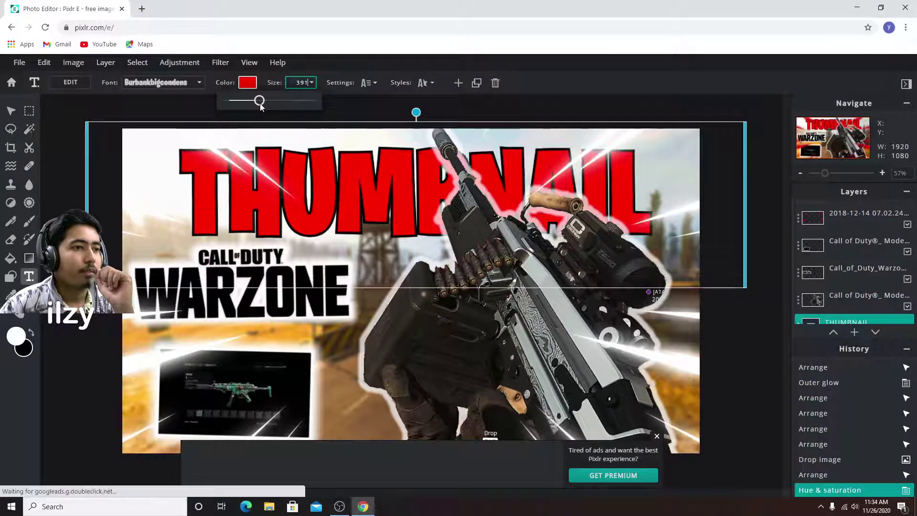
pyautogui.click(372, 186)
pyautogui.moveTo(372, 186); pyautogui.dragTo(372, 183)
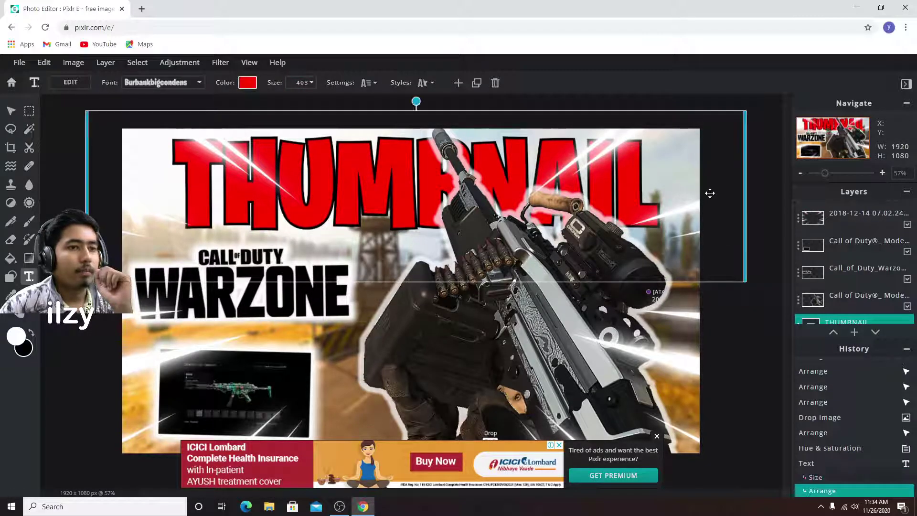
# - Finish text editing, decline a new text layer, and reselect the speed-line overlay
pyautogui.click(754, 176)
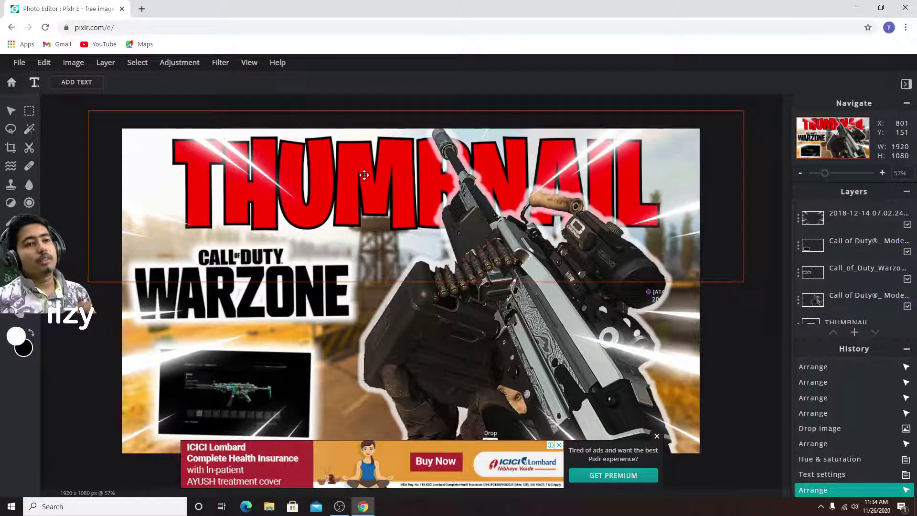
pyautogui.click(547, 341)
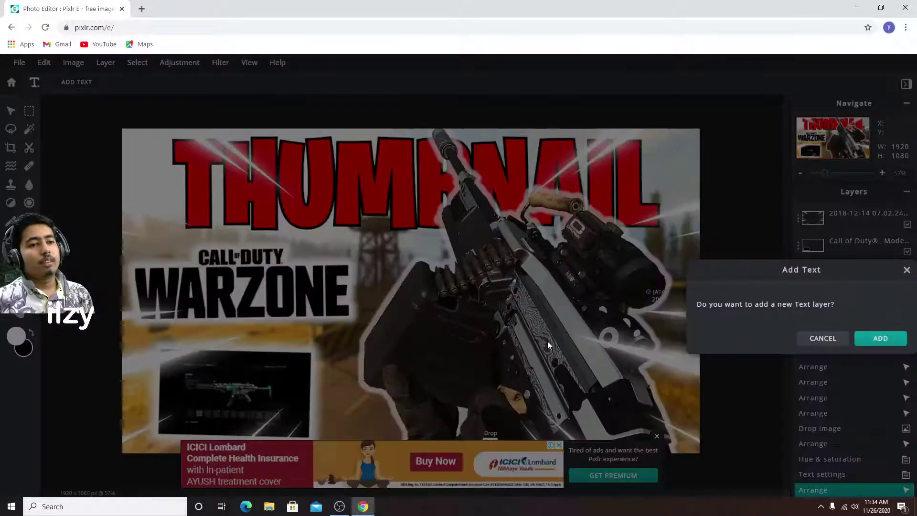
pyautogui.click(826, 339)
pyautogui.click(11, 111)
pyautogui.moveTo(532, 328); pyautogui.dragTo(533, 327)
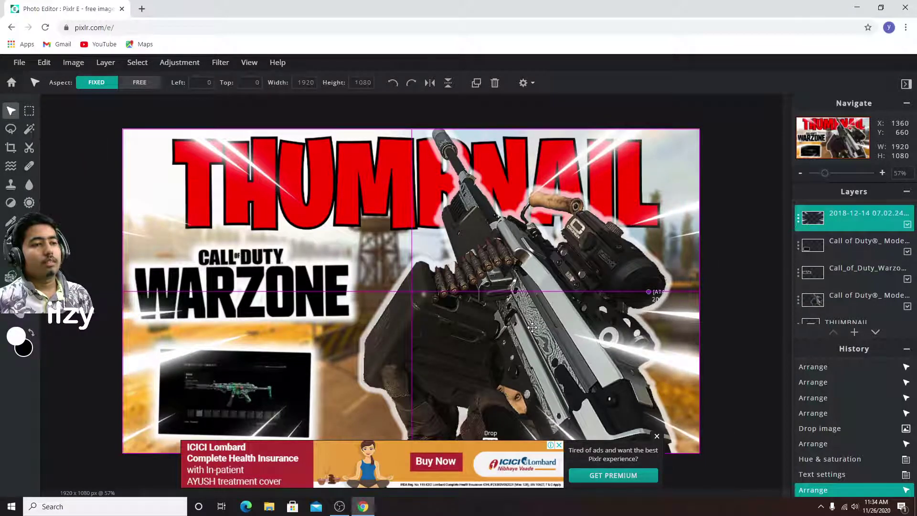
# - Close the ad banner at the canvas bottom and leave no layer selected
pyautogui.click(717, 249)
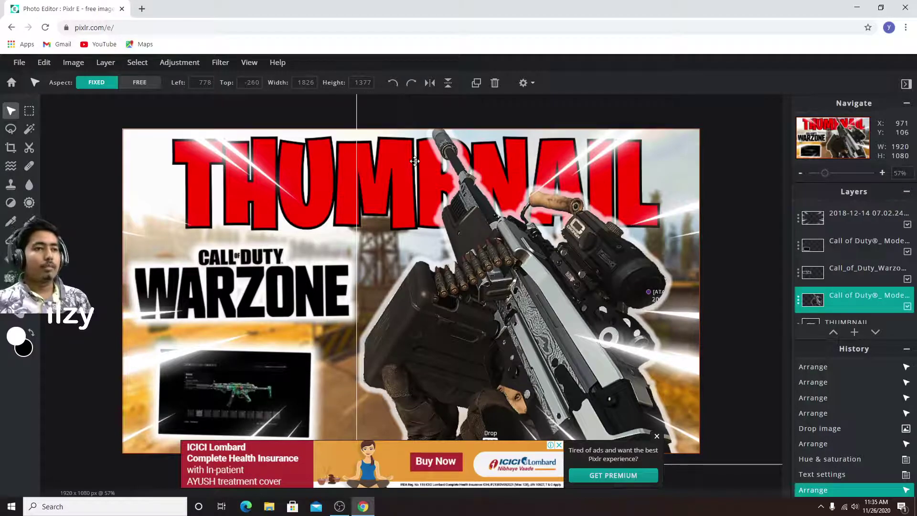
pyautogui.moveTo(414, 161); pyautogui.dragTo(439, 168)
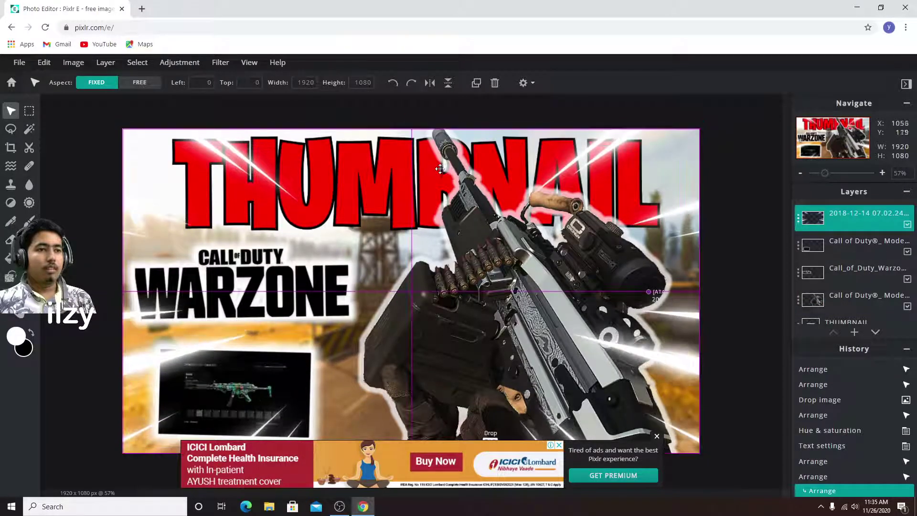
pyautogui.click(667, 142)
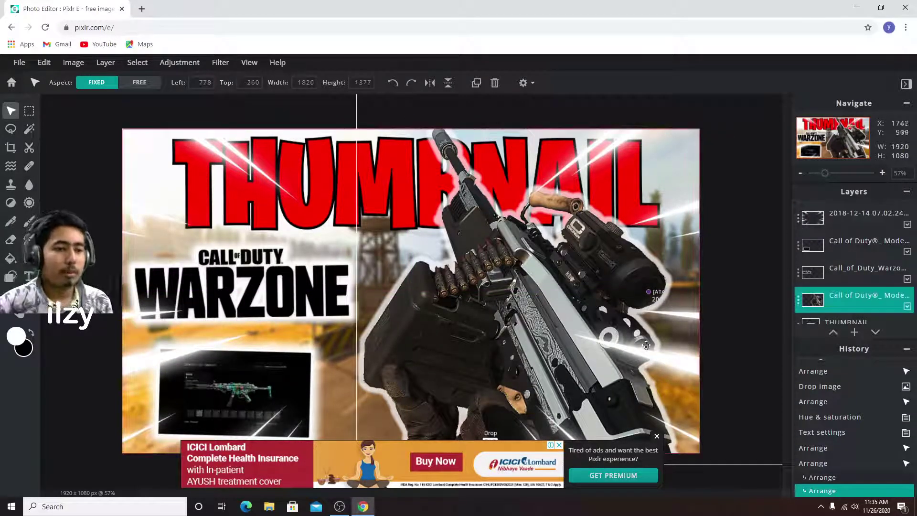
pyautogui.click(655, 437)
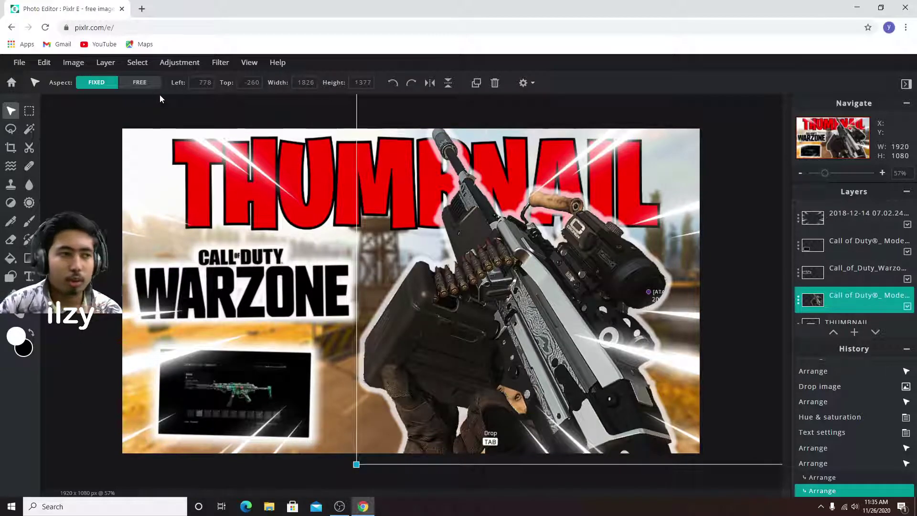
pyautogui.click(66, 141)
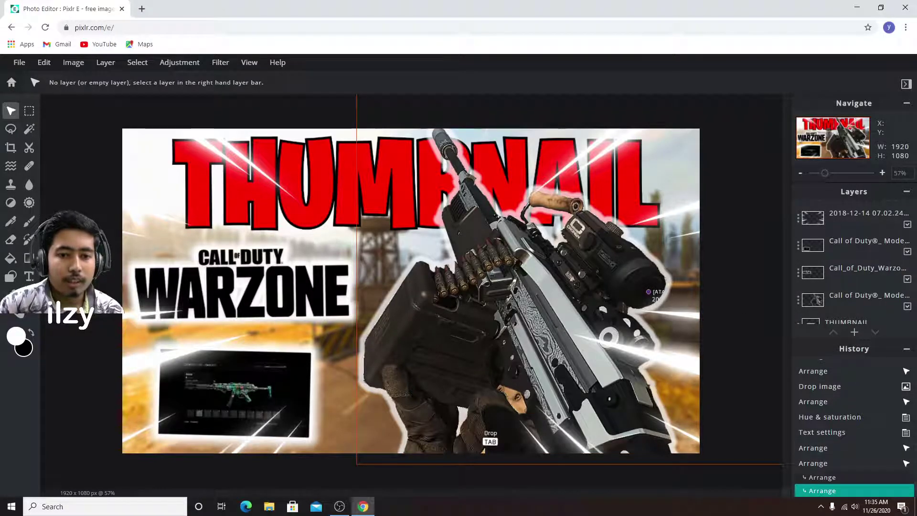
pyautogui.scroll(3, 912, 398)
pyautogui.moveTo(912, 398); pyautogui.dragTo(908, 486)
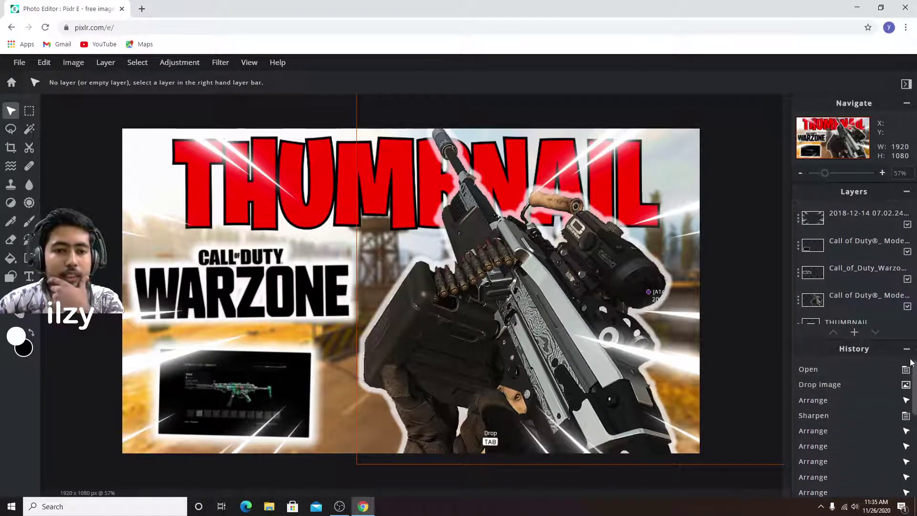